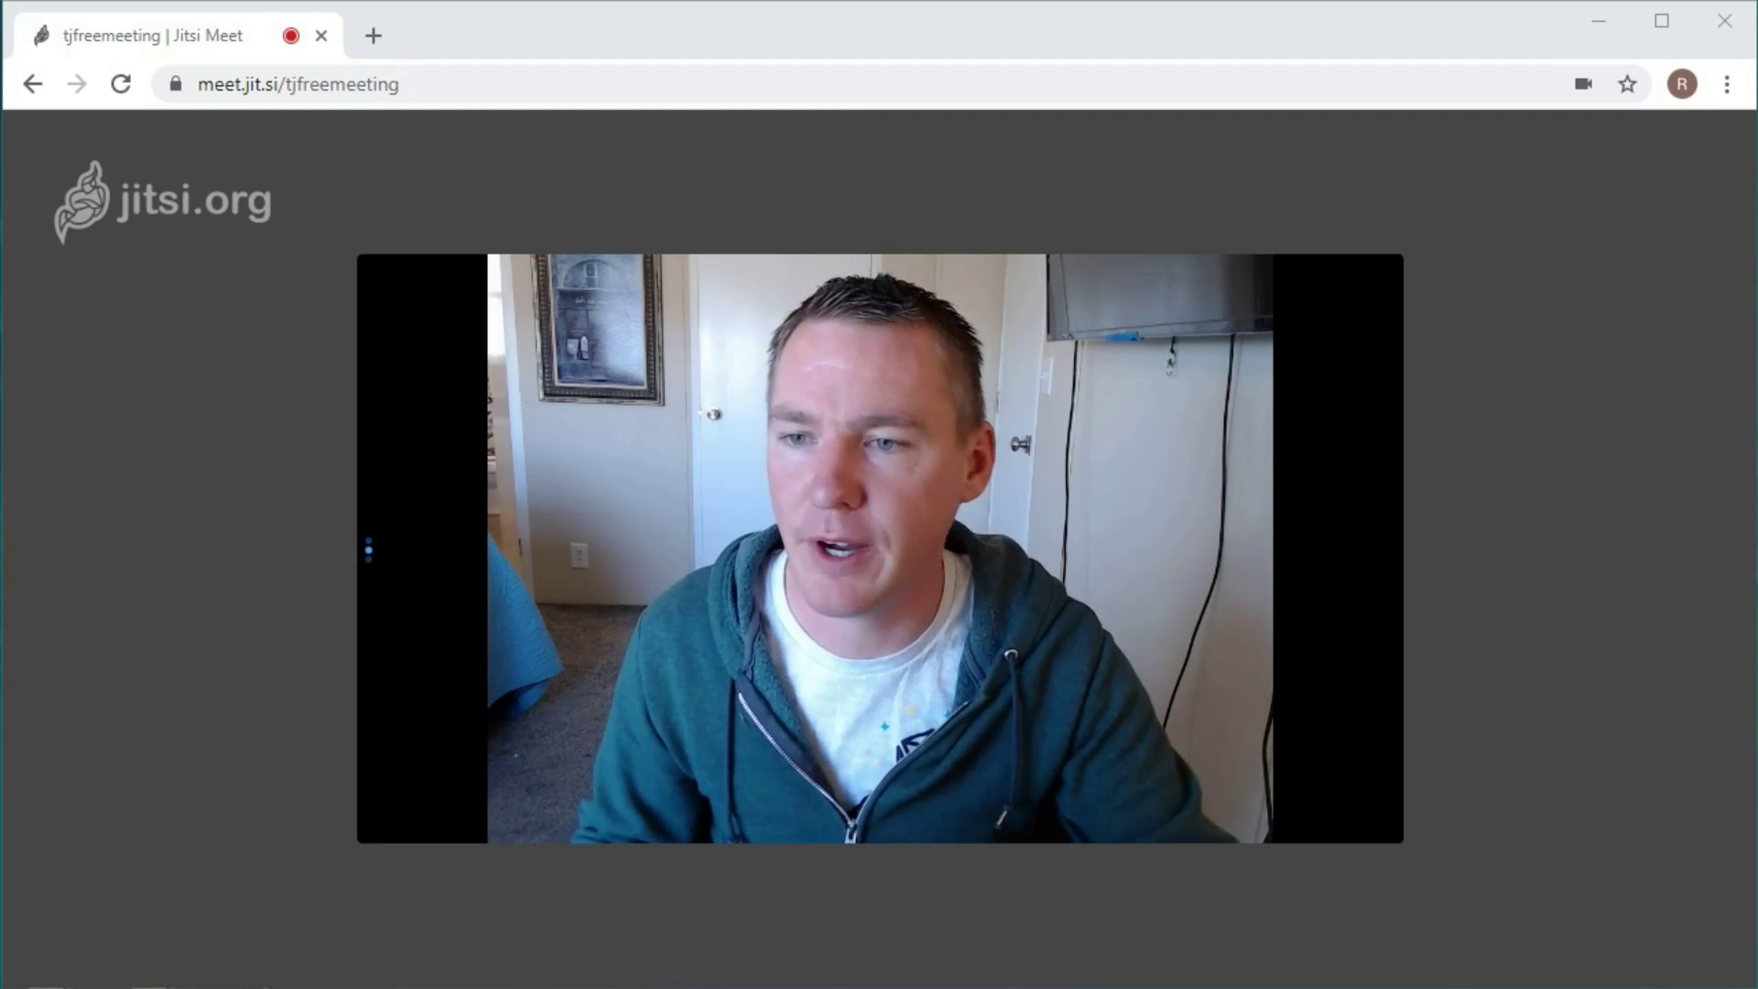
# Open a new empty browser tab beside the running tjfreemeeting call.
pyautogui.moveTo(977, 520)
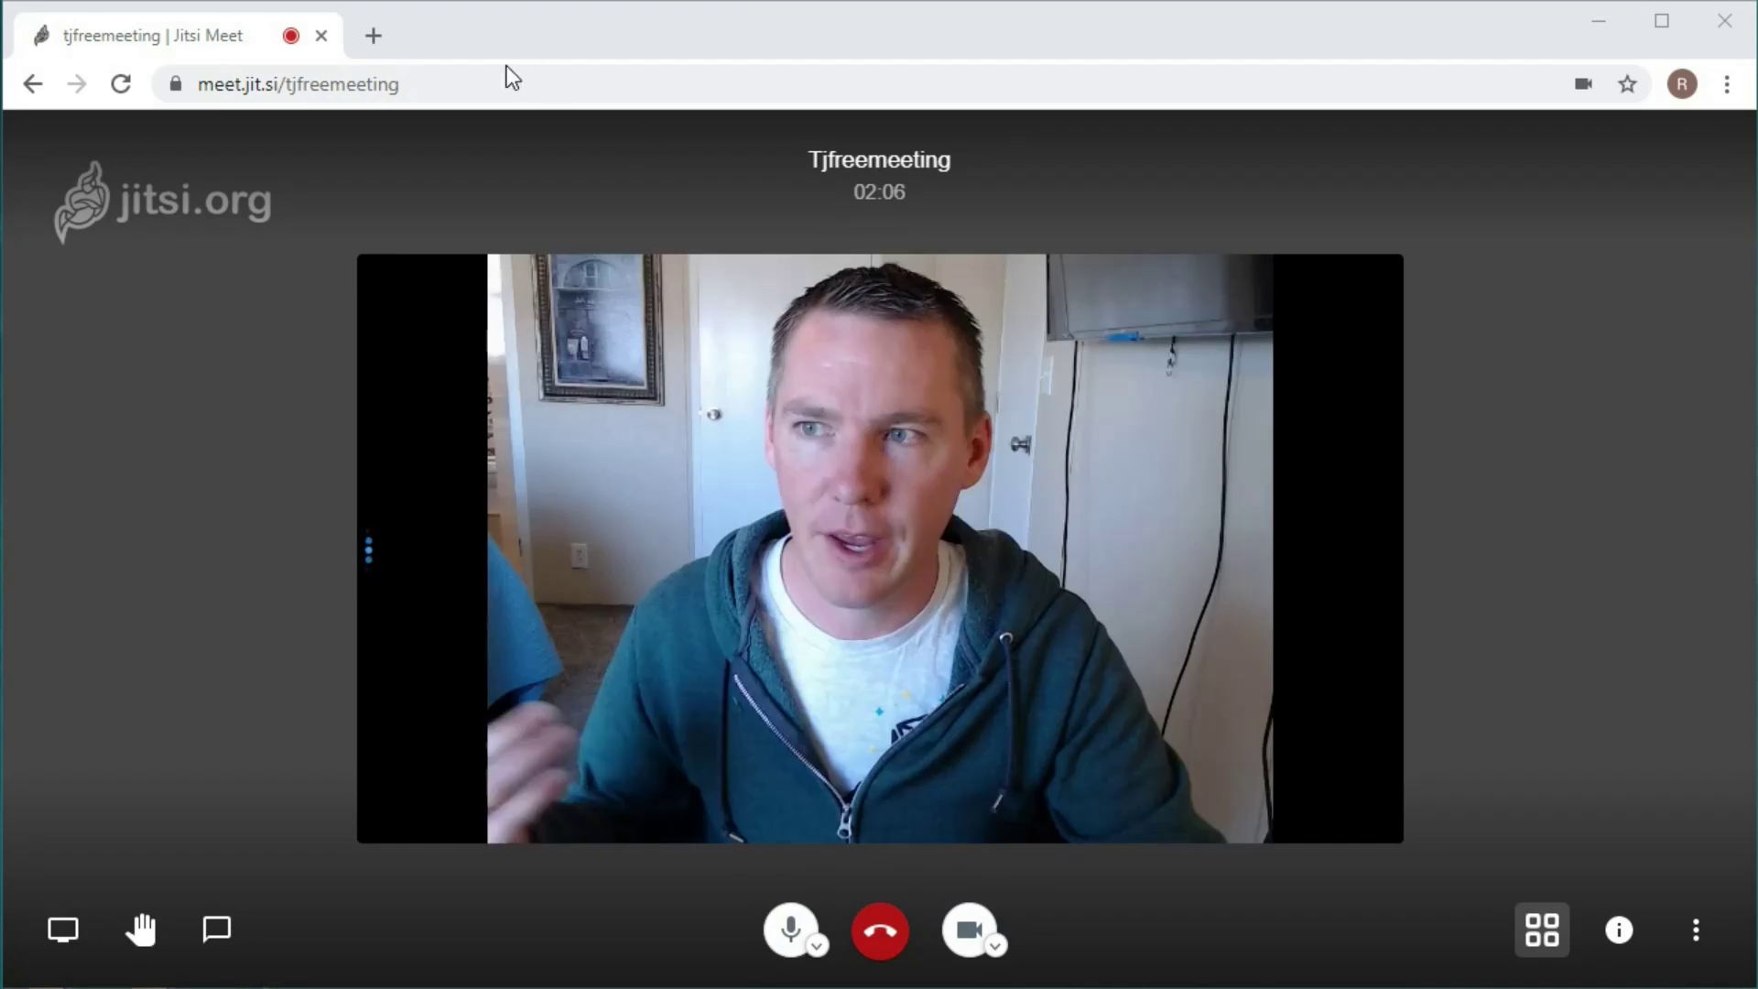
pyautogui.click(374, 35)
# Load jitsi.org's Start a Meeting page, enter a room name, then close that tab.
pyautogui.write('ji')
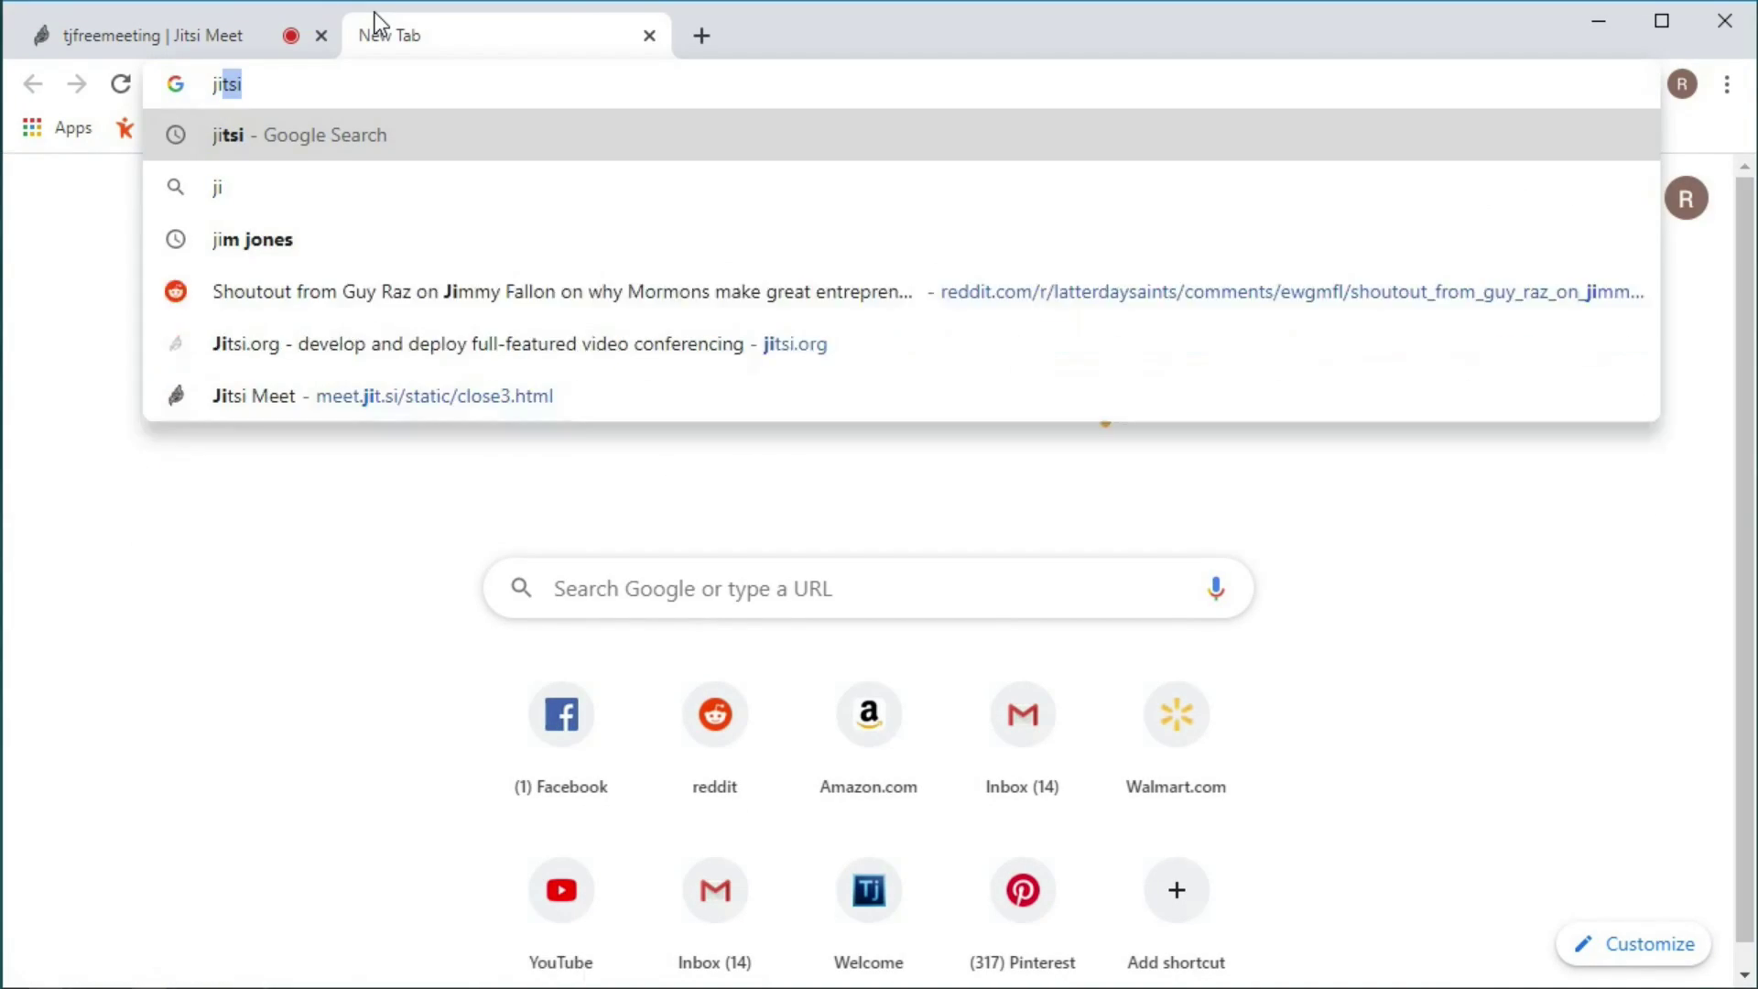
pyautogui.write('tsi.org')
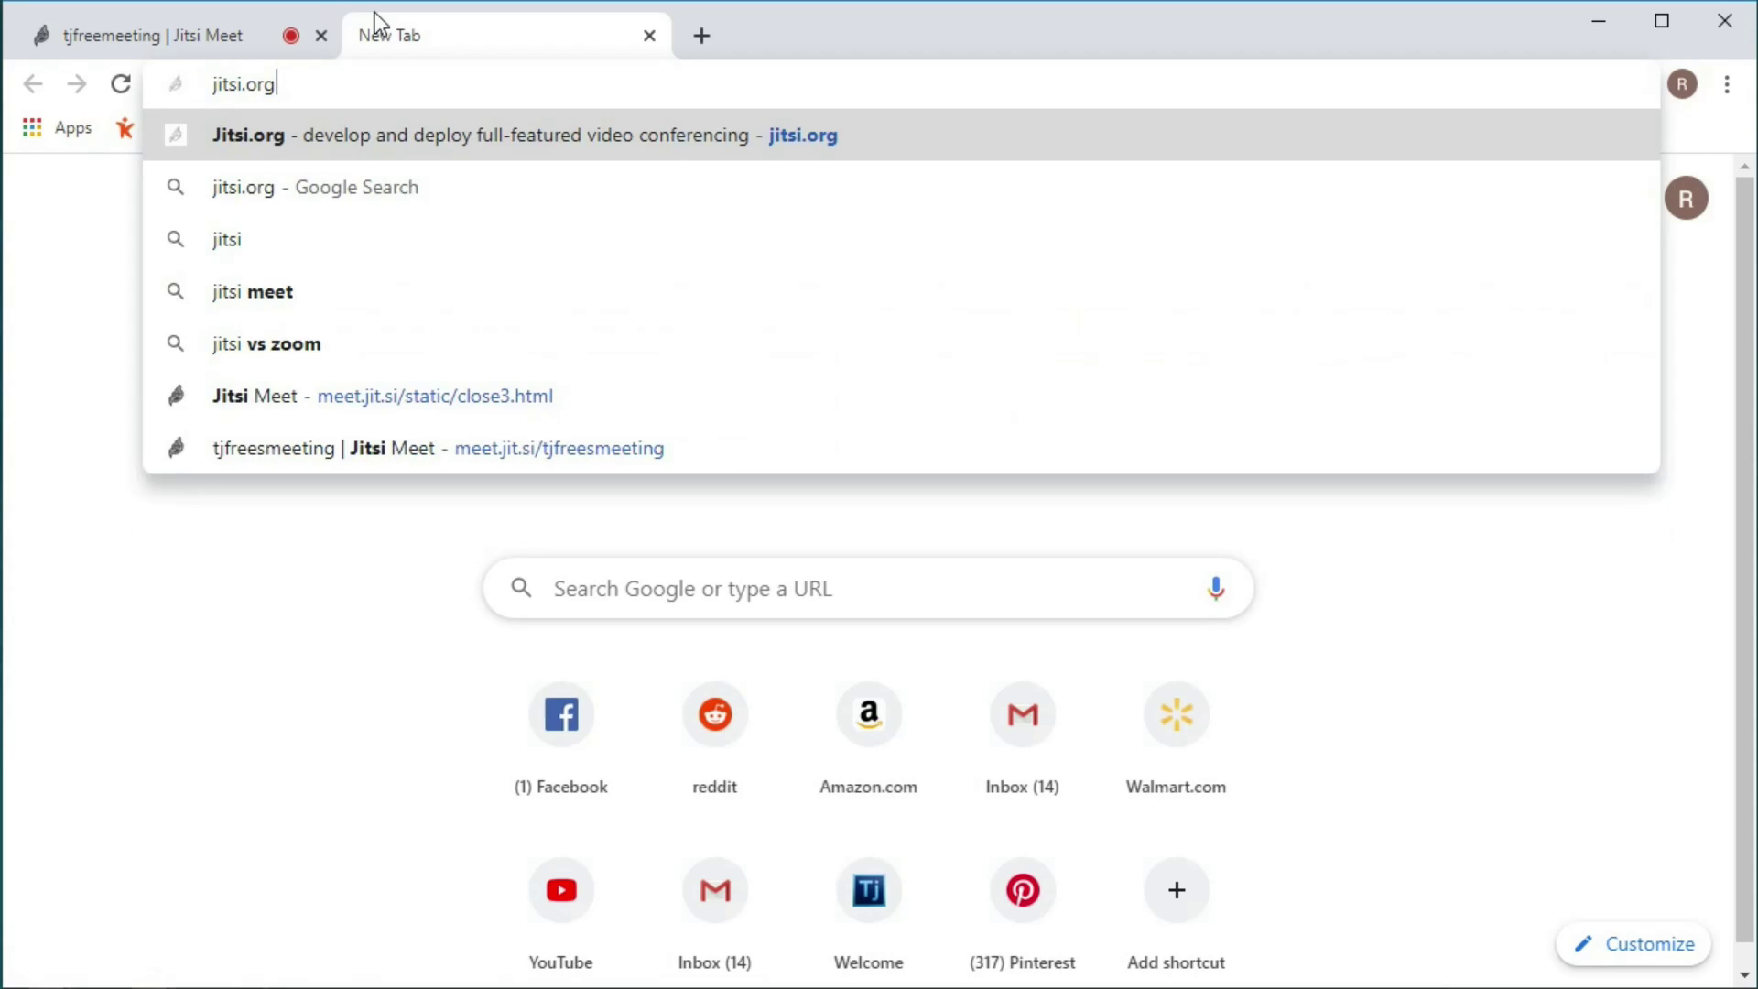
pyautogui.press('Return')
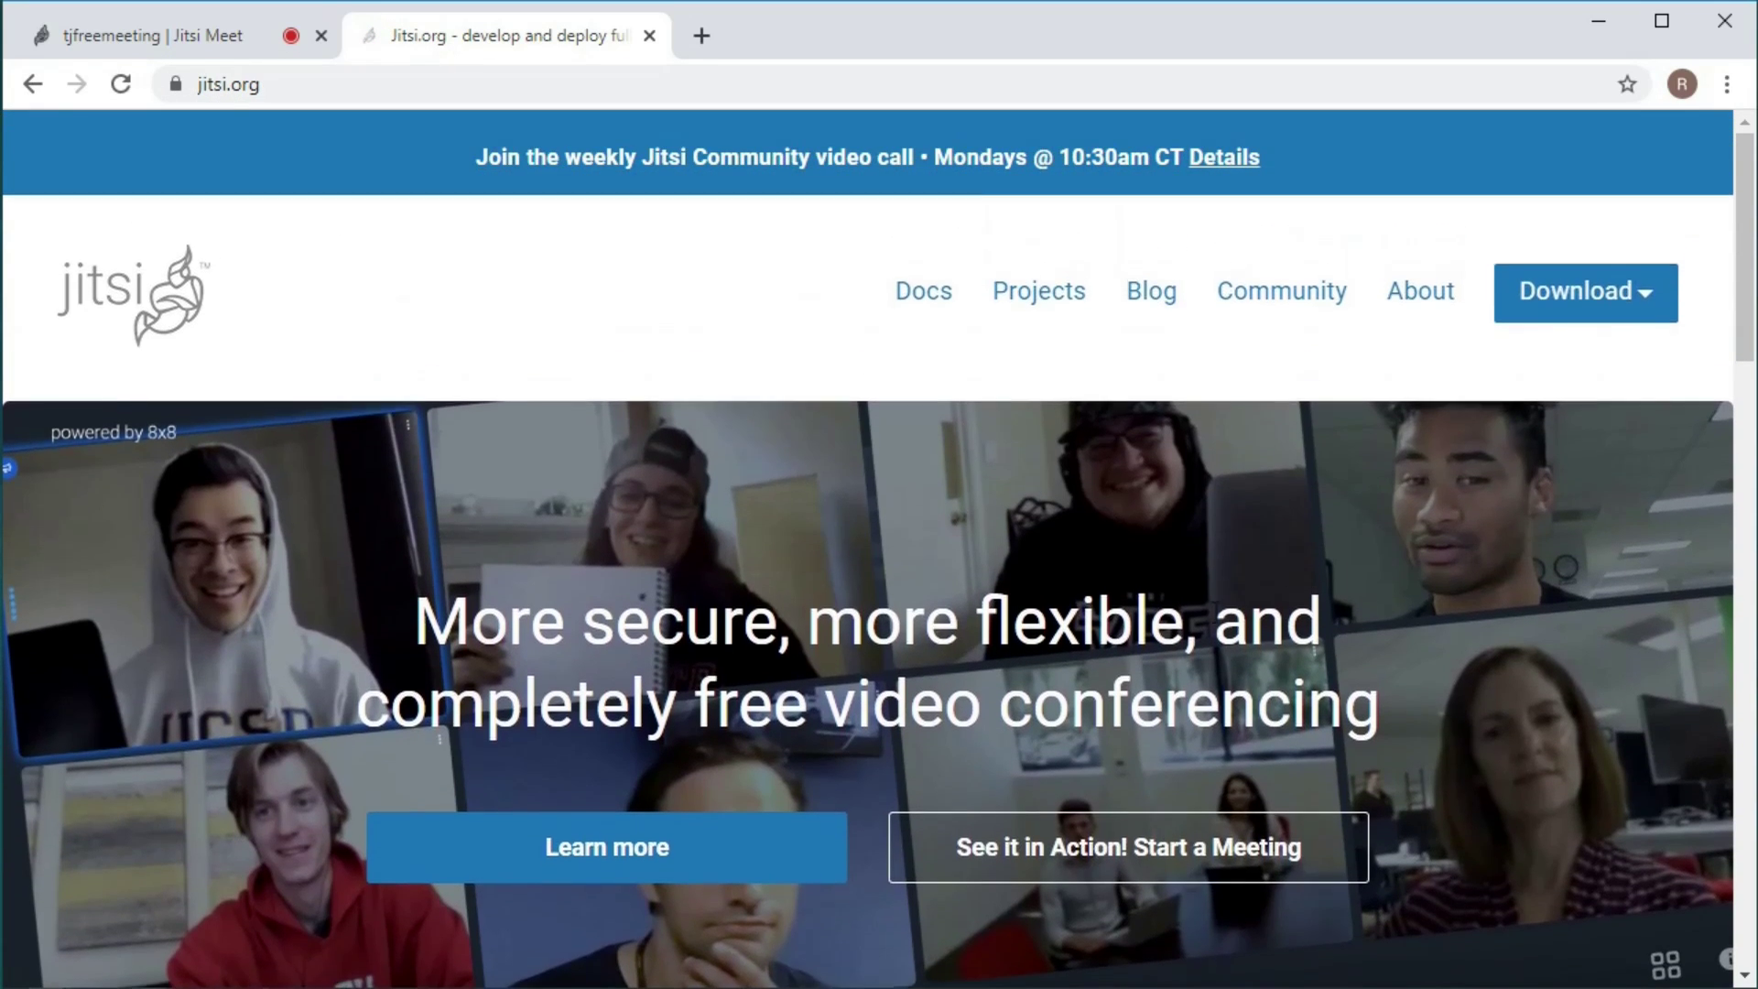
pyautogui.click(1096, 862)
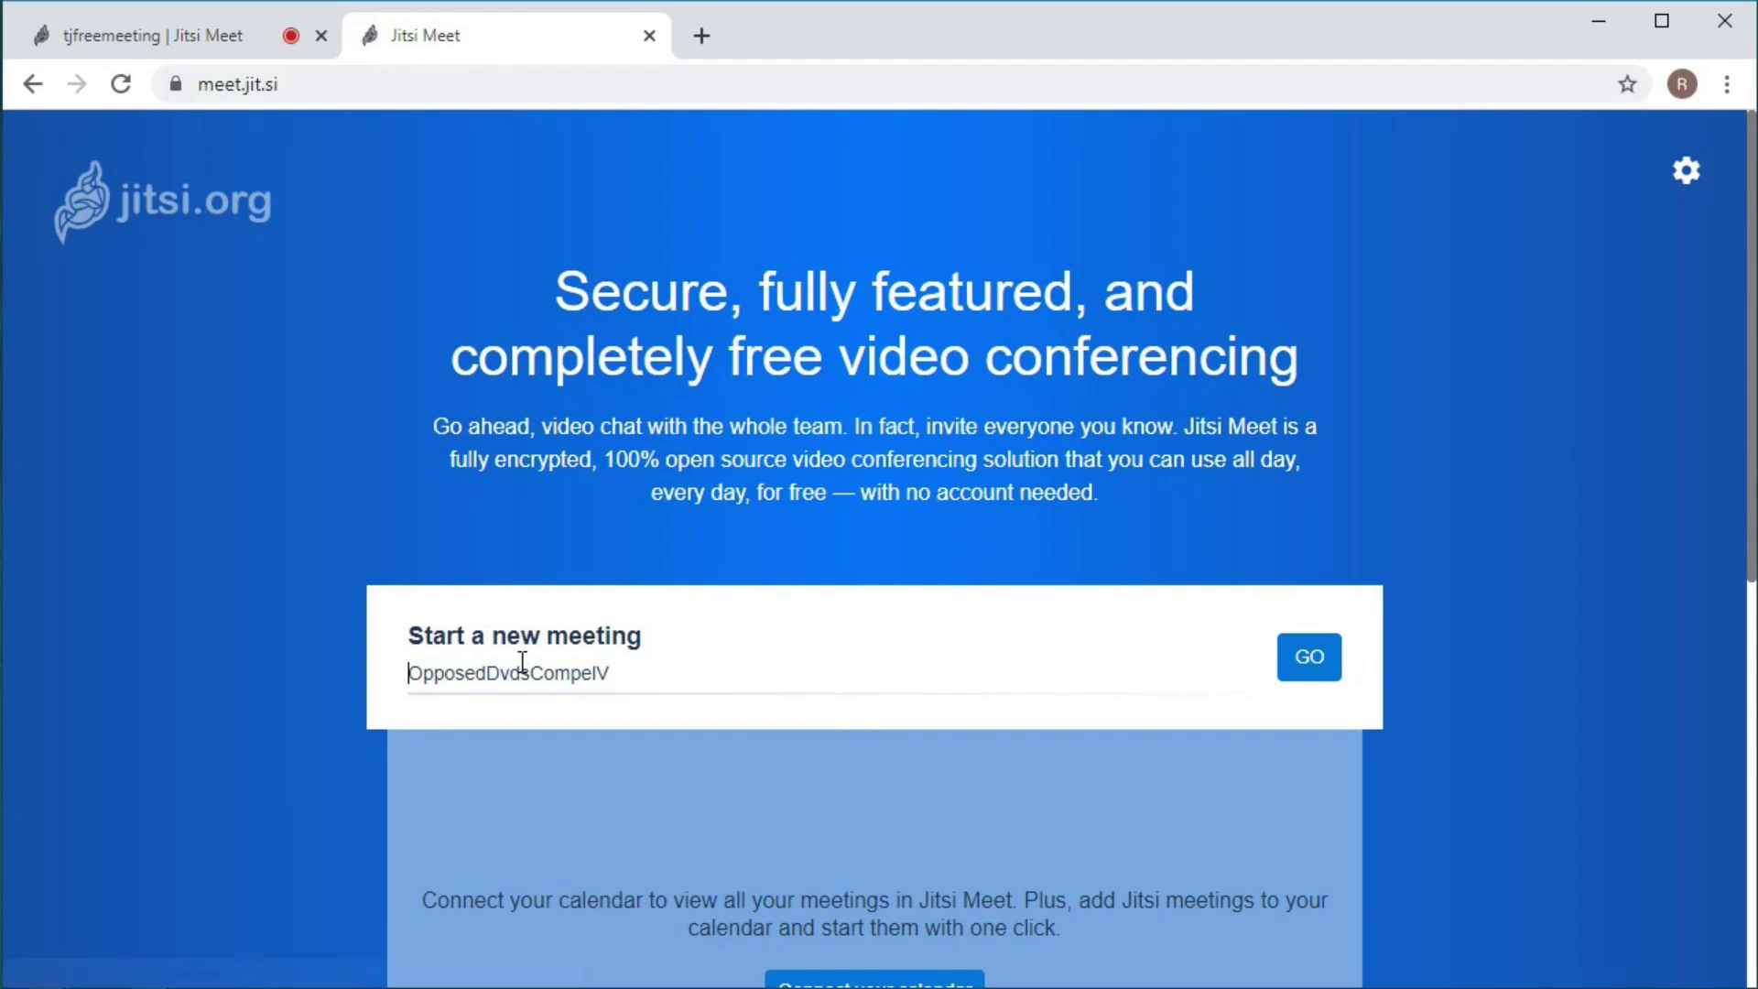
pyautogui.click(523, 662)
pyautogui.write('myroom123')
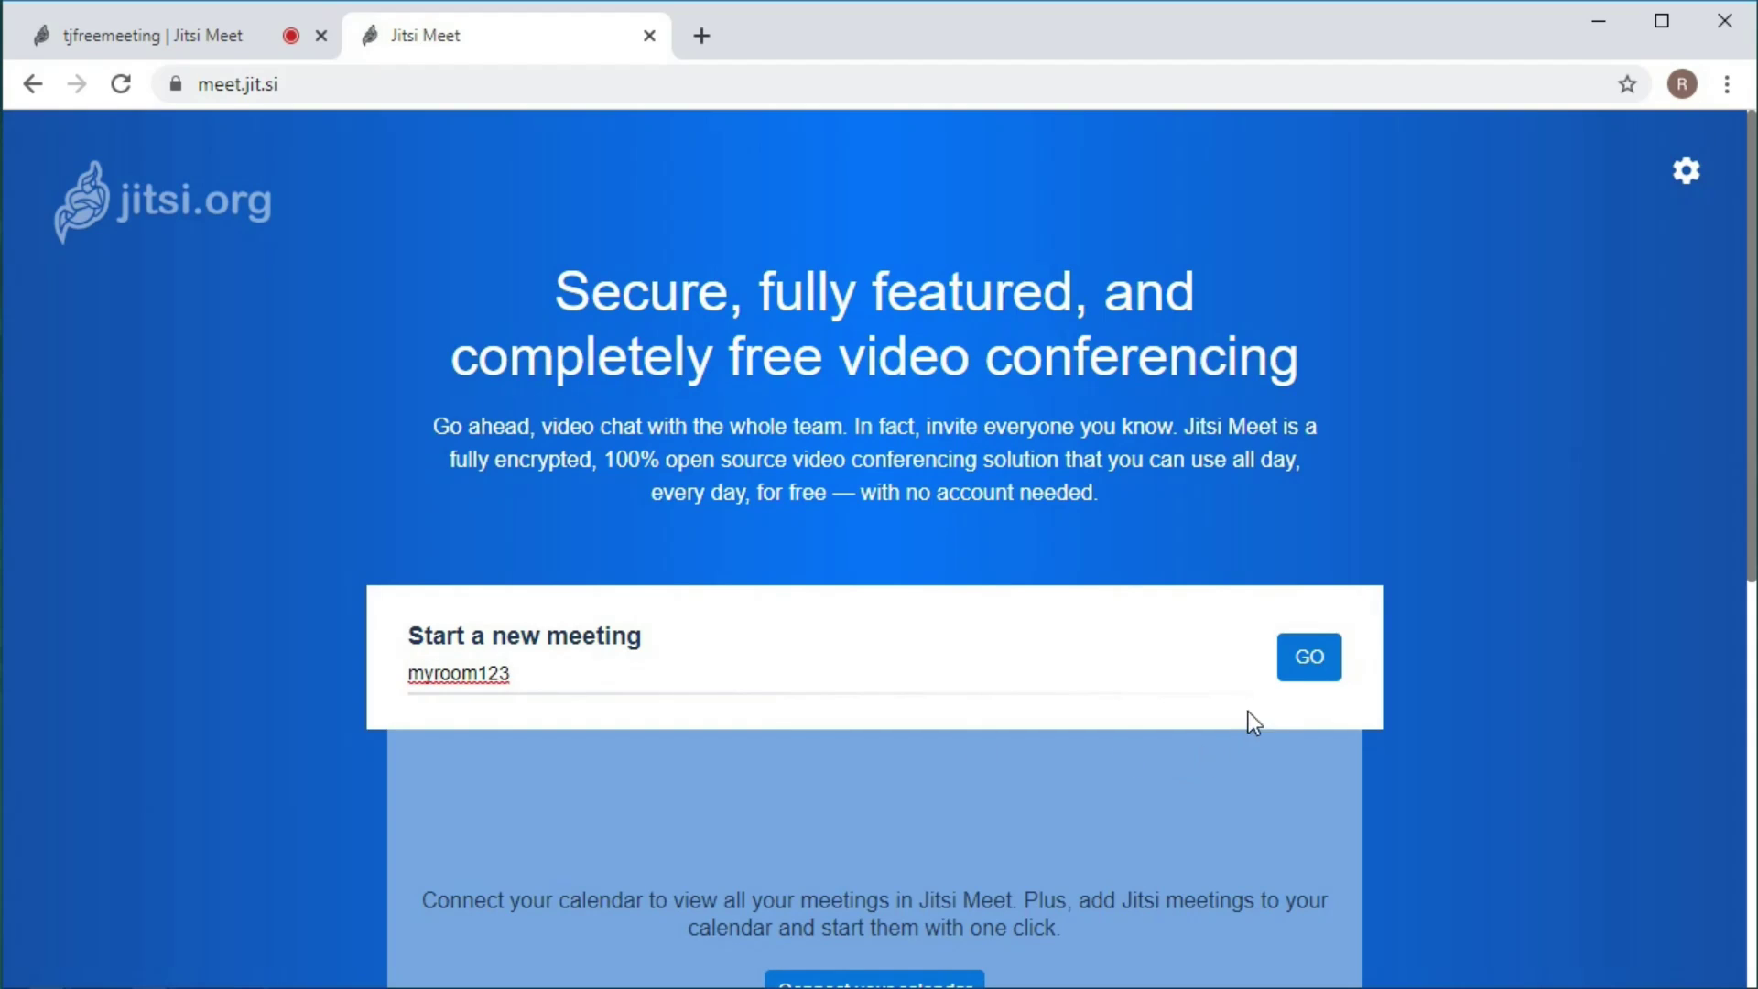
pyautogui.click(650, 35)
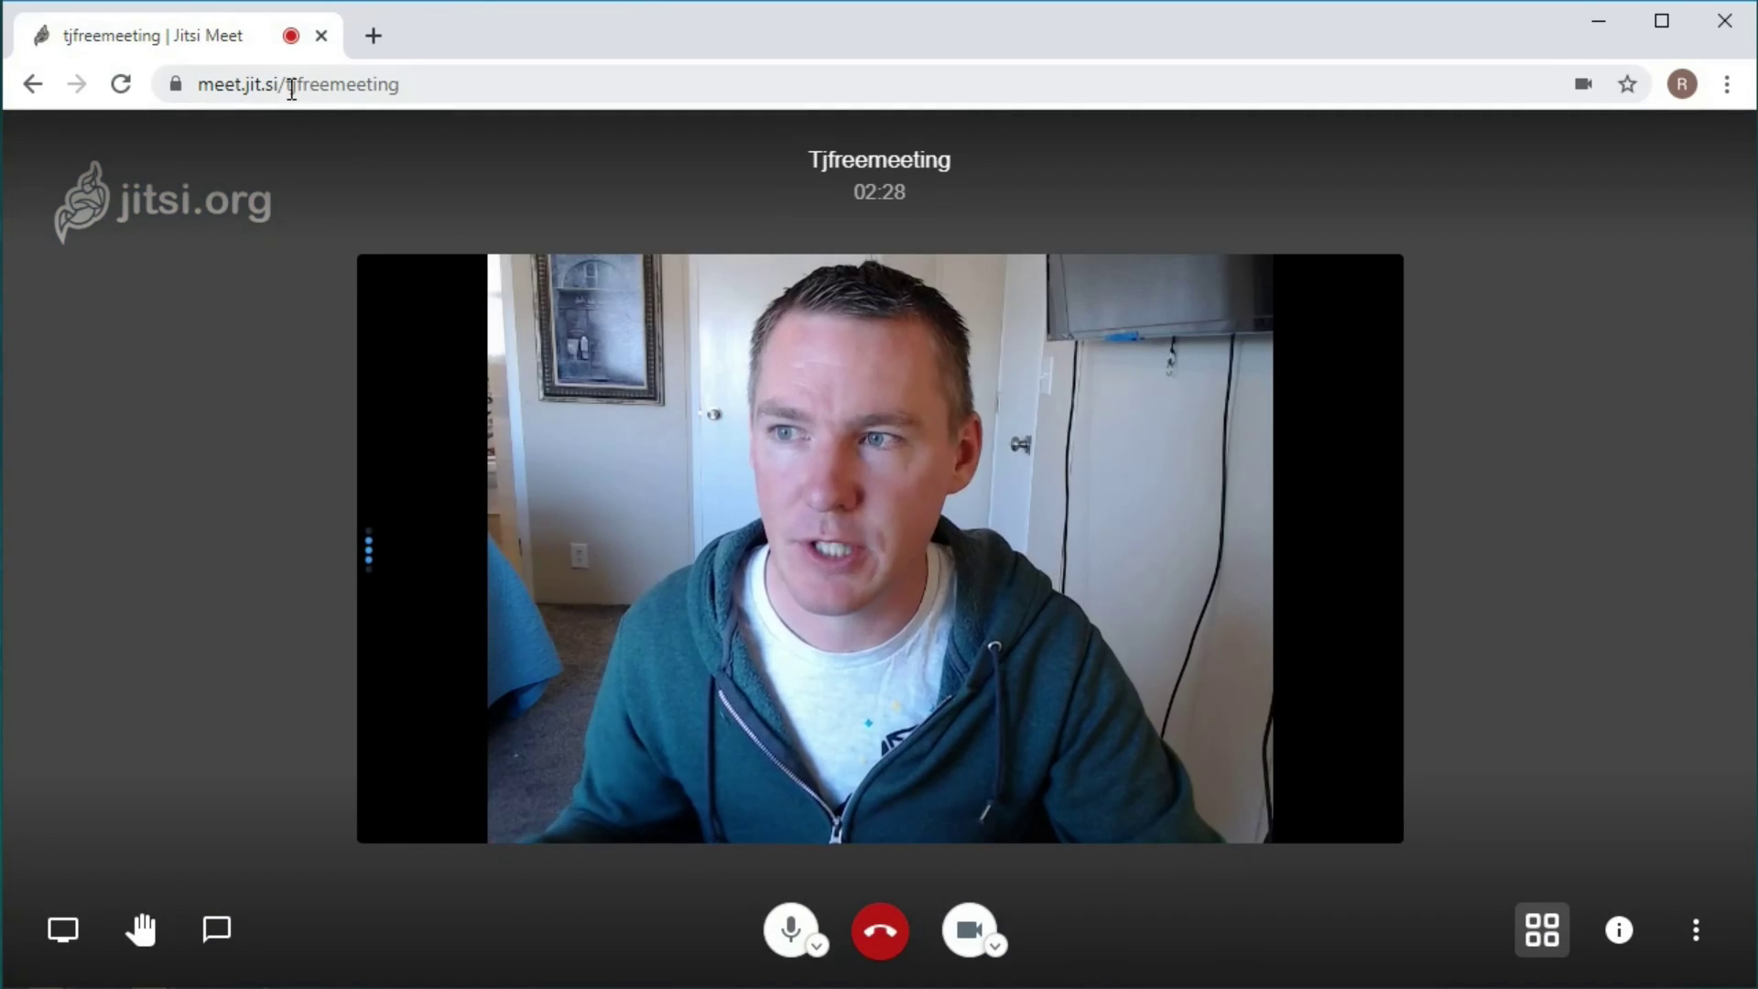
# Copy the tjfreemeeting meeting link from the call's share details.
pyautogui.moveTo(287, 89); pyautogui.dragTo(414, 95)
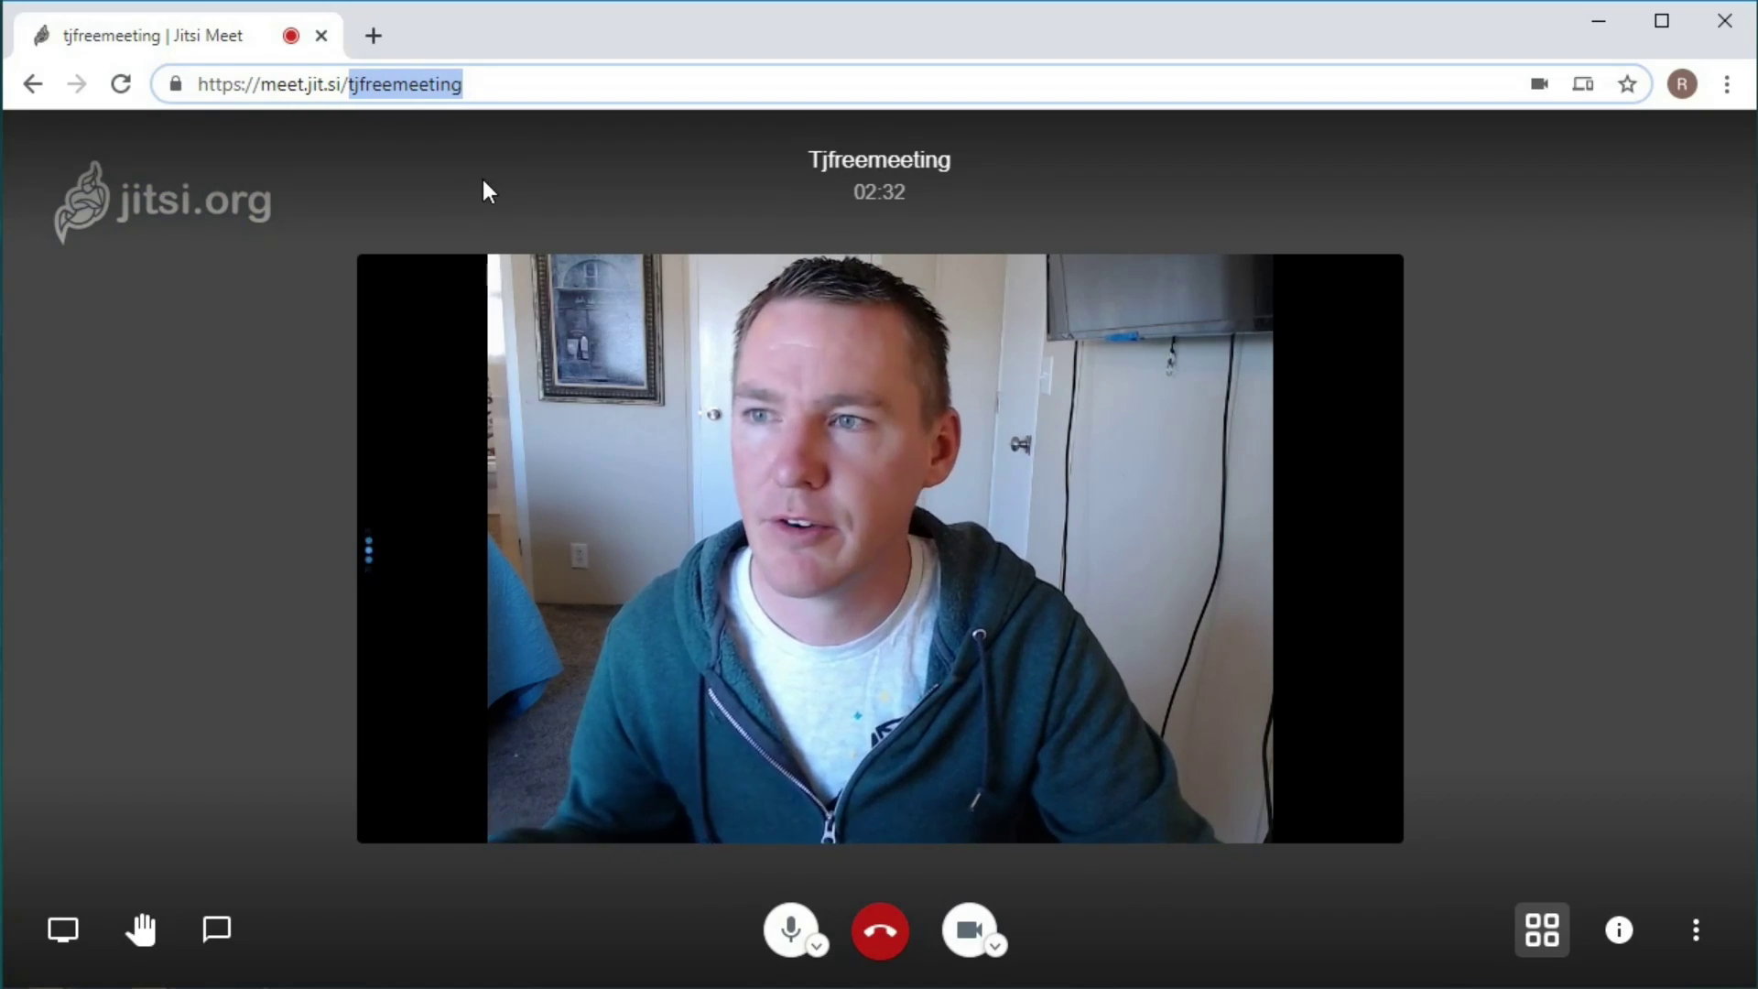
pyautogui.click(484, 181)
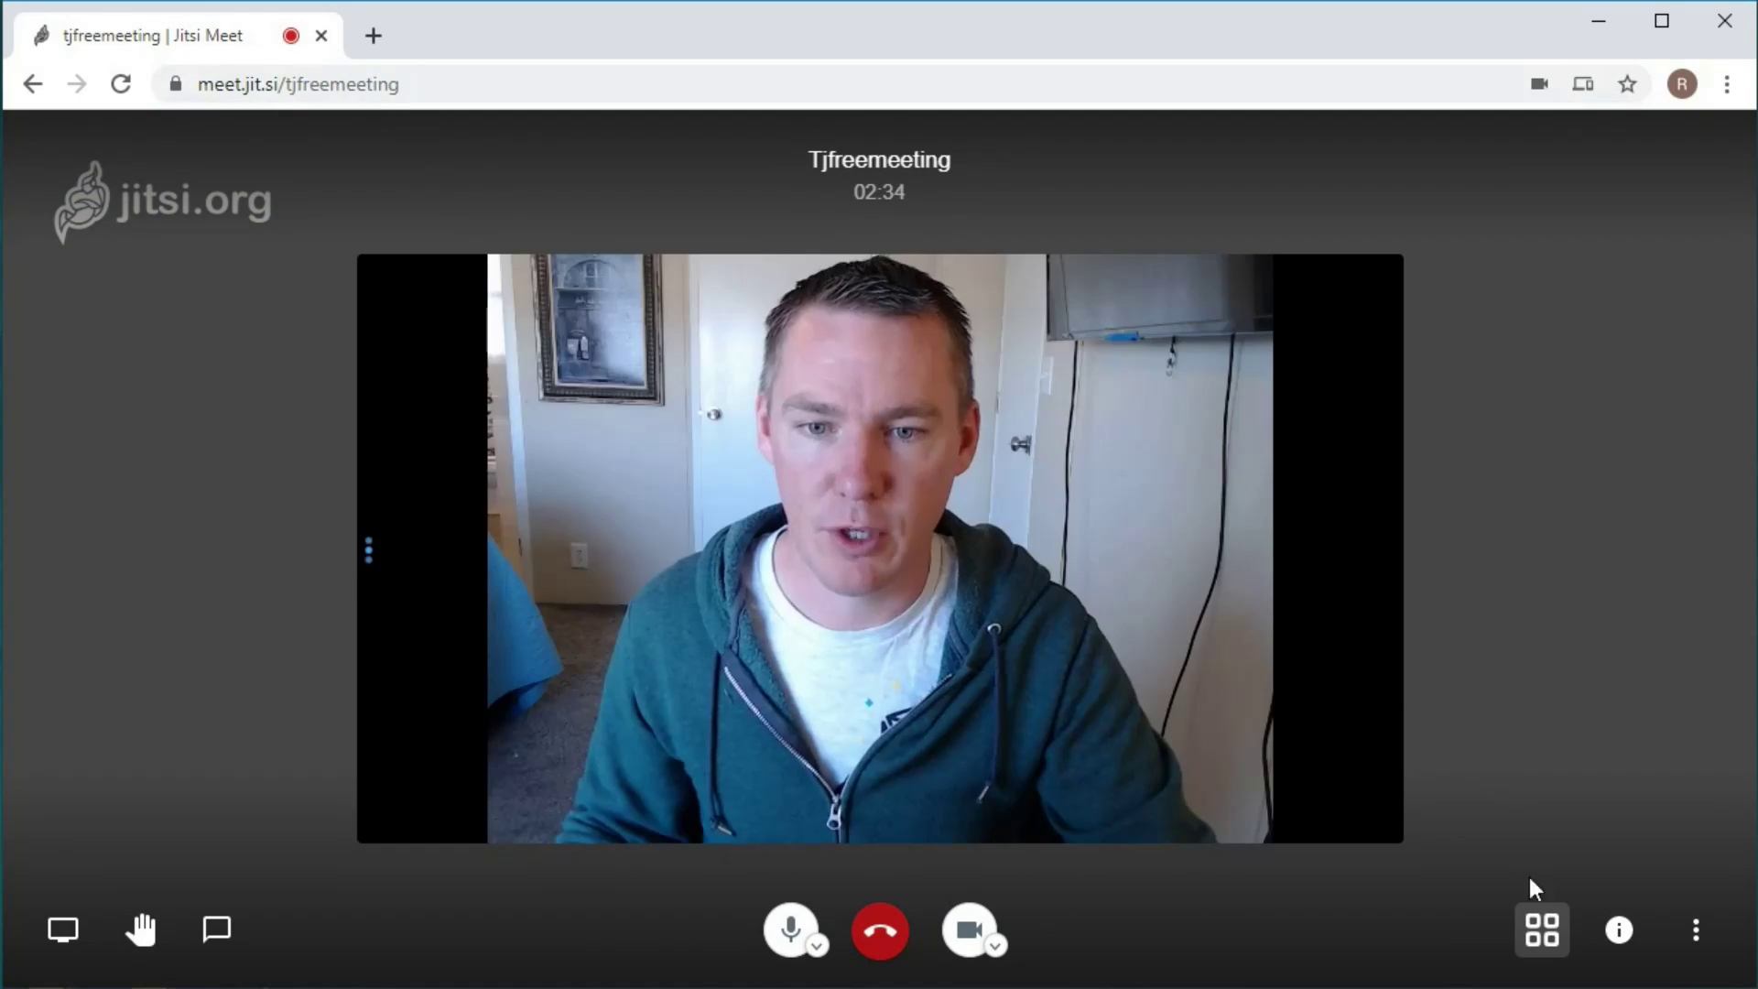
pyautogui.click(1620, 941)
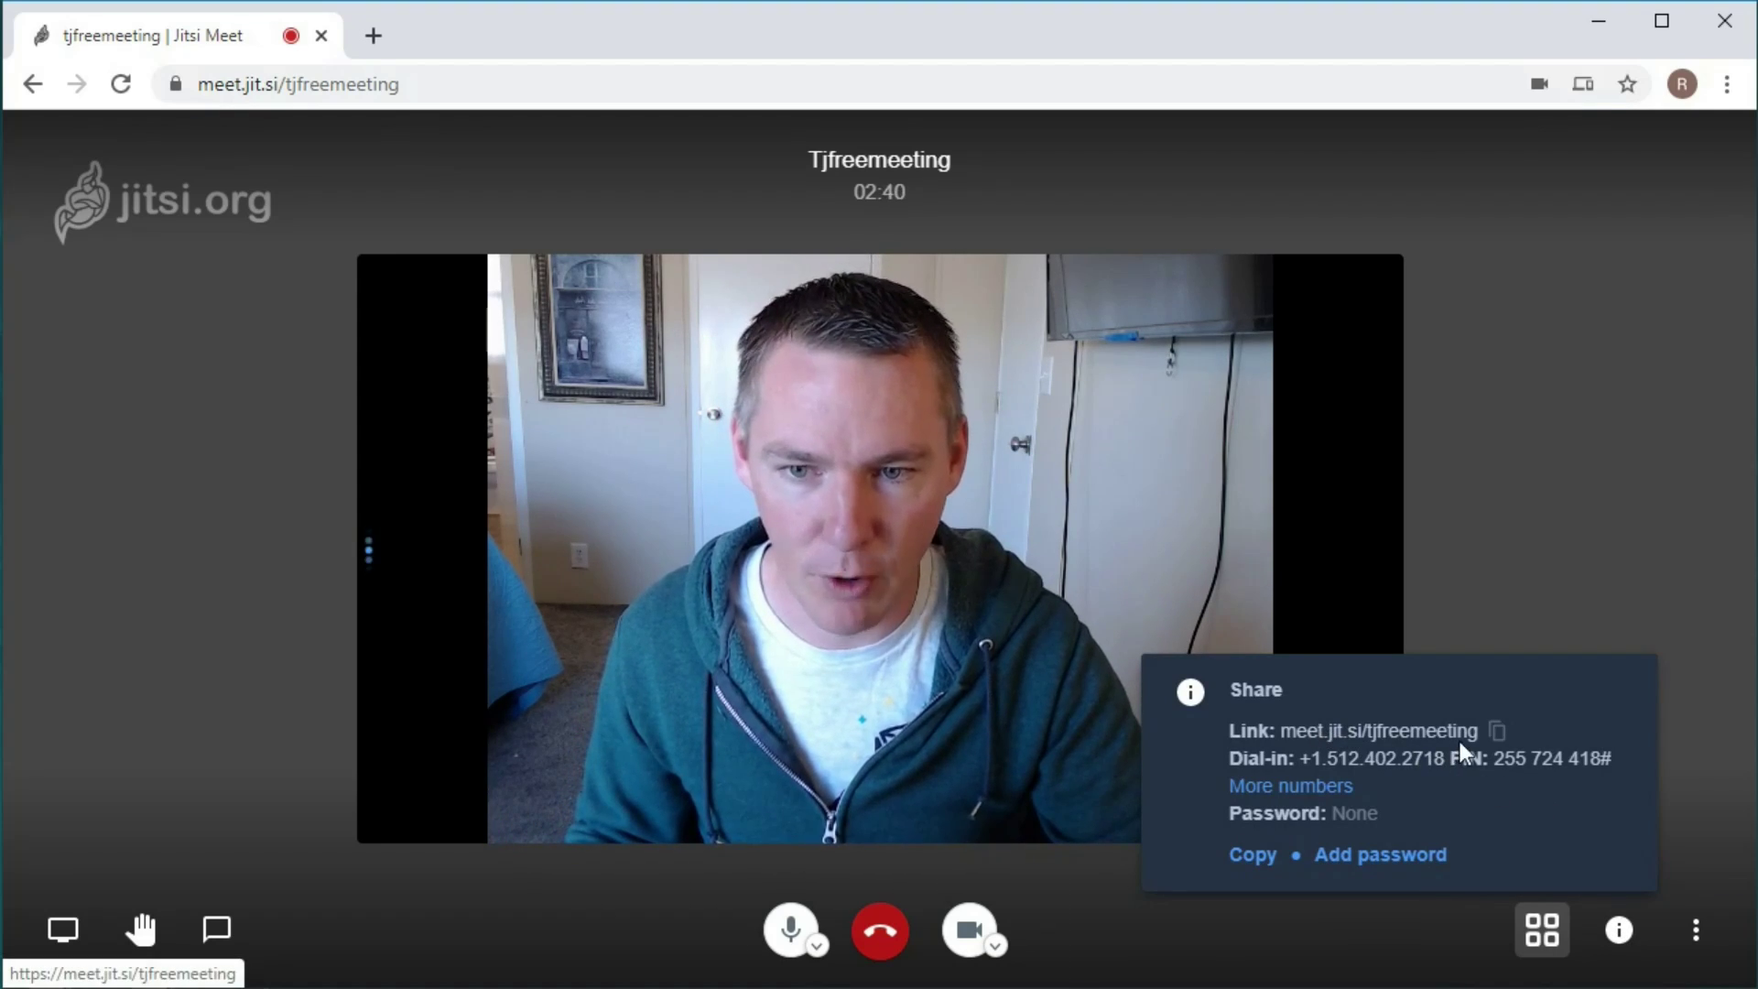
pyautogui.click(1499, 735)
# Paste the meeting link into a new tab's address bar and return to the call.
pyautogui.click(373, 36)
pyautogui.rightClick(409, 85)
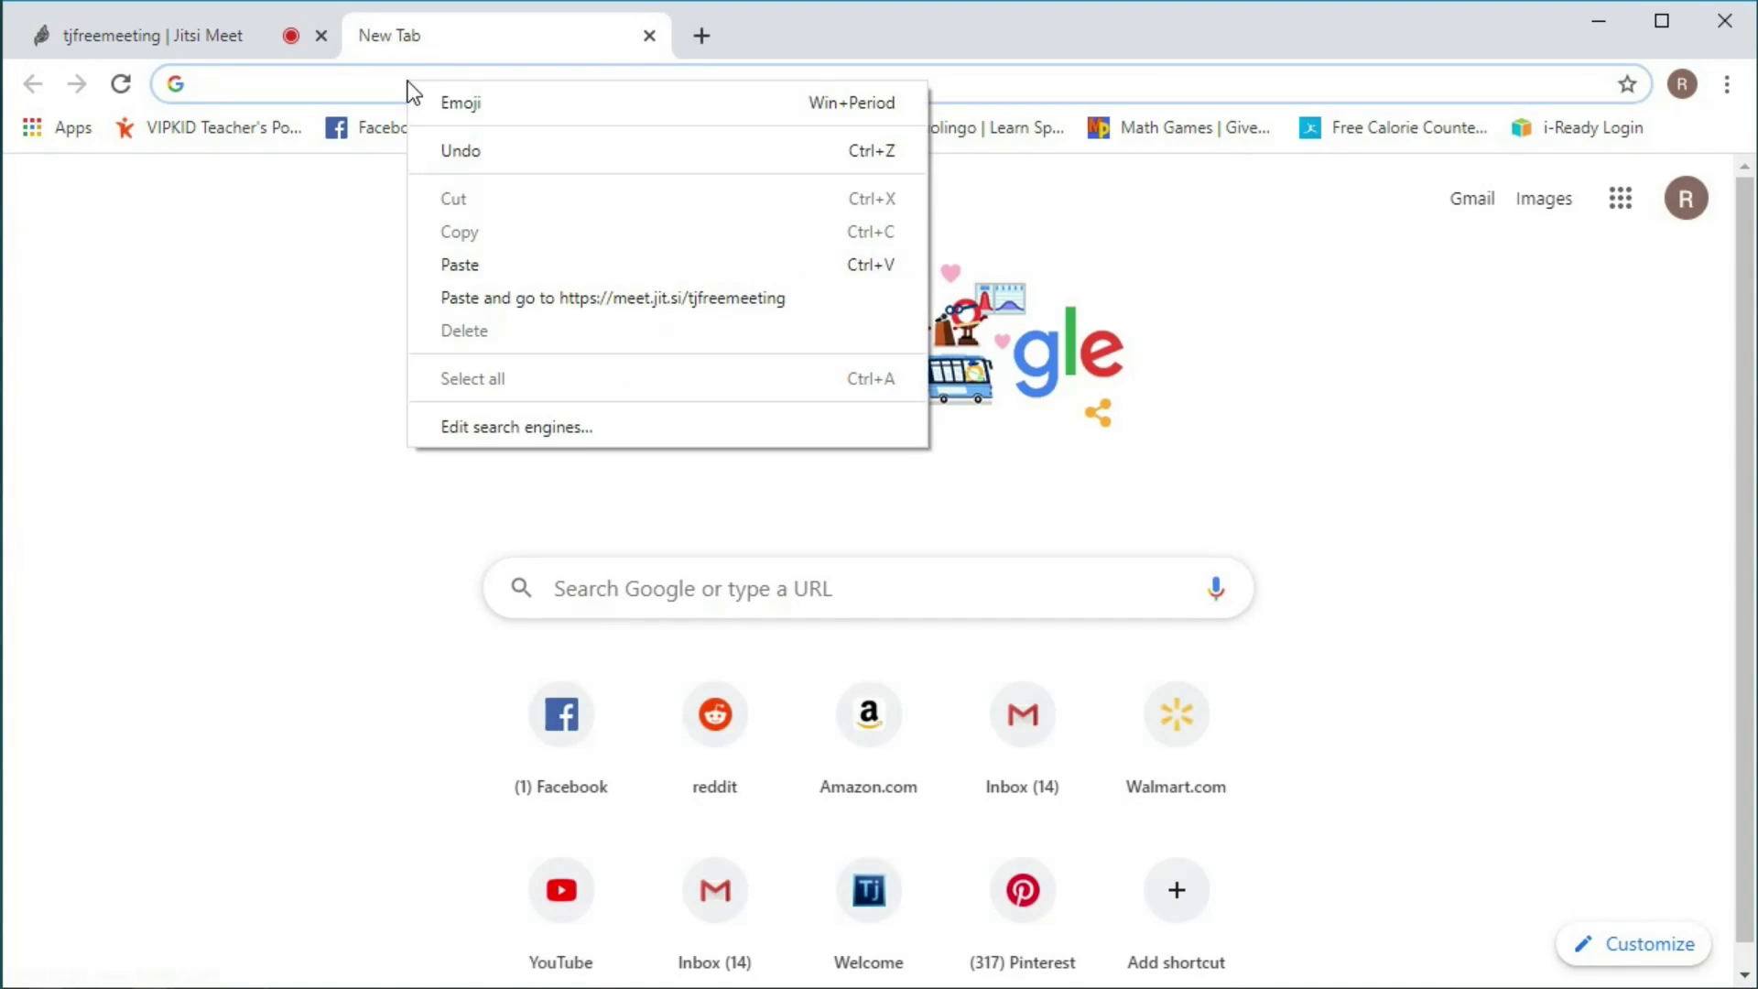
pyautogui.click(480, 266)
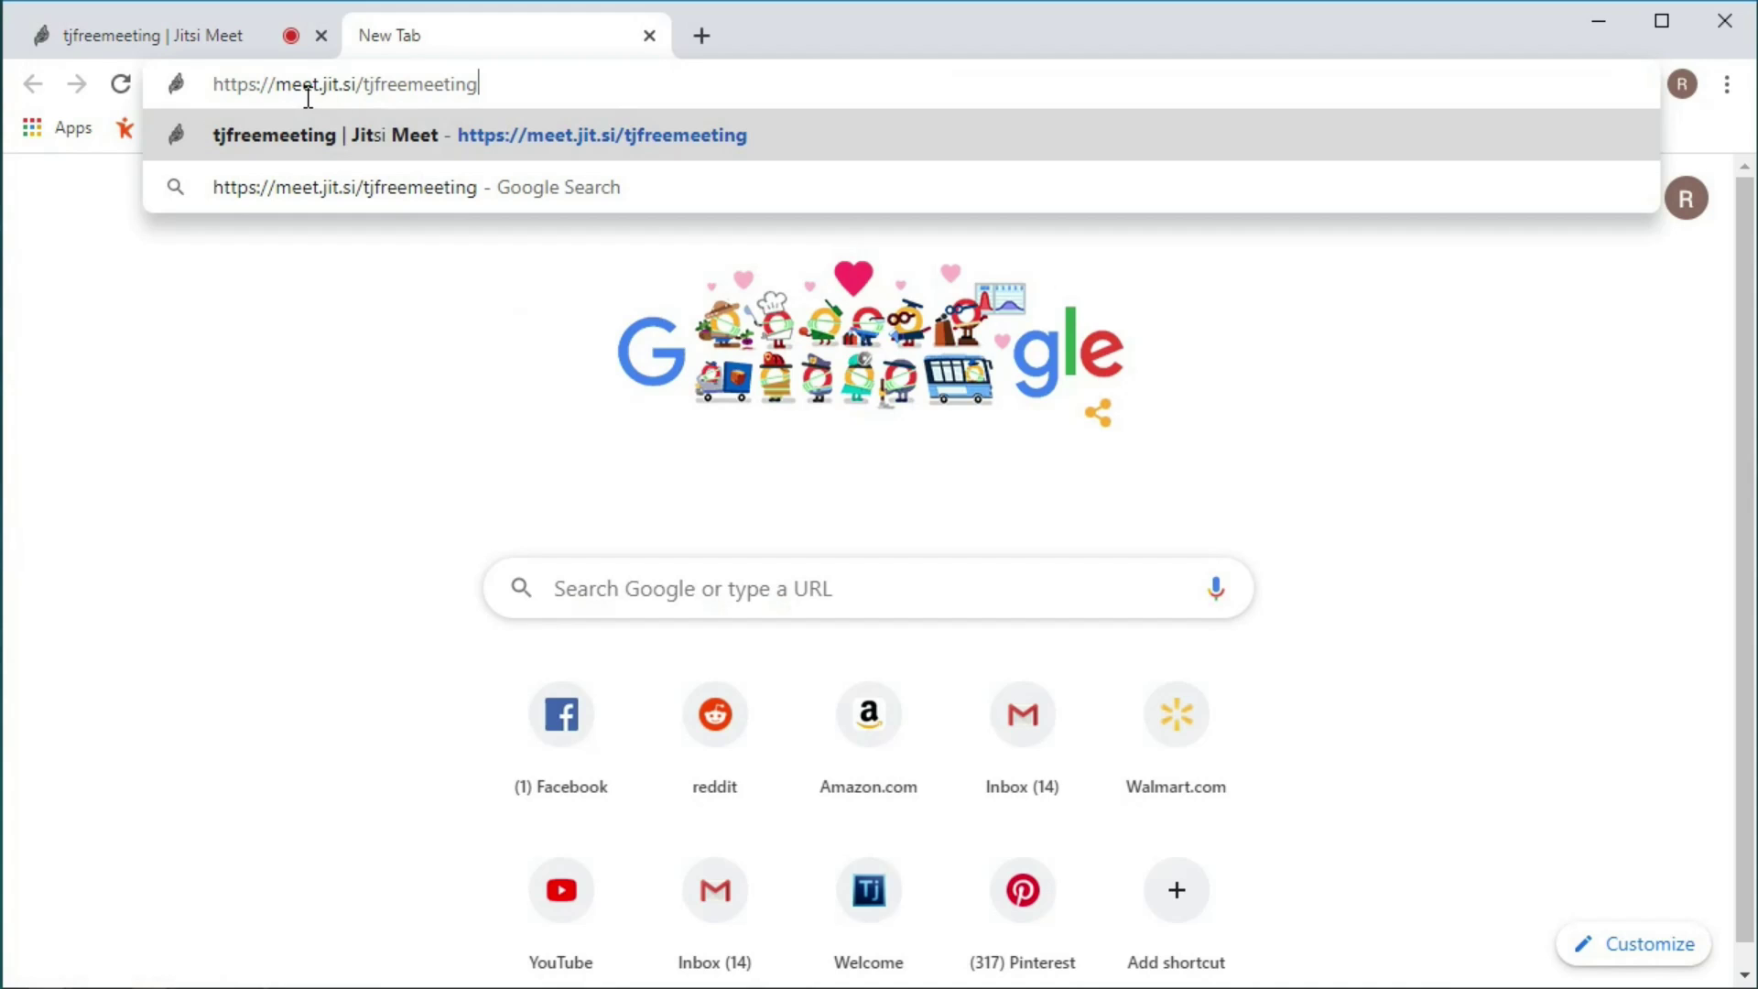
pyautogui.click(201, 37)
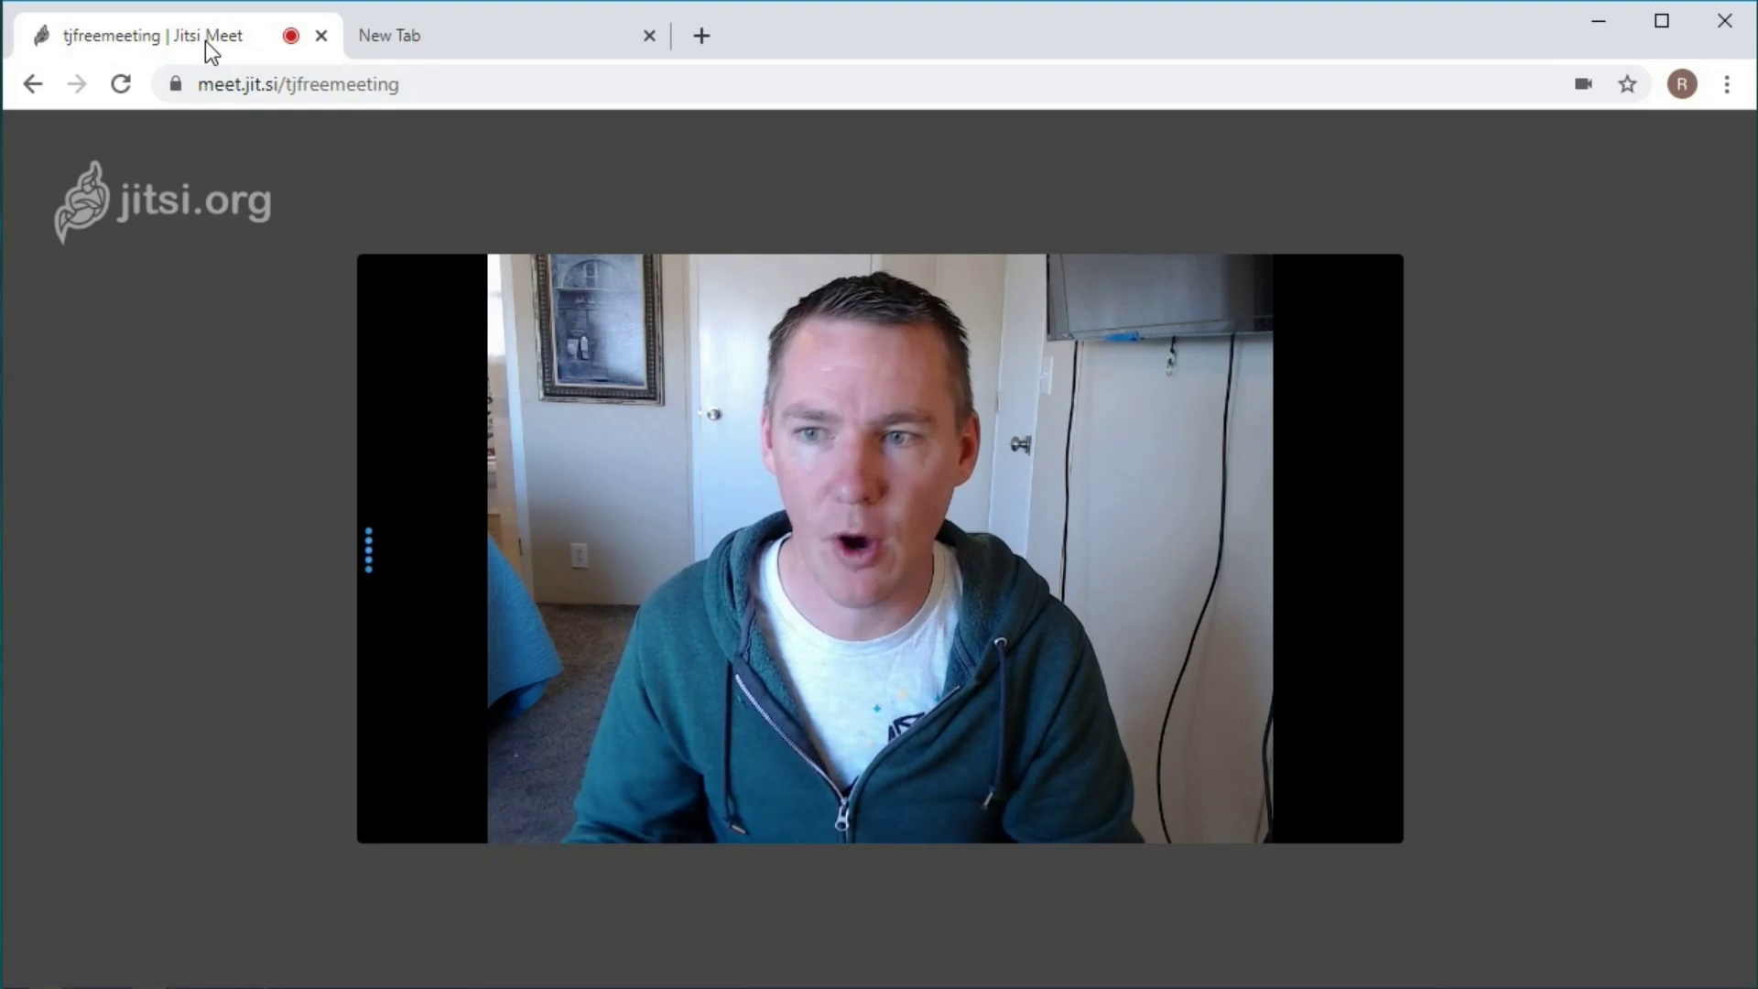
# Wait while two more participants join, bringing the call to three tiles.
pyautogui.moveTo(1627, 161)
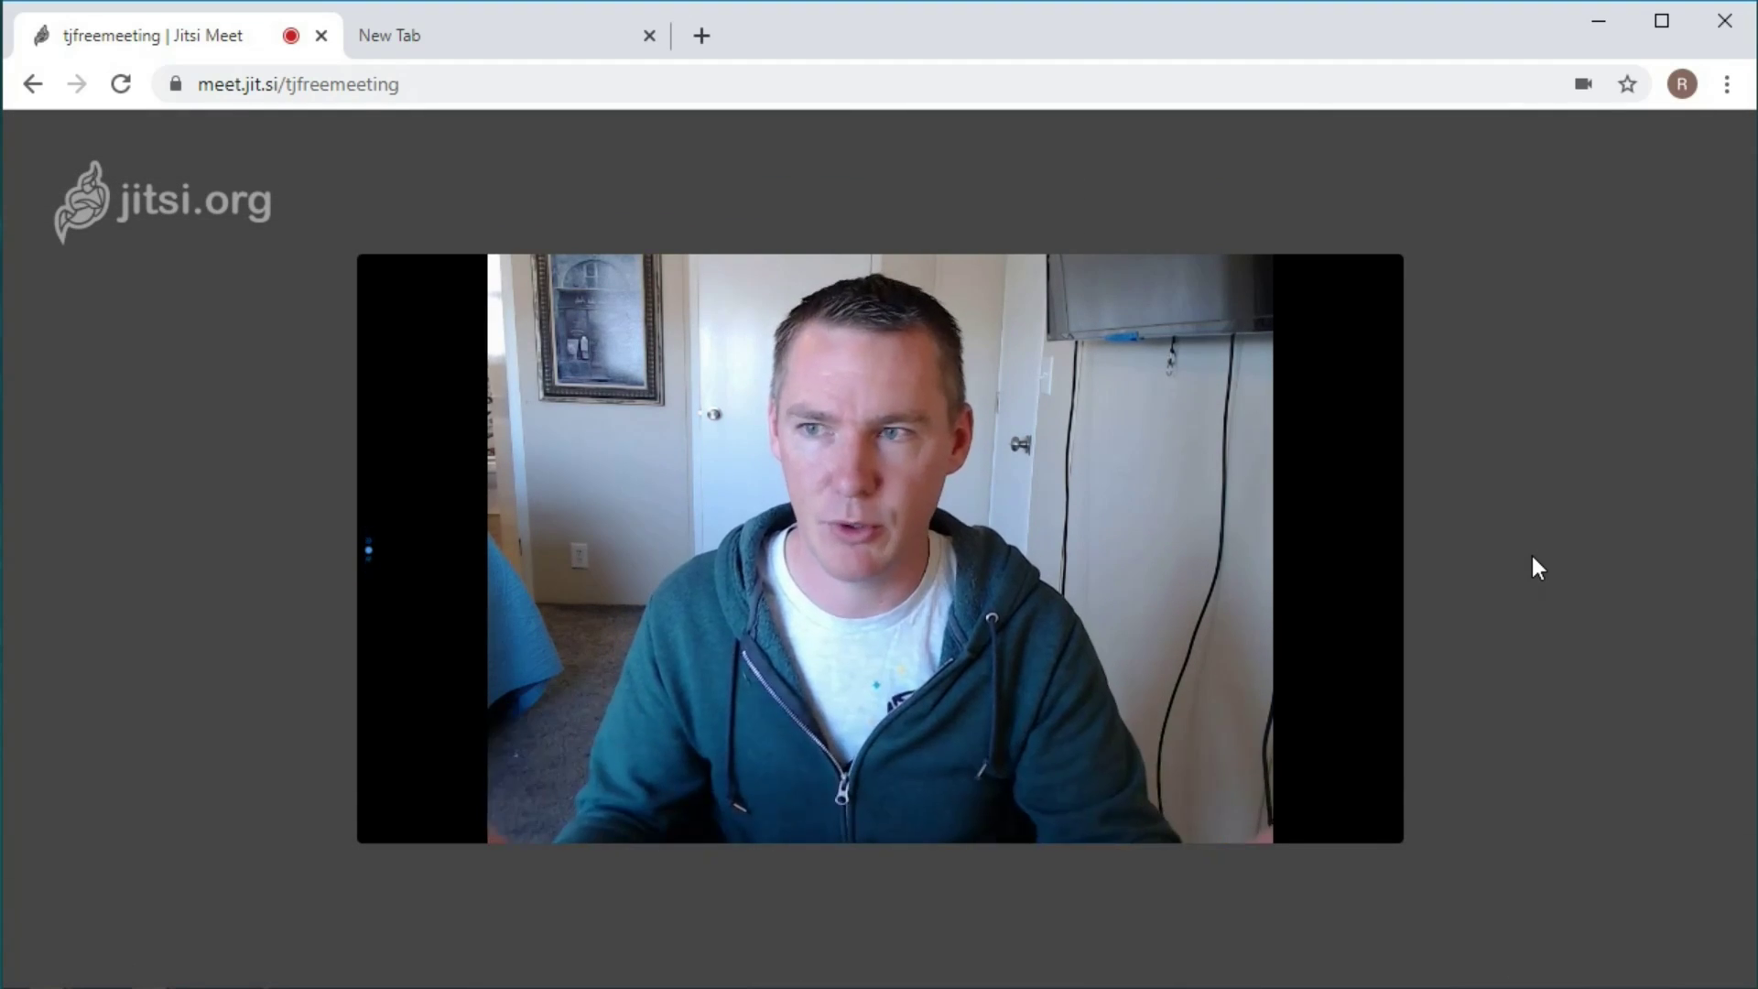
pyautogui.moveTo(1575, 459)
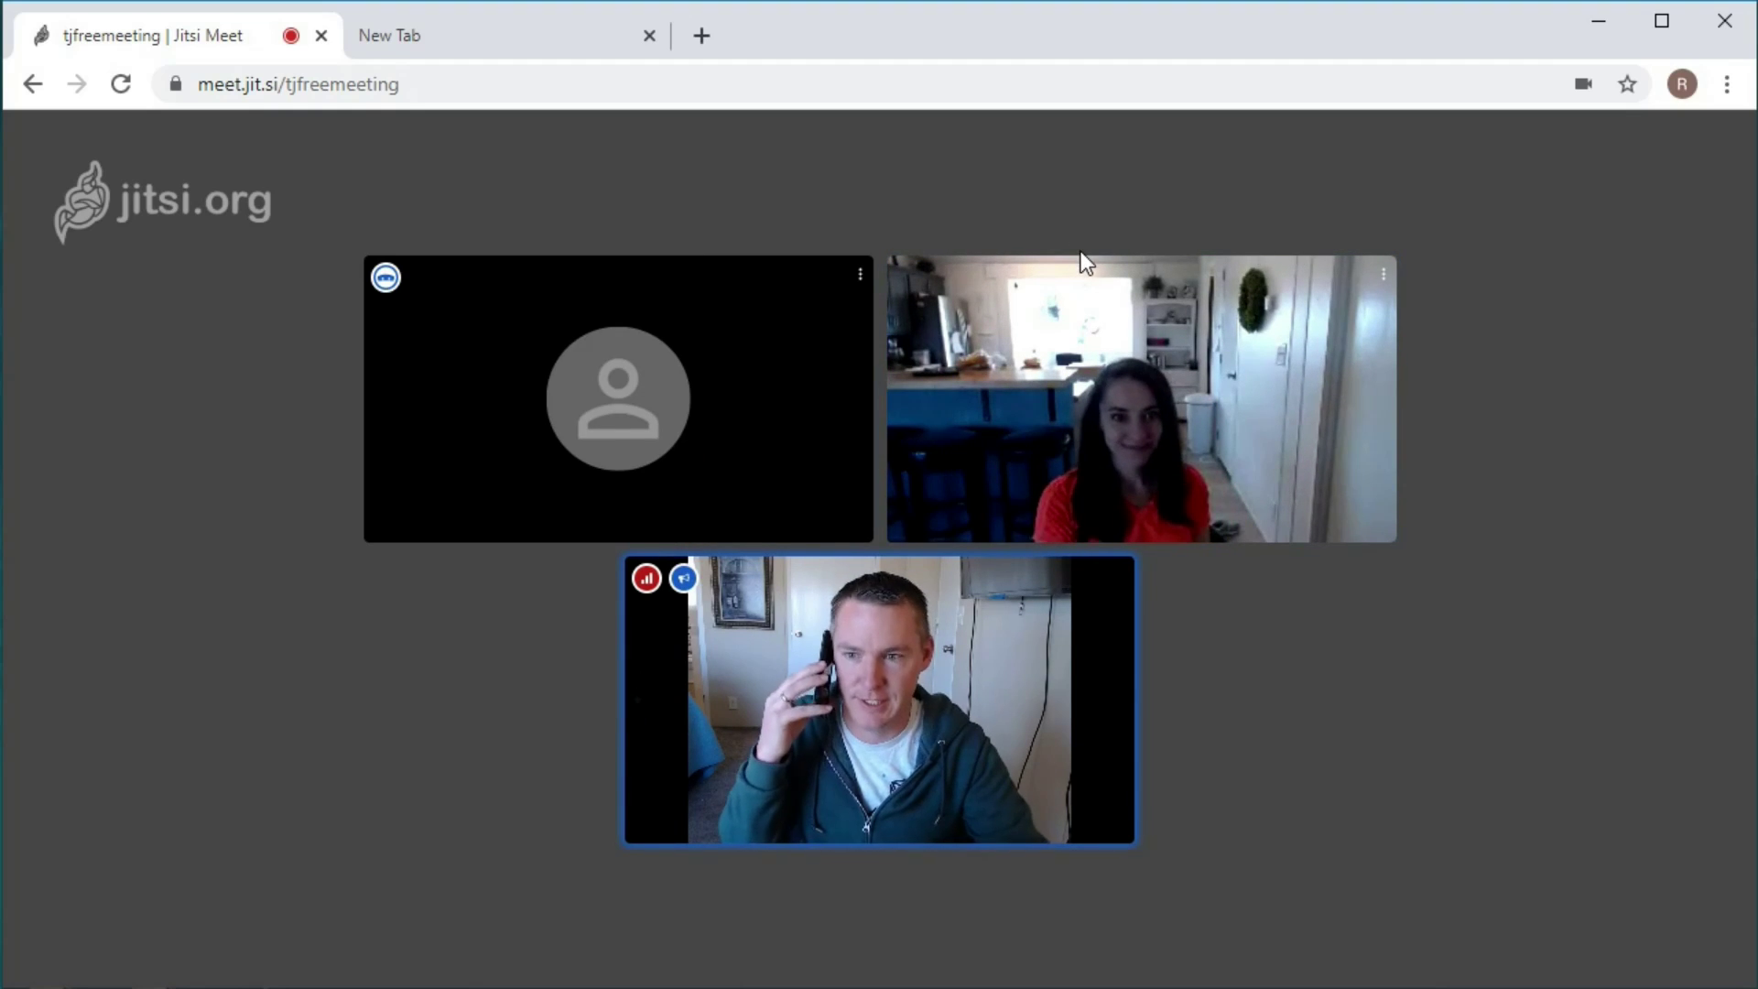
pyautogui.moveTo(1080, 251)
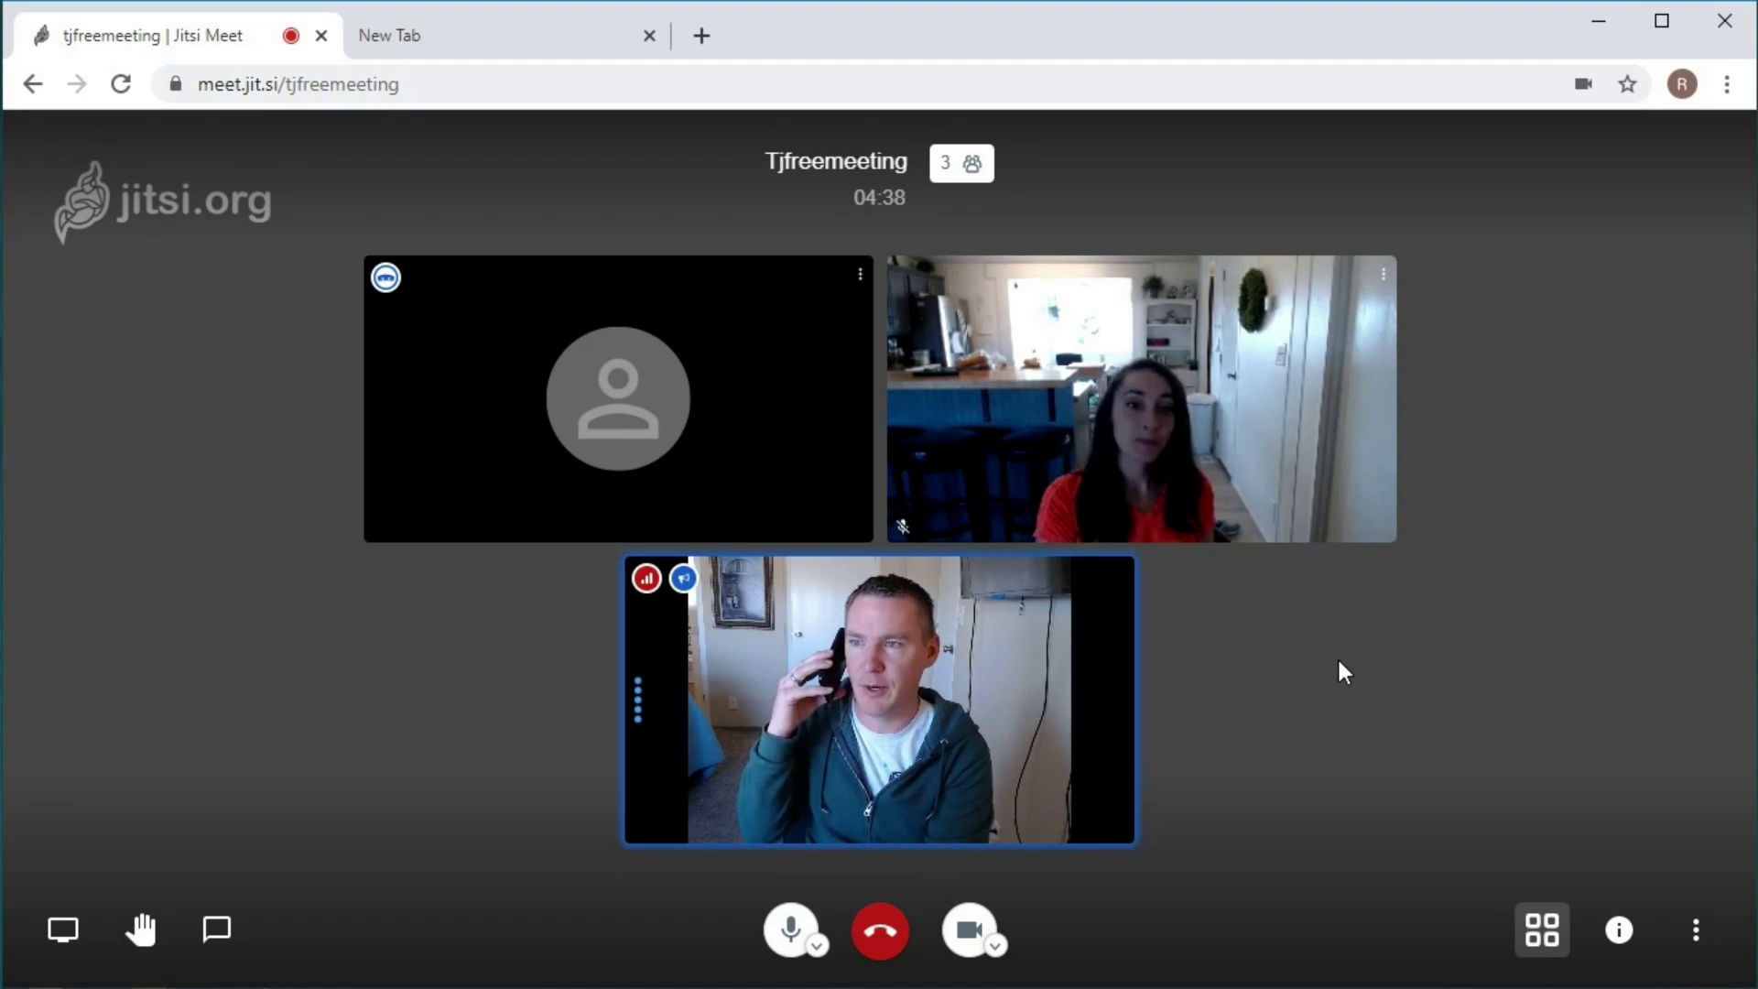
# In the spare tab, load jitsi.org's Start a Meeting page, then close it and return to the call.
pyautogui.click(607, 35)
pyautogui.click(376, 87)
pyautogui.write('jitsi')
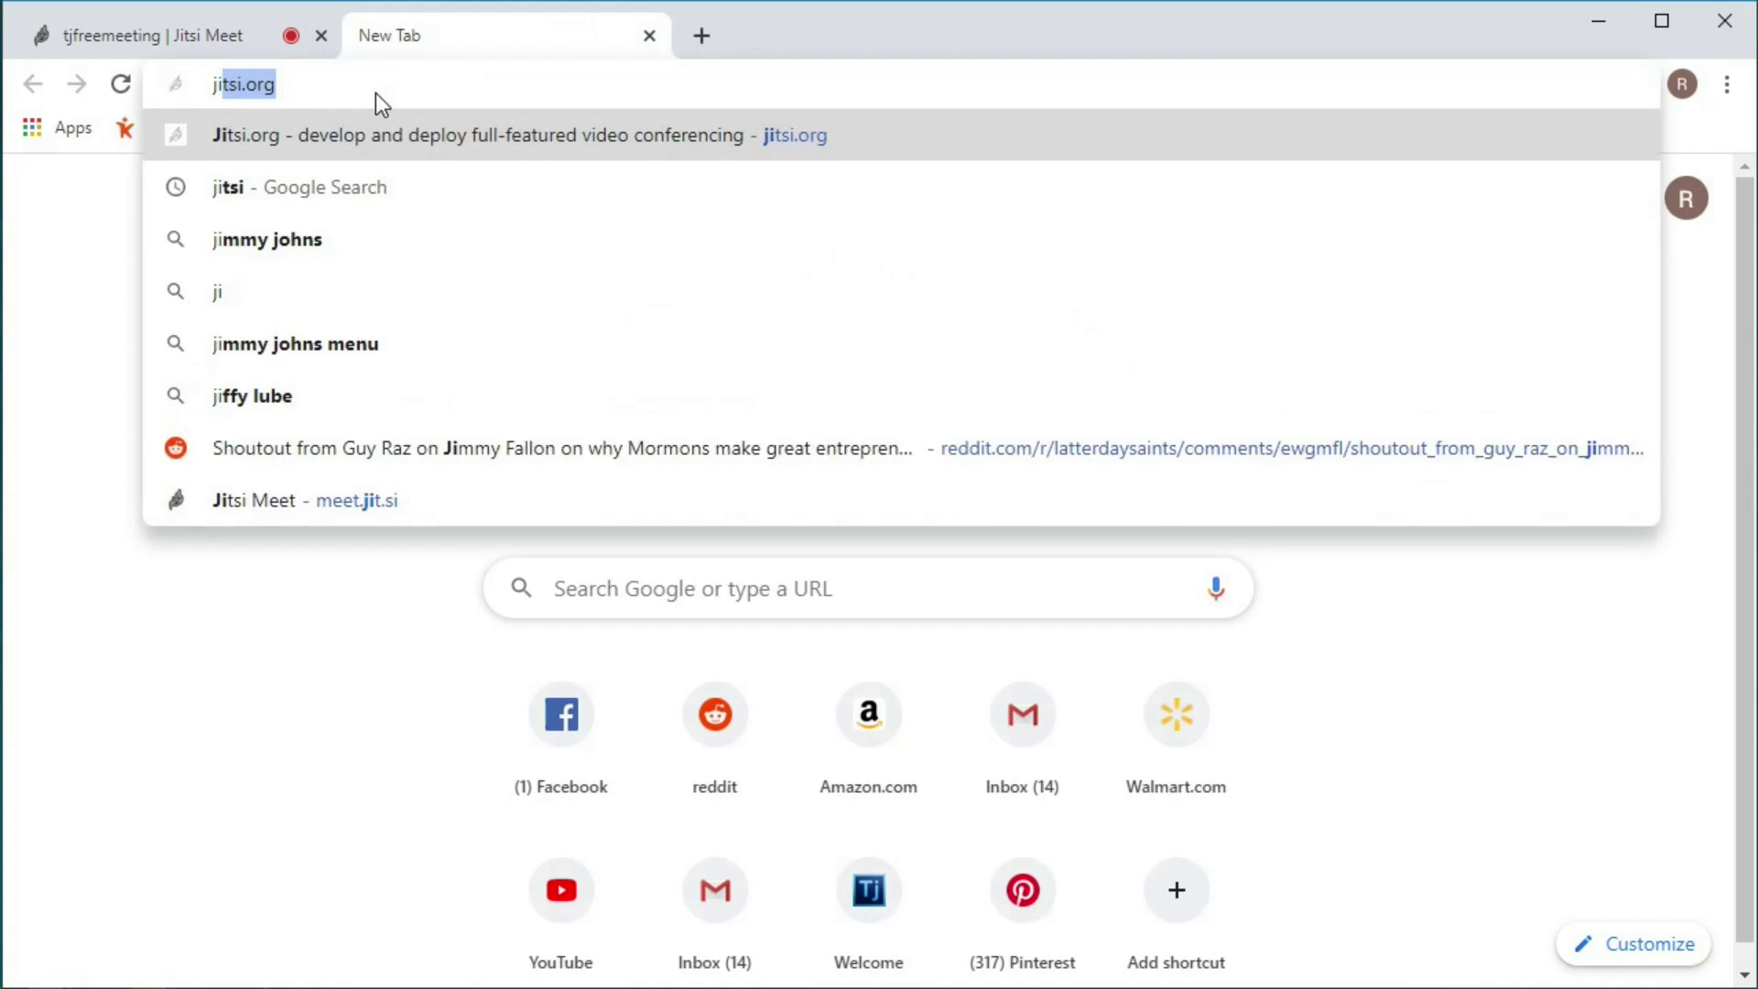
pyautogui.write('.org')
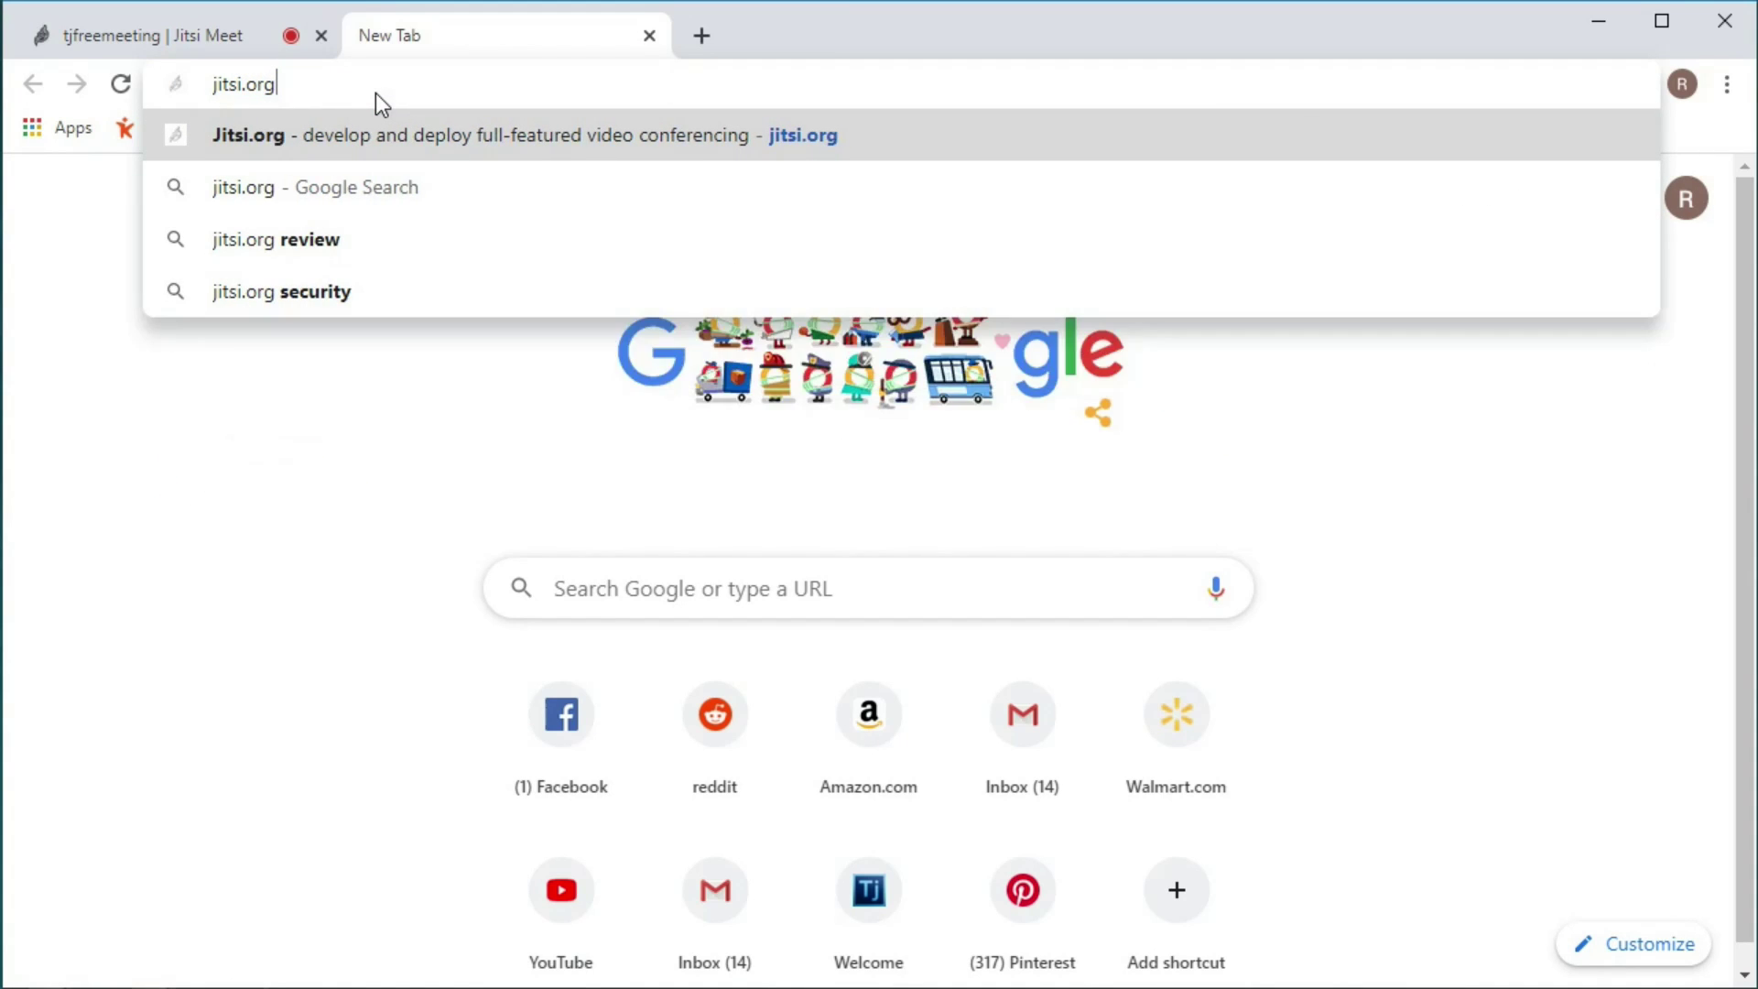
pyautogui.press('Return')
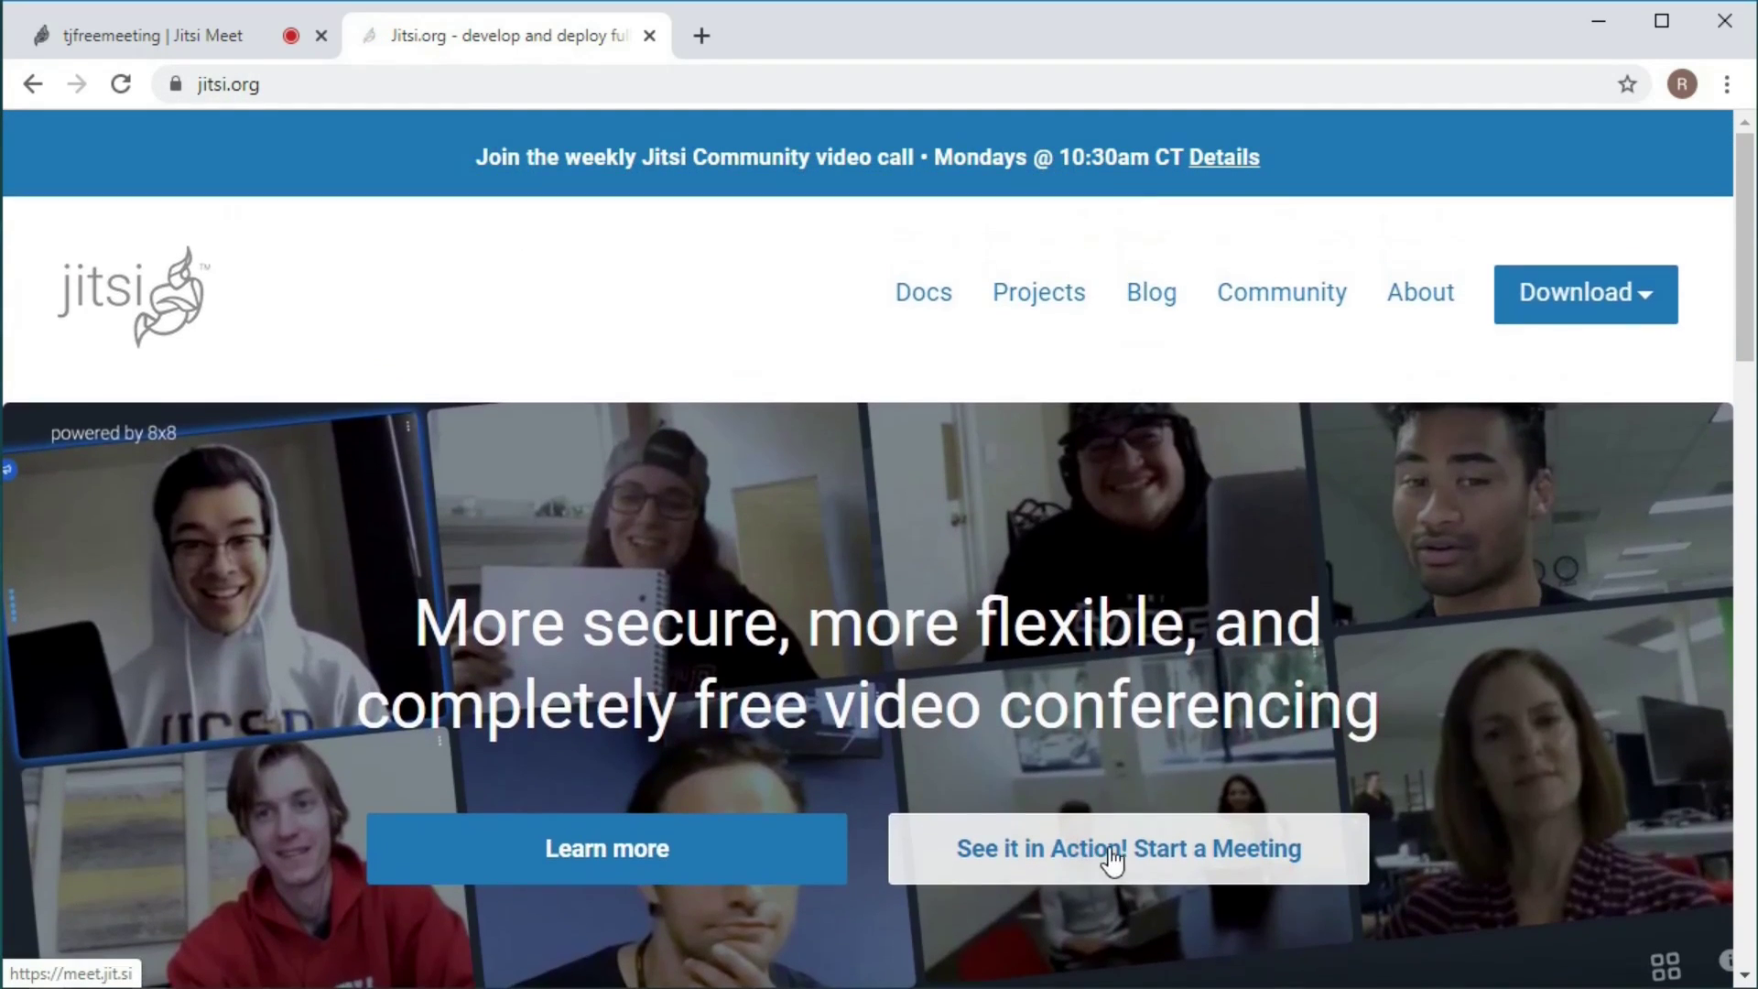
pyautogui.click(1221, 855)
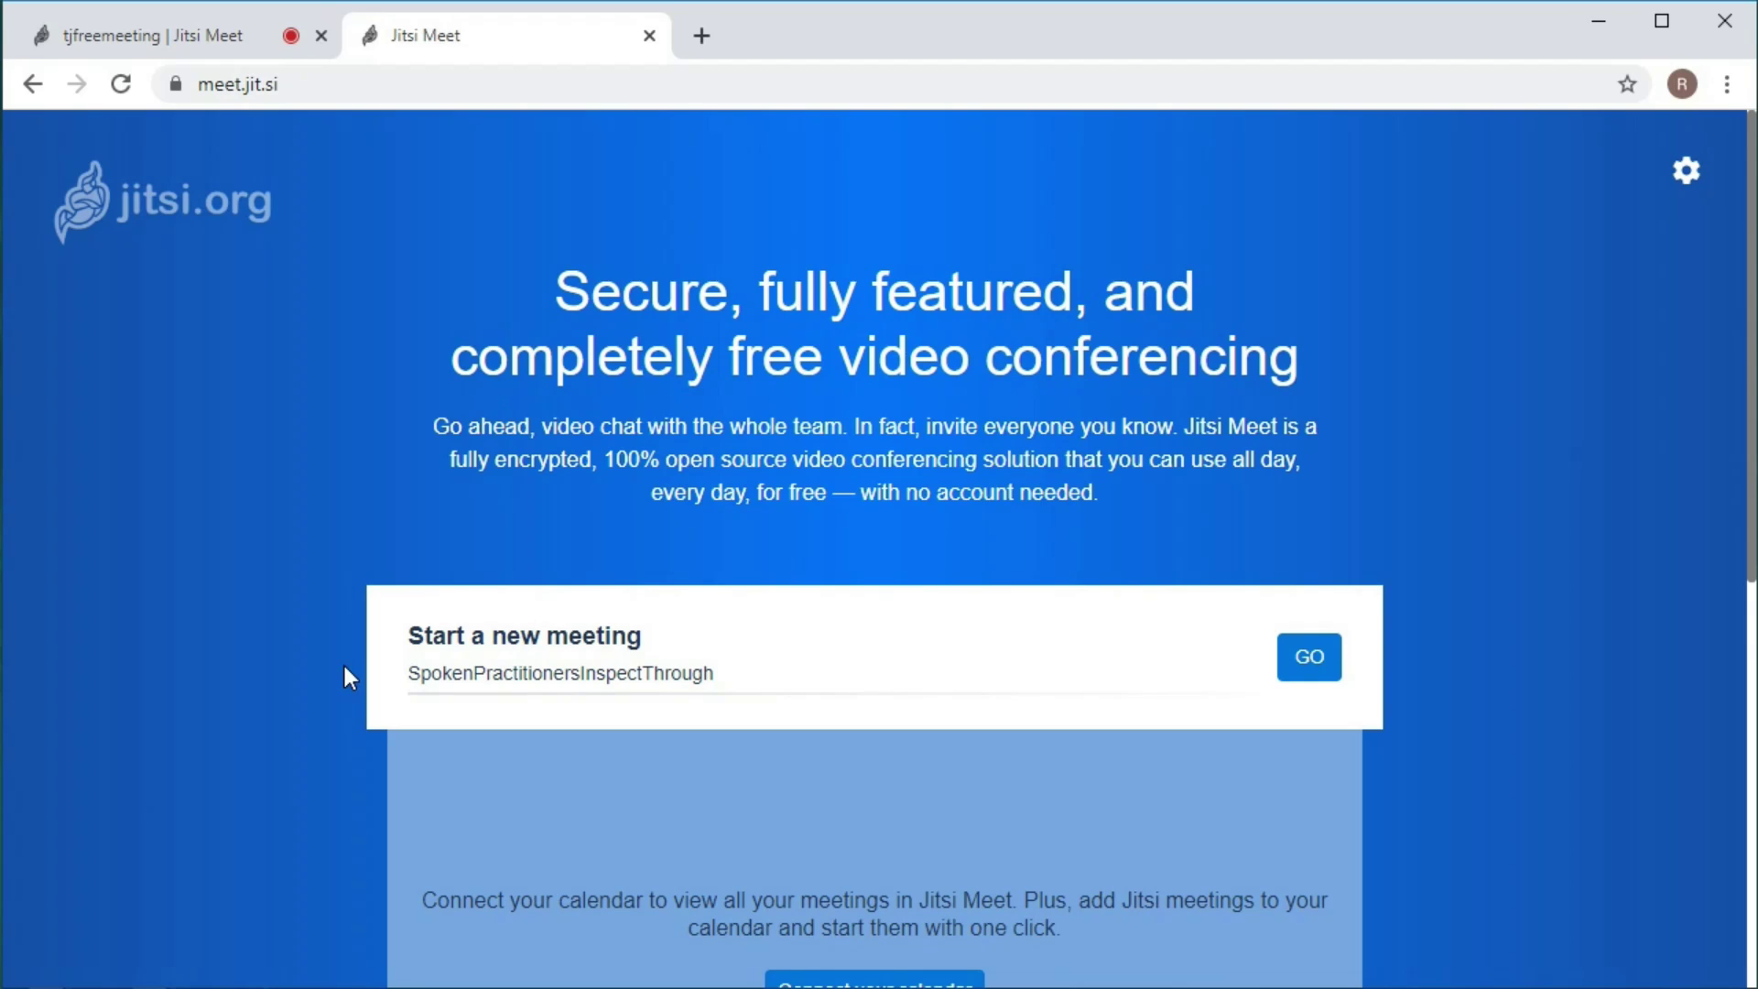
pyautogui.write('T')
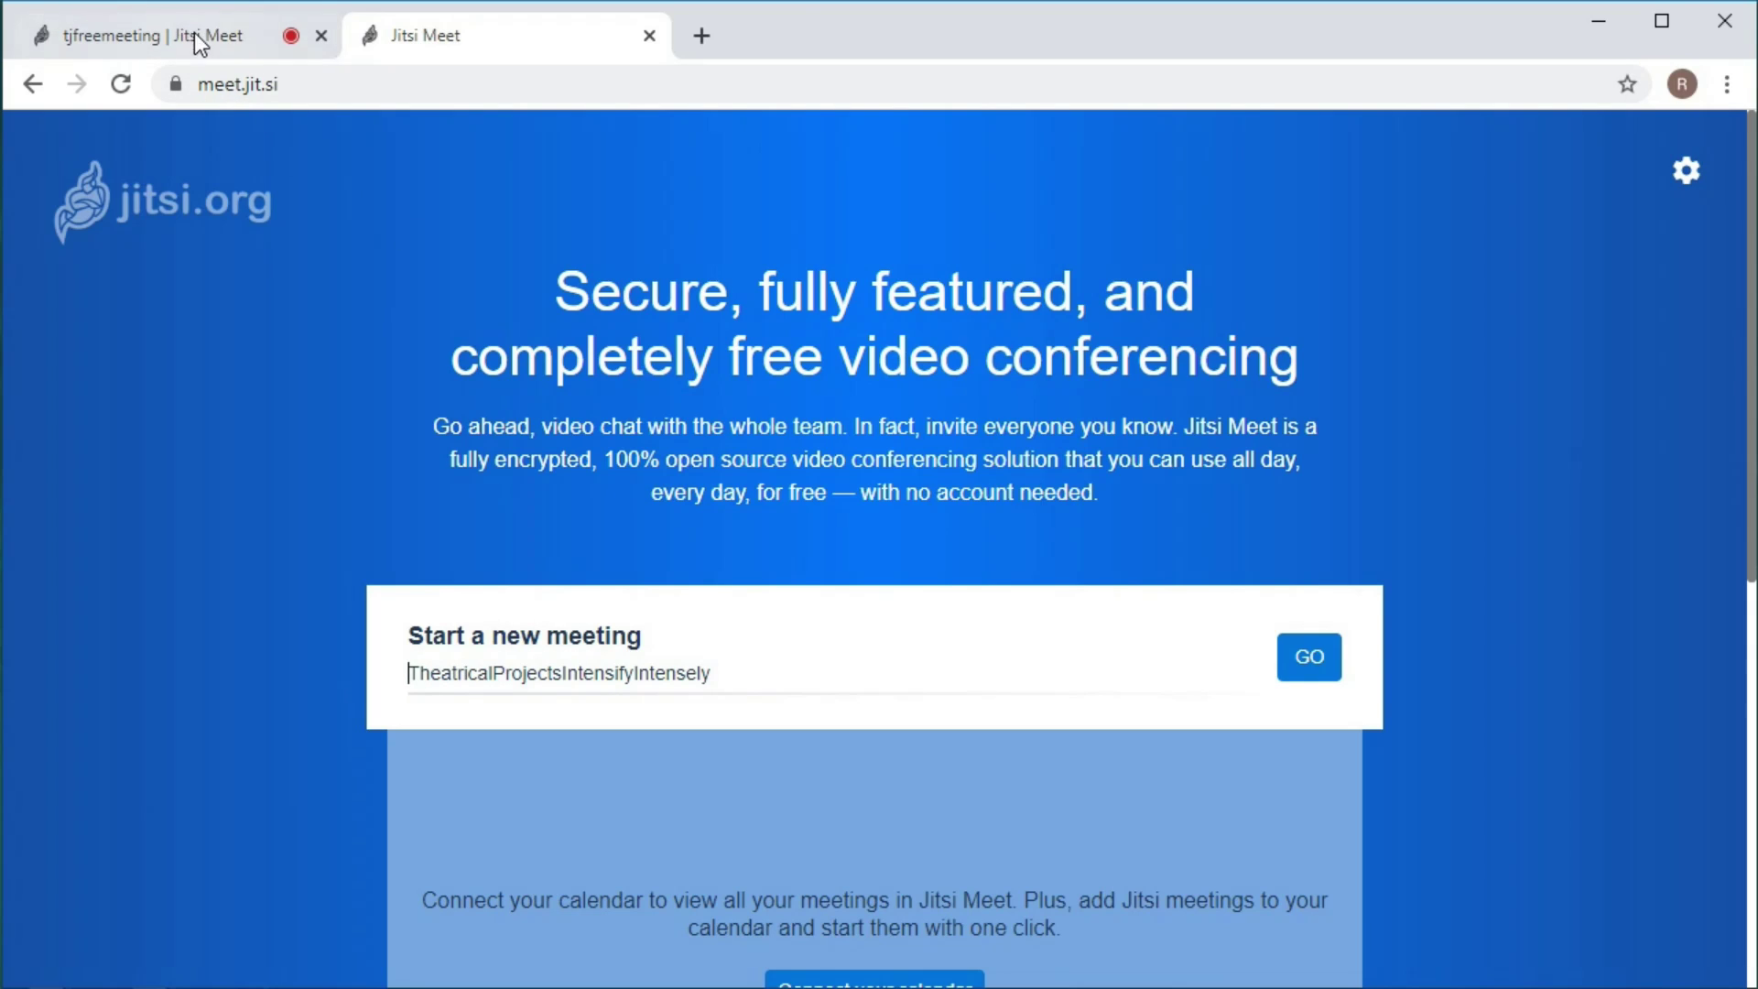
pyautogui.click(200, 41)
pyautogui.click(649, 36)
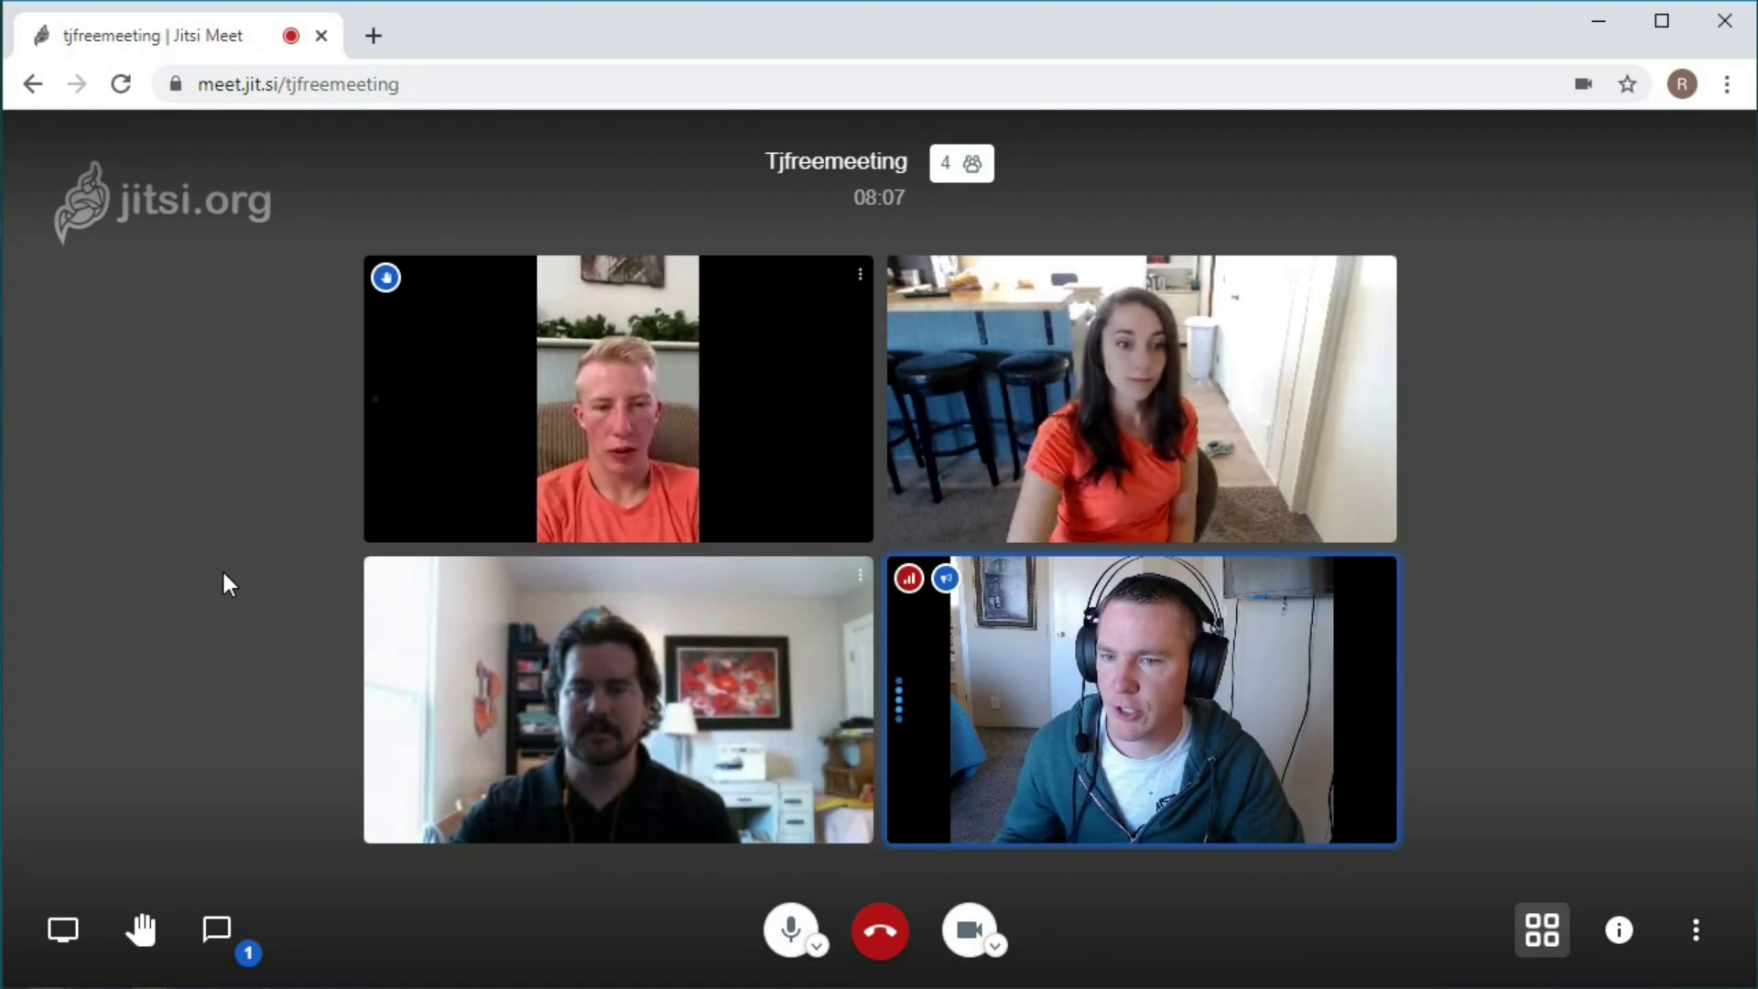
# Wait for the fourth participant to join and check a tile's connection stats.
pyautogui.moveTo(392, 295)
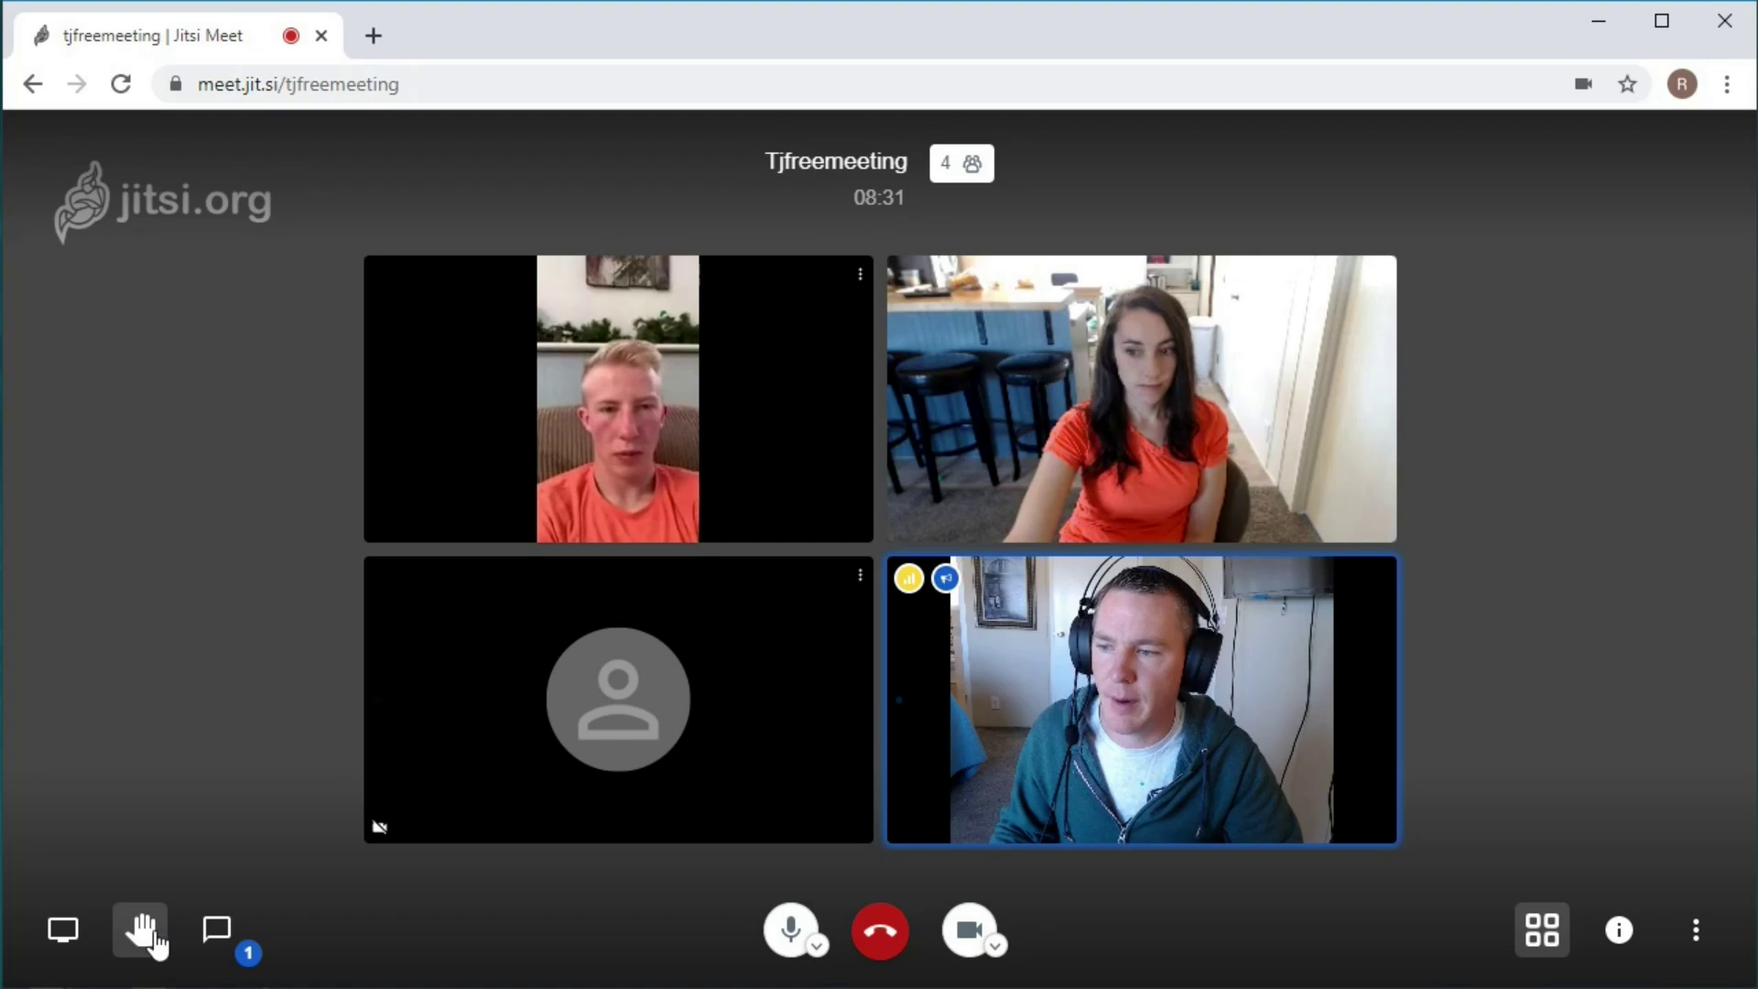
# Raise your hand and send 'hi' in the meeting chat, then close the chat.
pyautogui.click(146, 934)
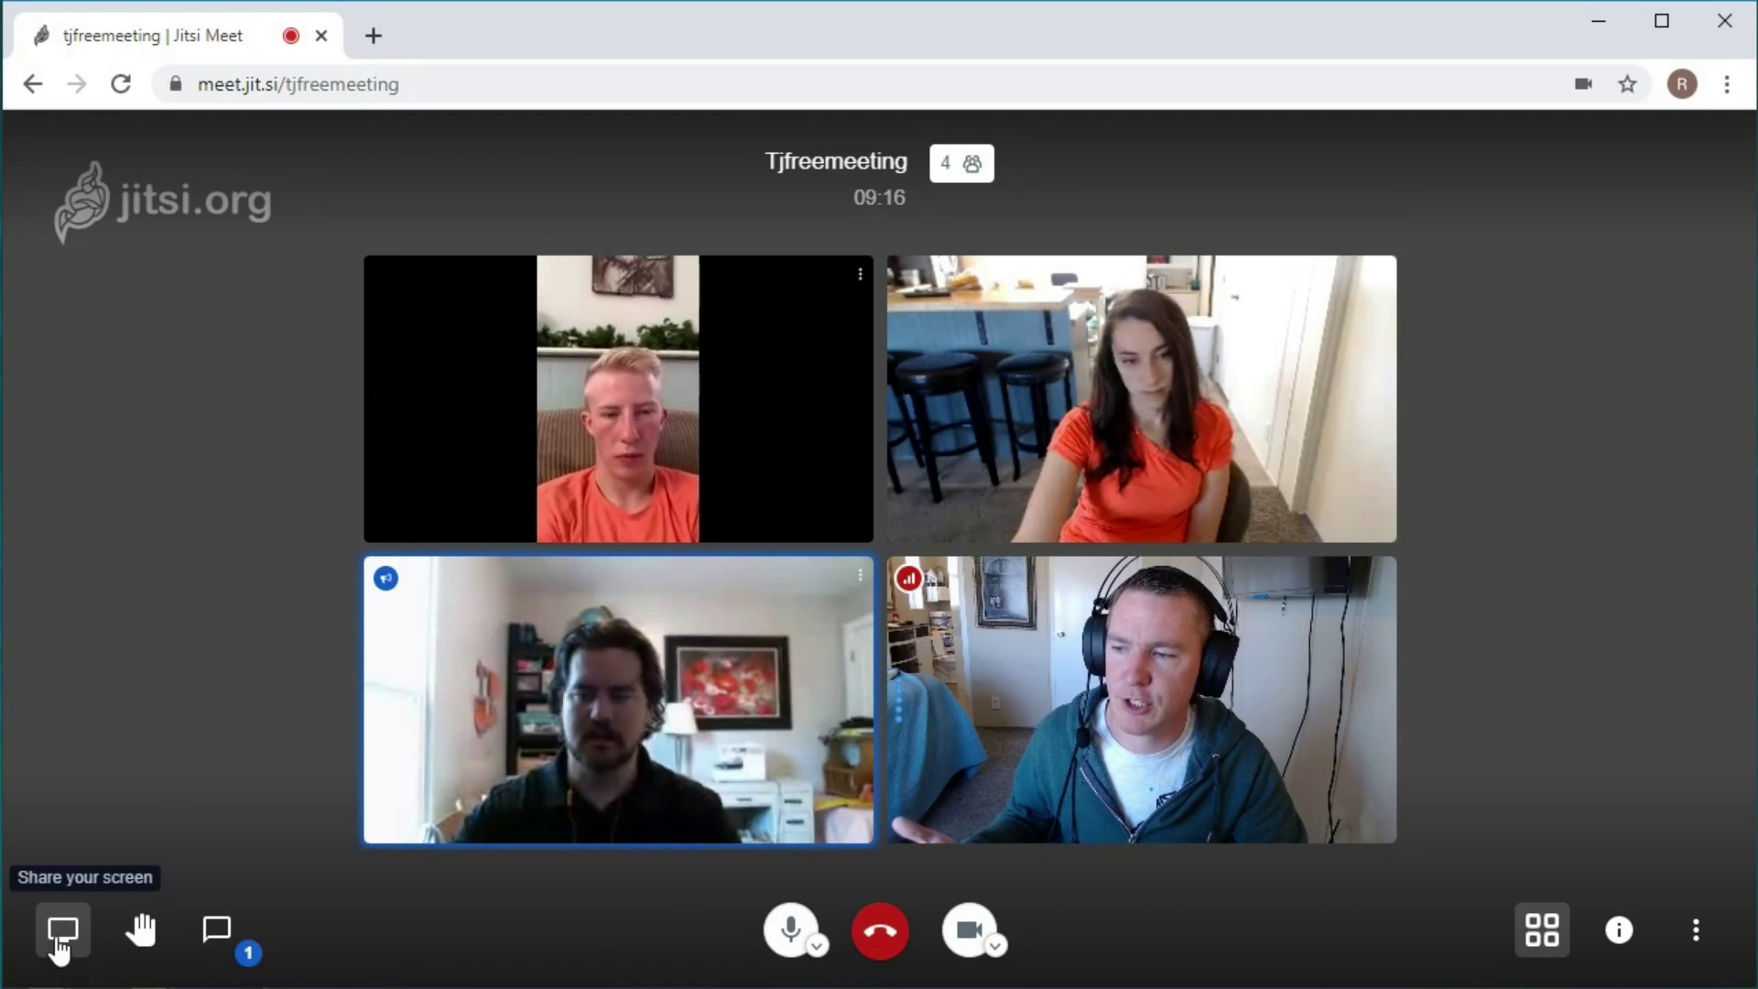
pyautogui.click(216, 930)
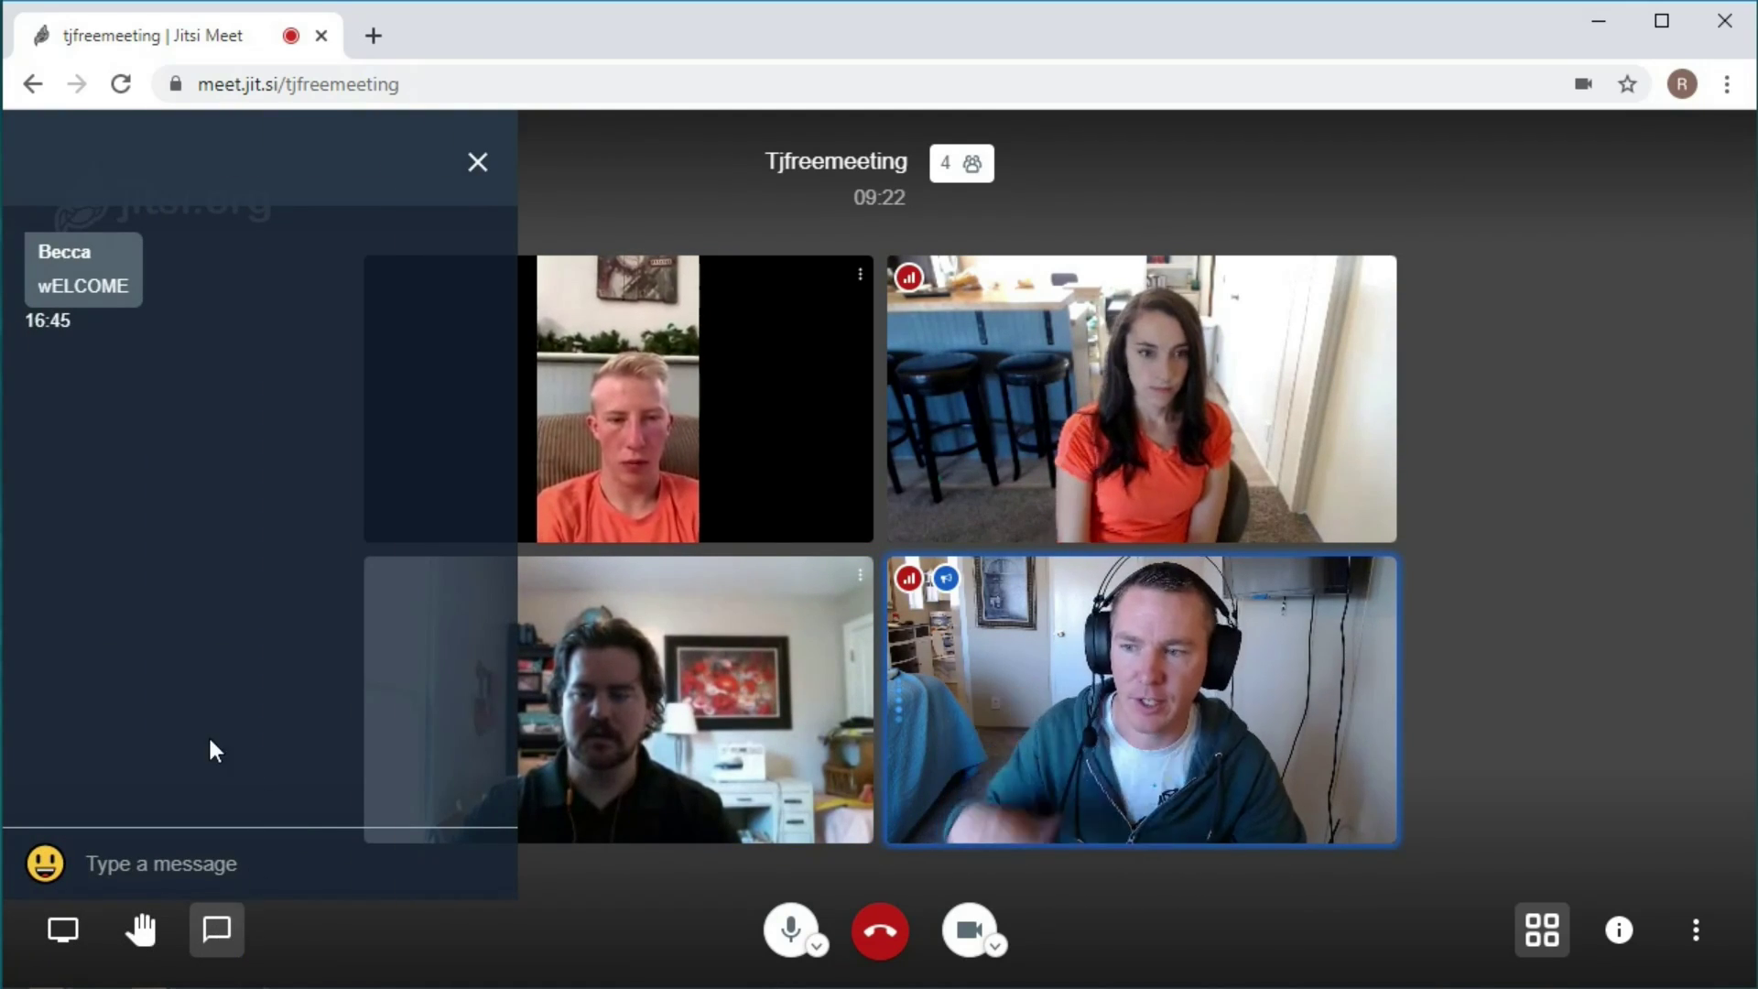
pyautogui.click(156, 865)
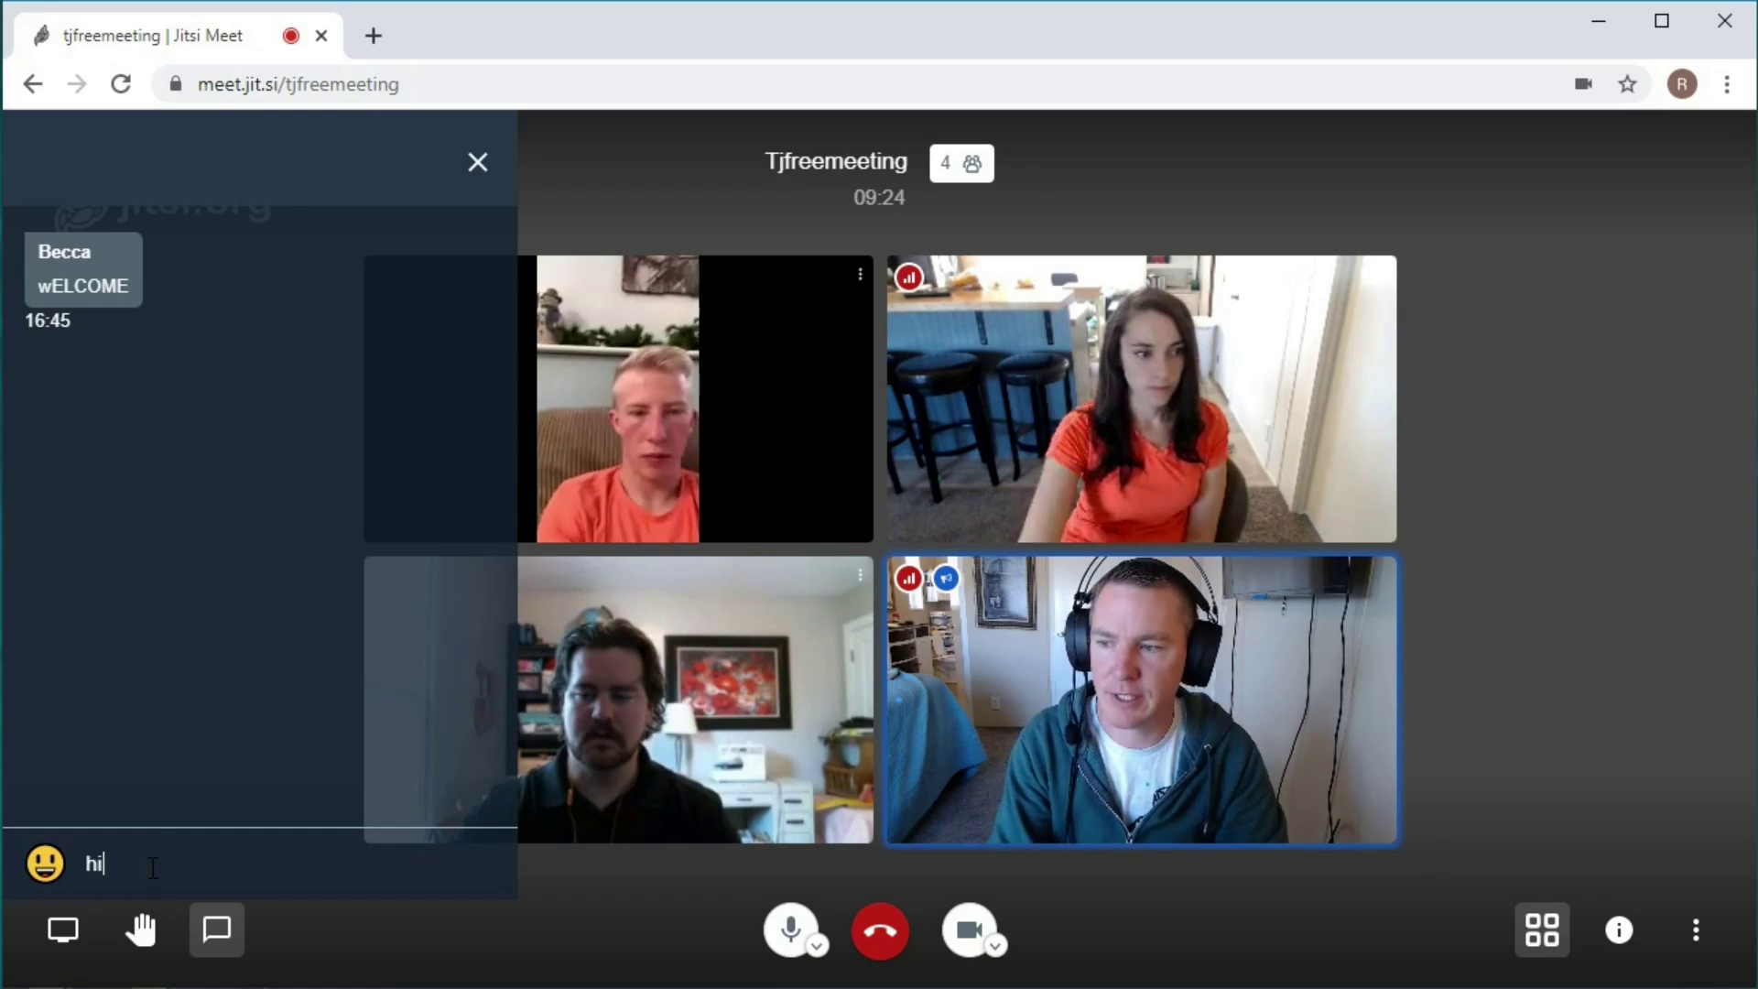
pyautogui.press('Return')
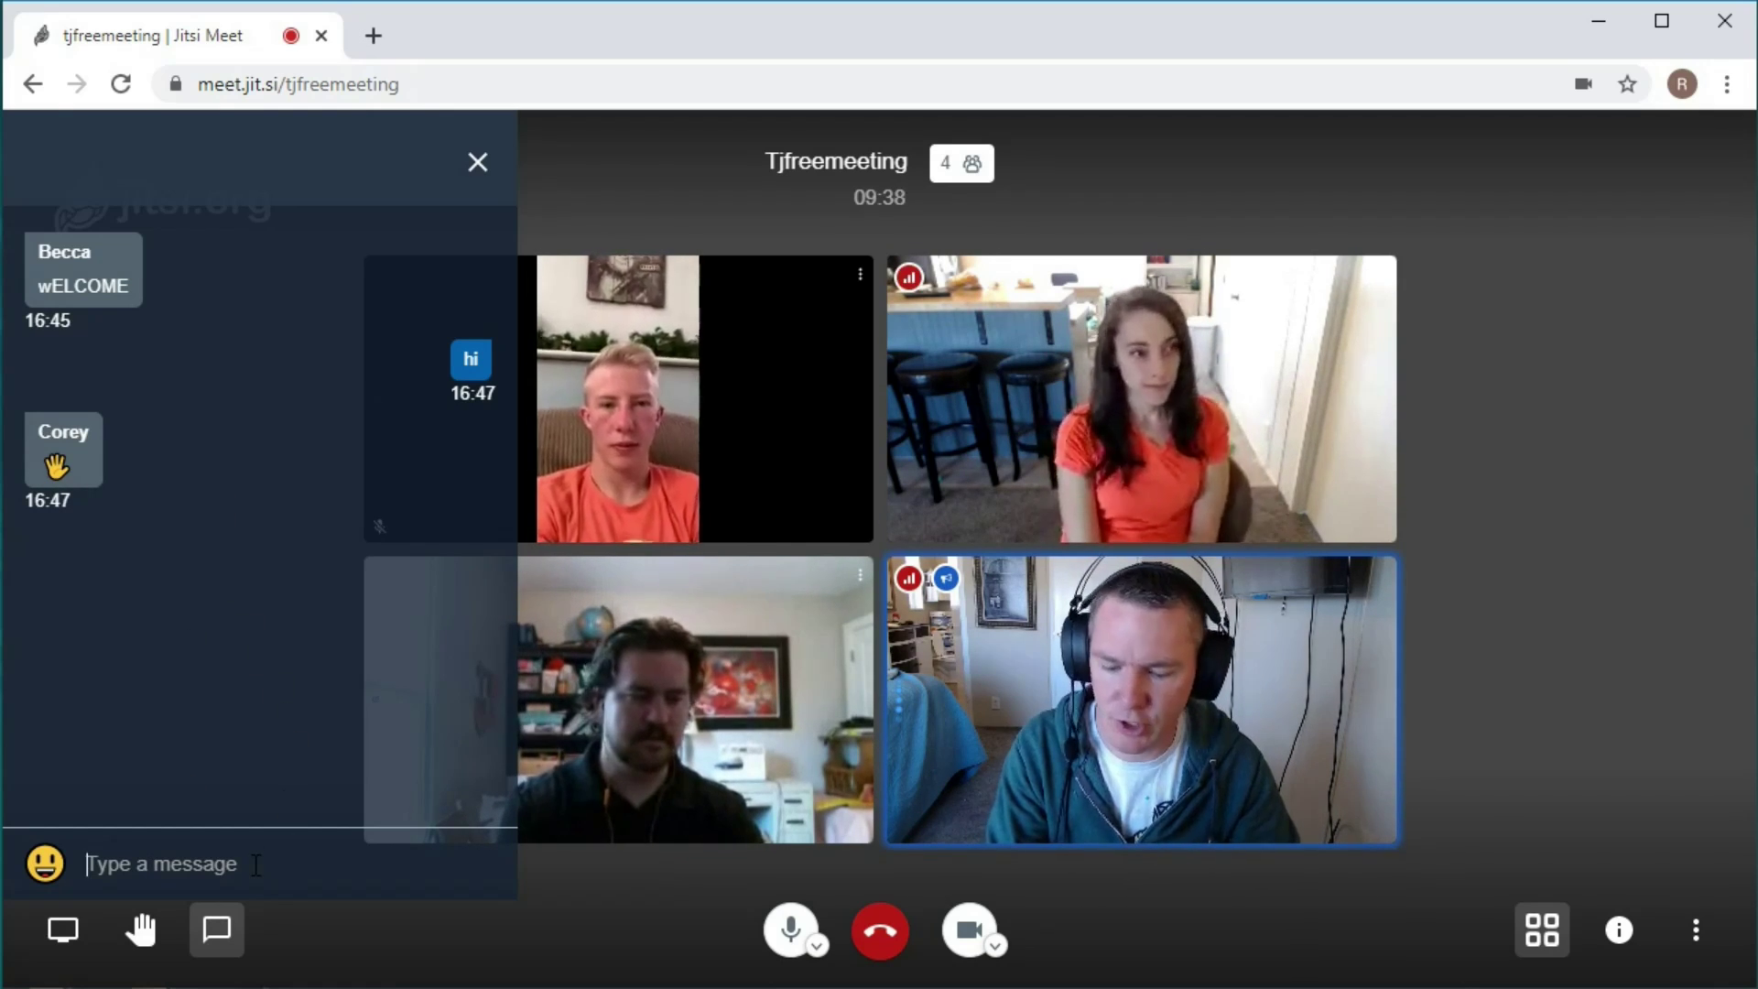
pyautogui.click(217, 929)
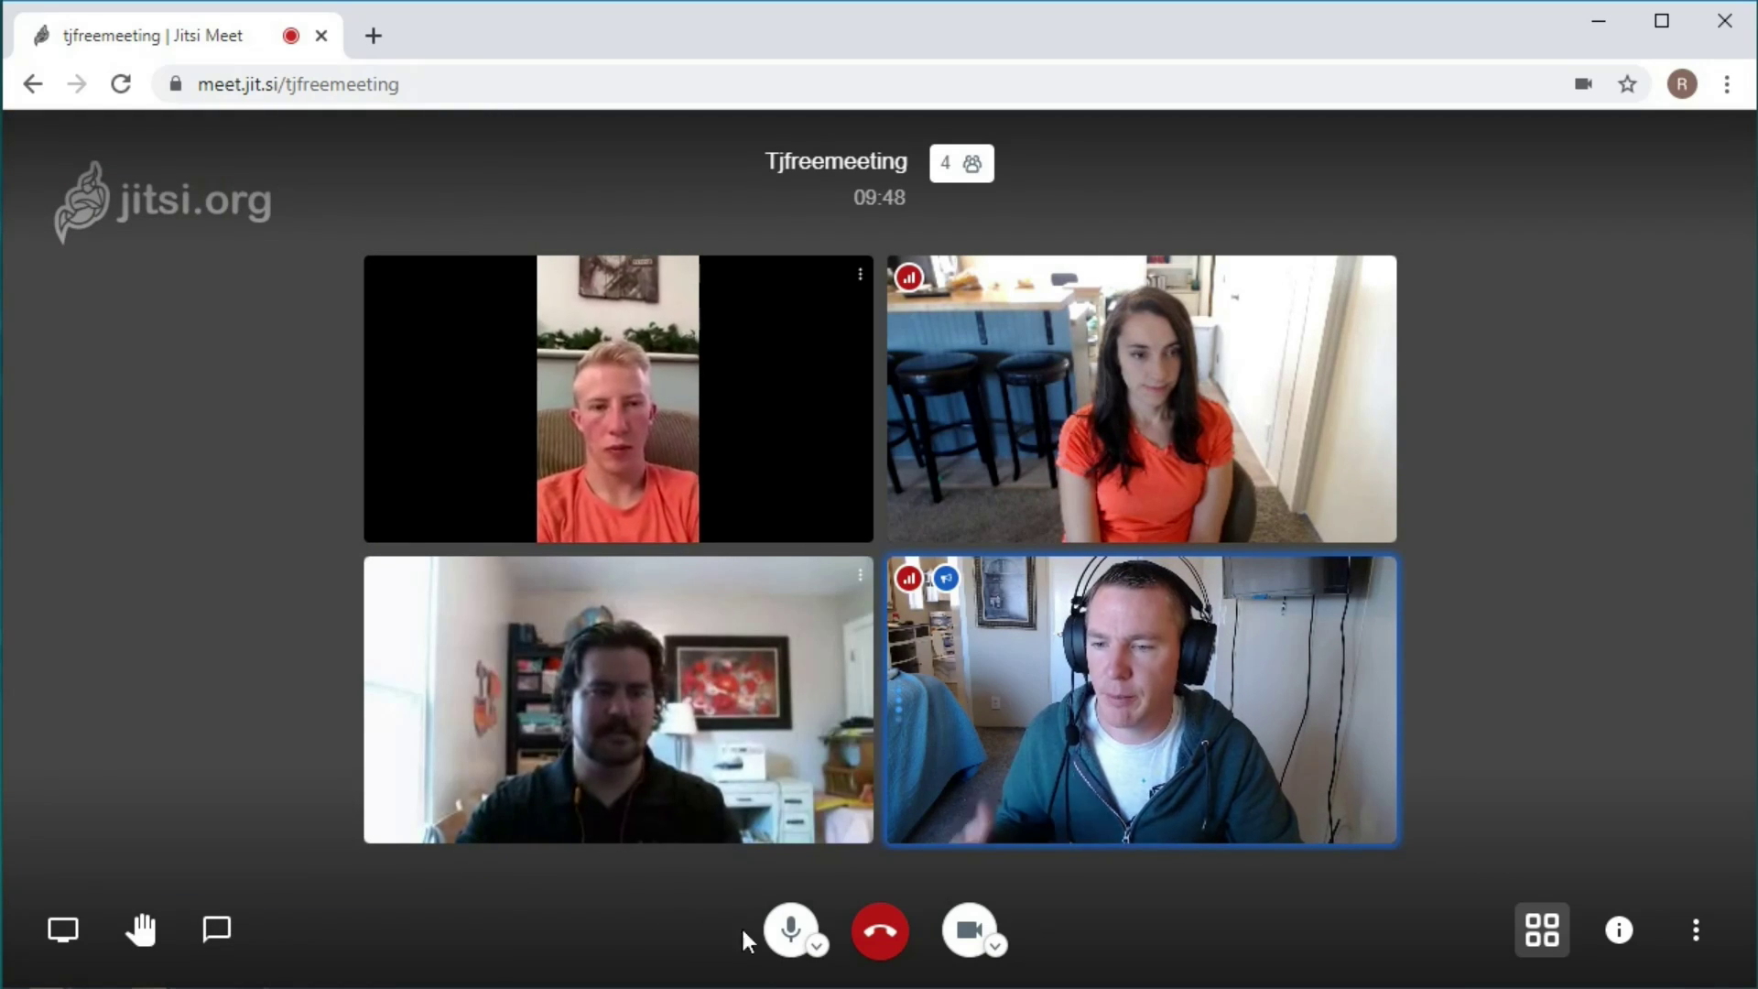
# Mute and unmute the microphone, then turn your camera off.
pyautogui.click(789, 950)
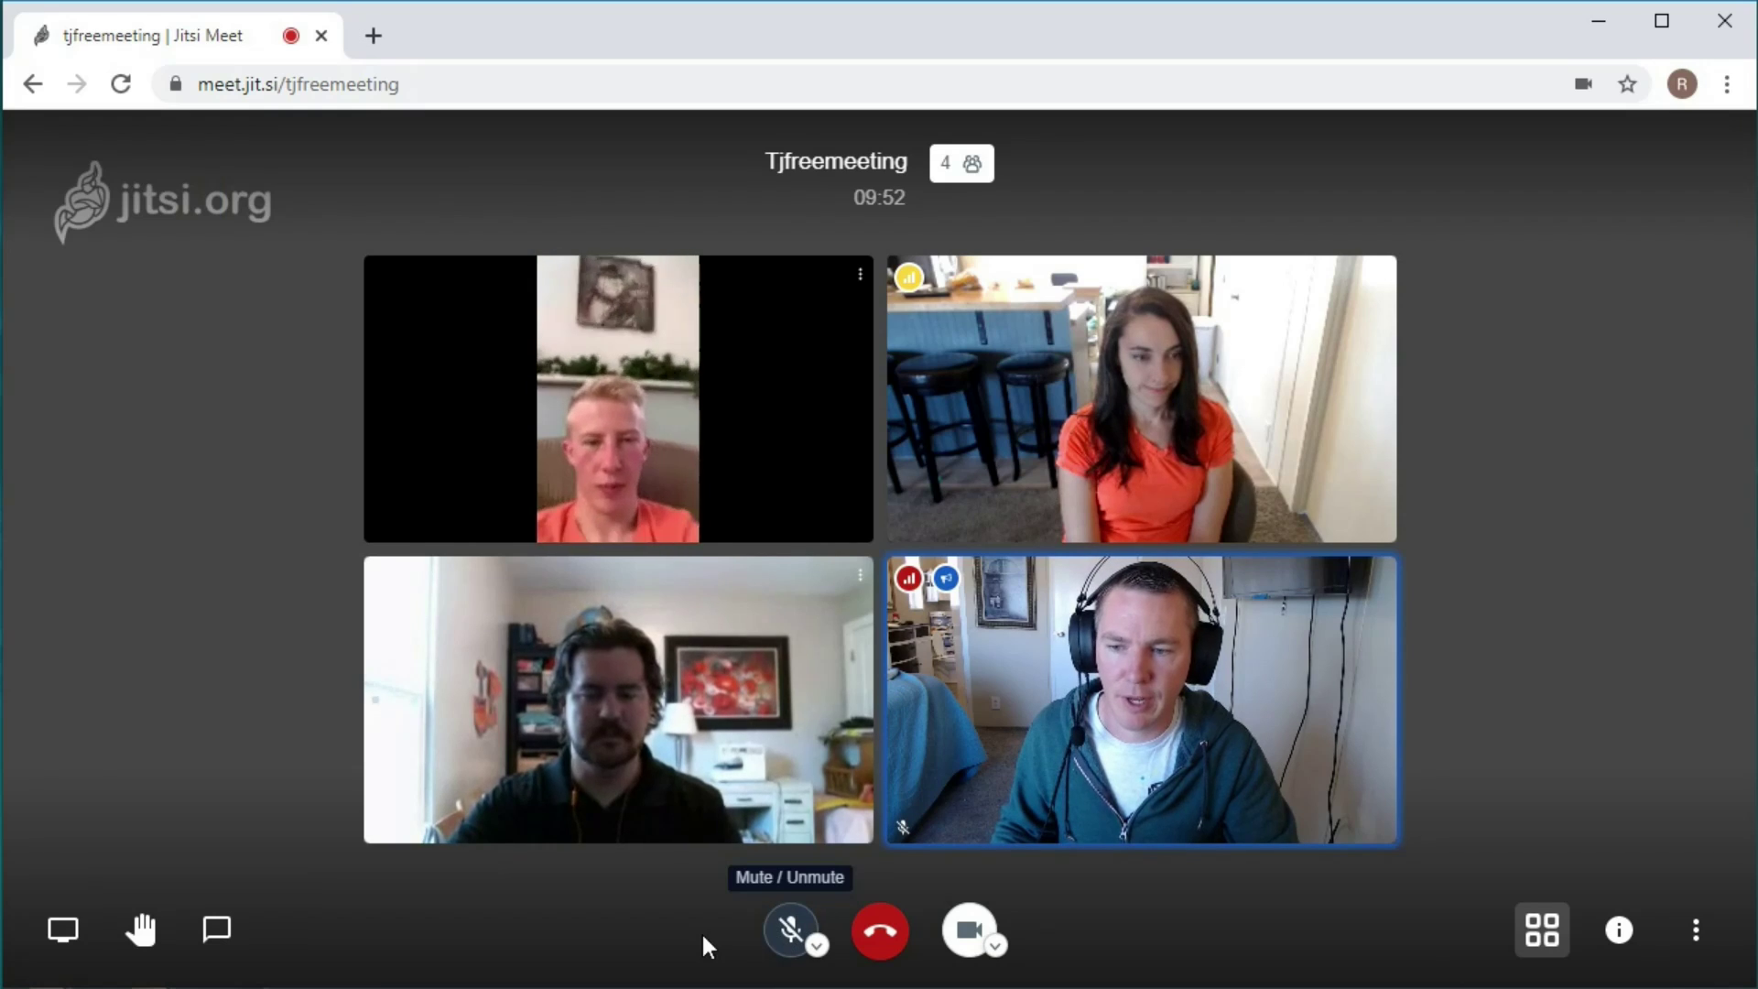
pyautogui.click(789, 939)
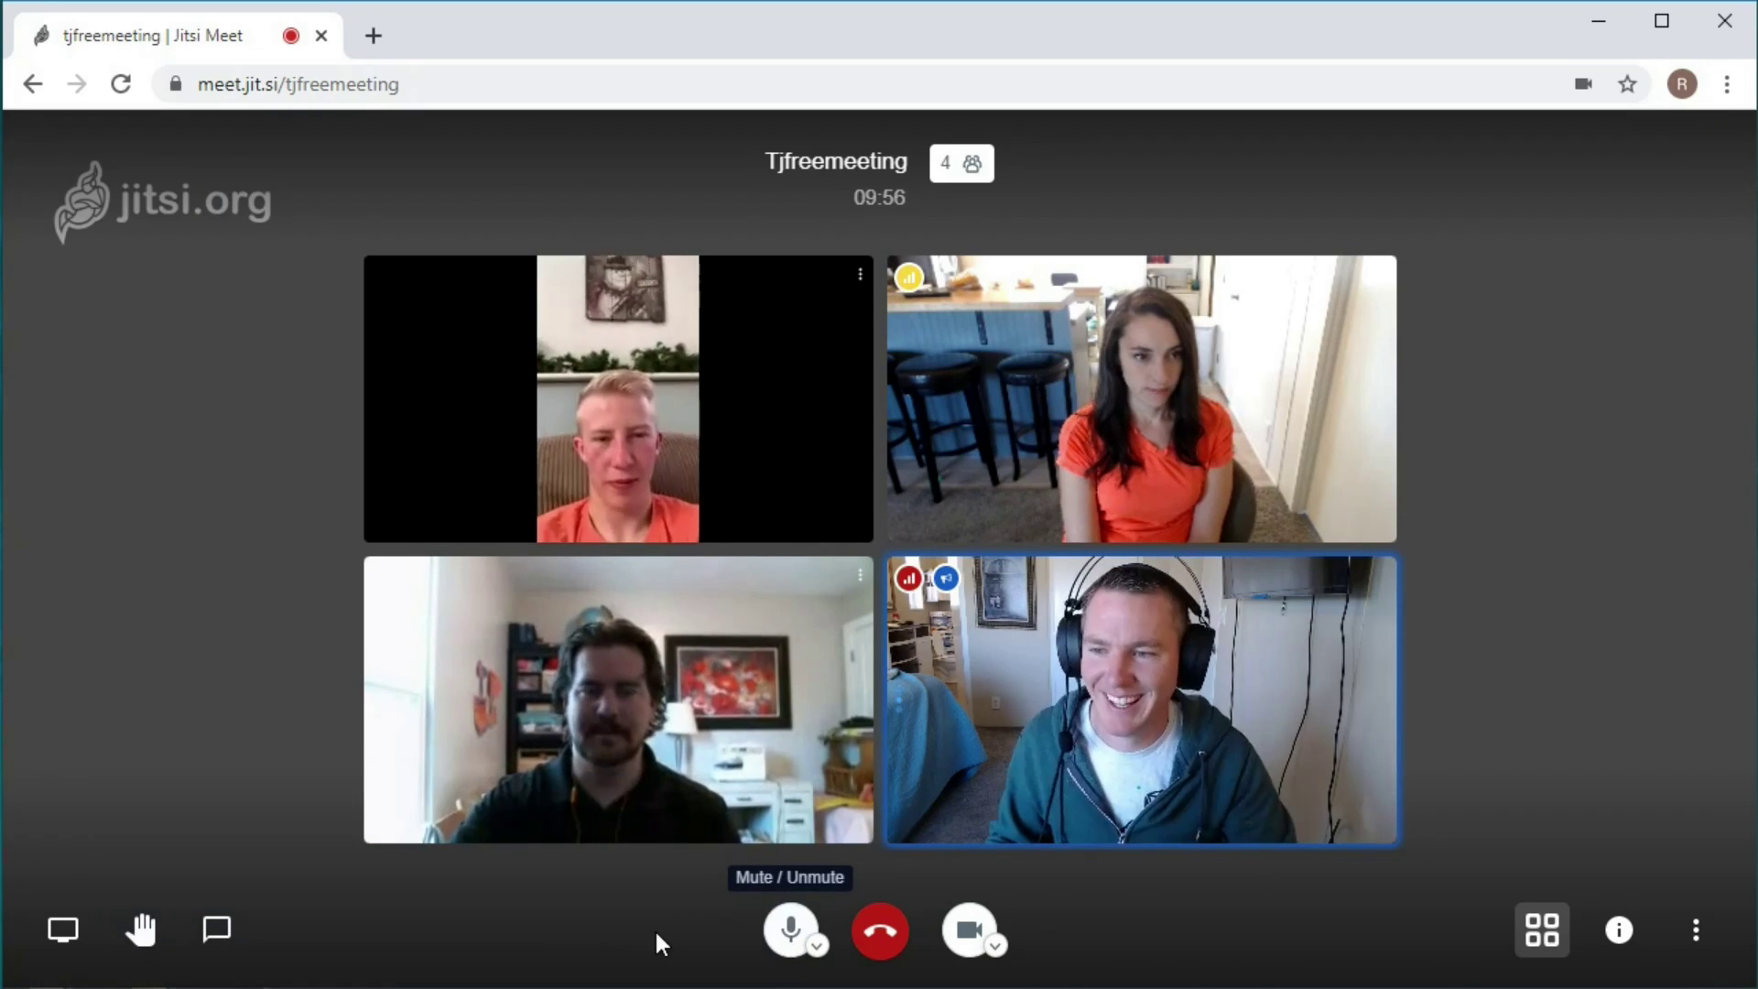
pyautogui.click(957, 943)
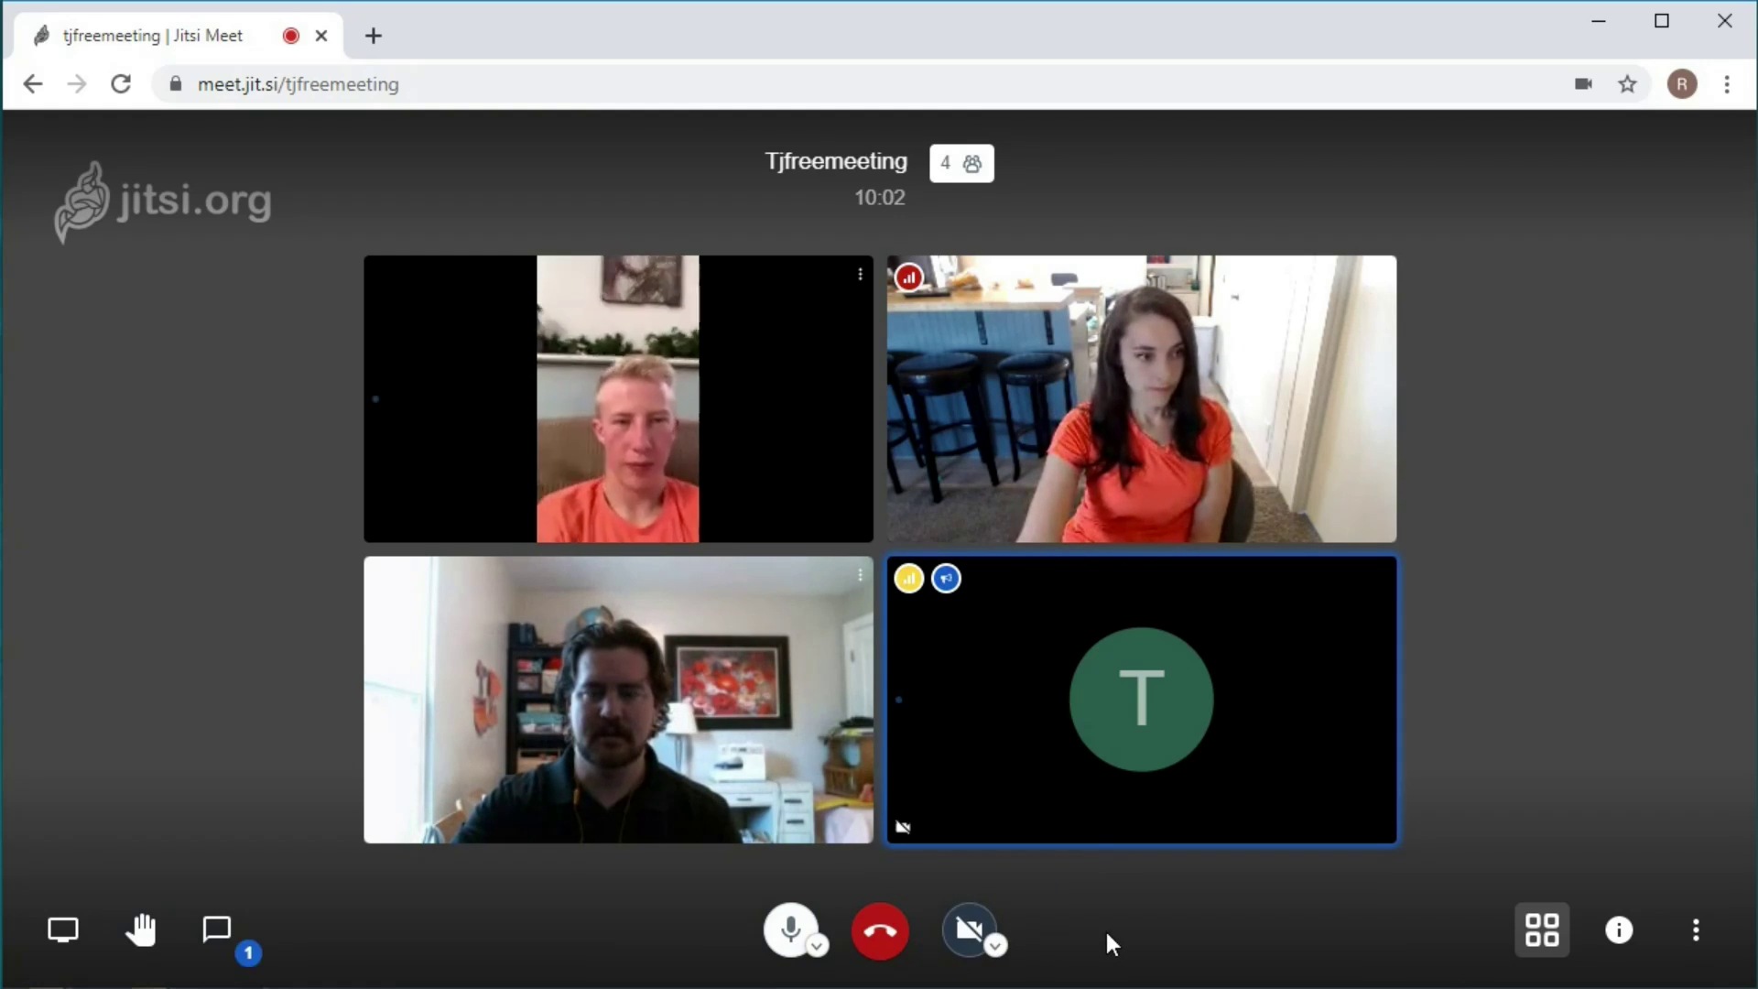
# Read the connection stats on three participant tiles, then turn your camera back on.
pyautogui.moveTo(910, 287)
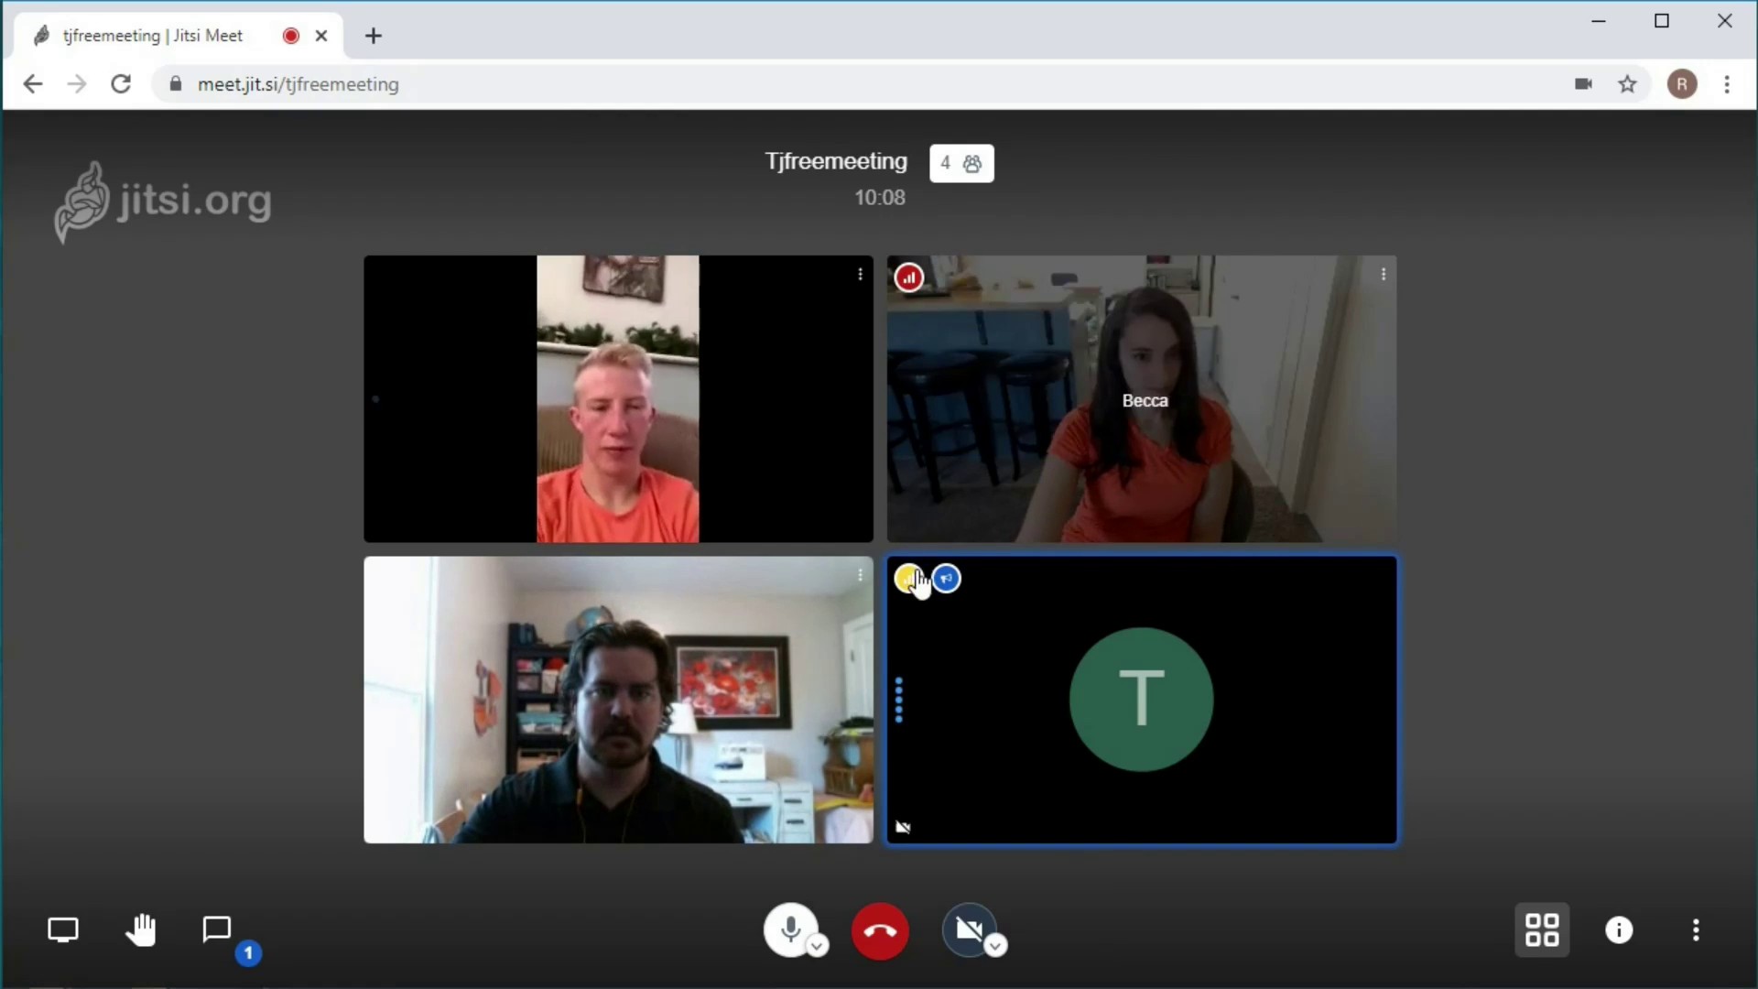
pyautogui.moveTo(914, 589)
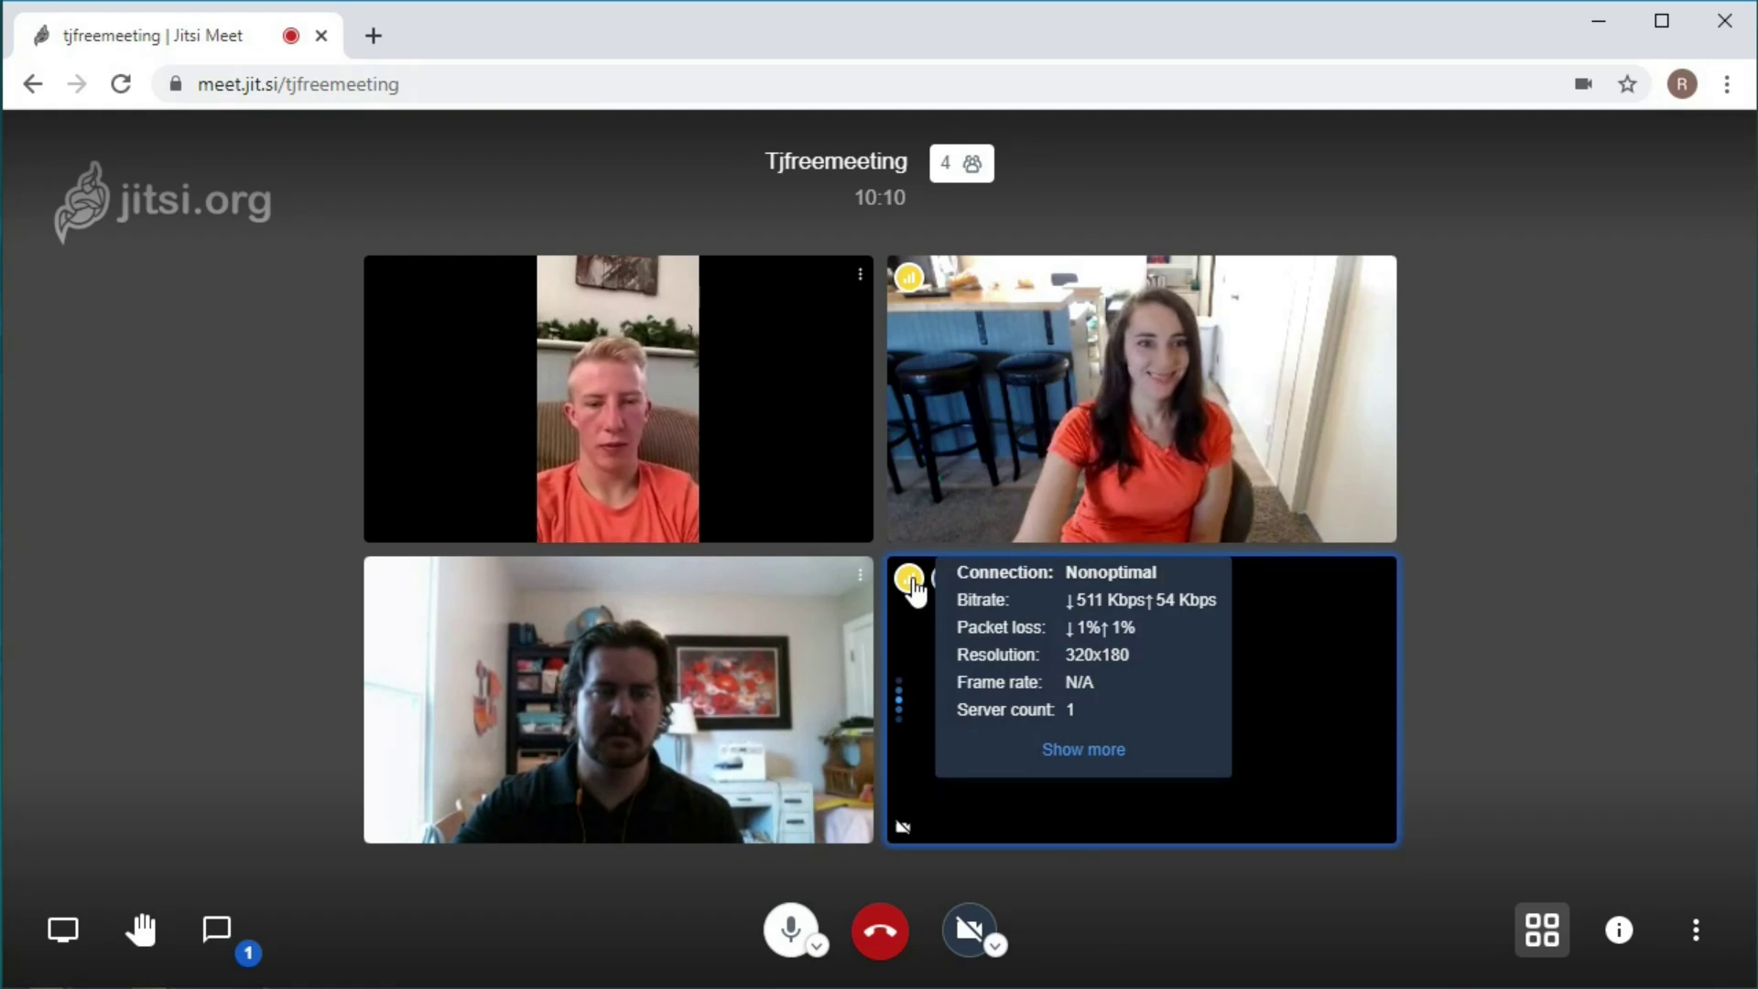
pyautogui.moveTo(394, 586)
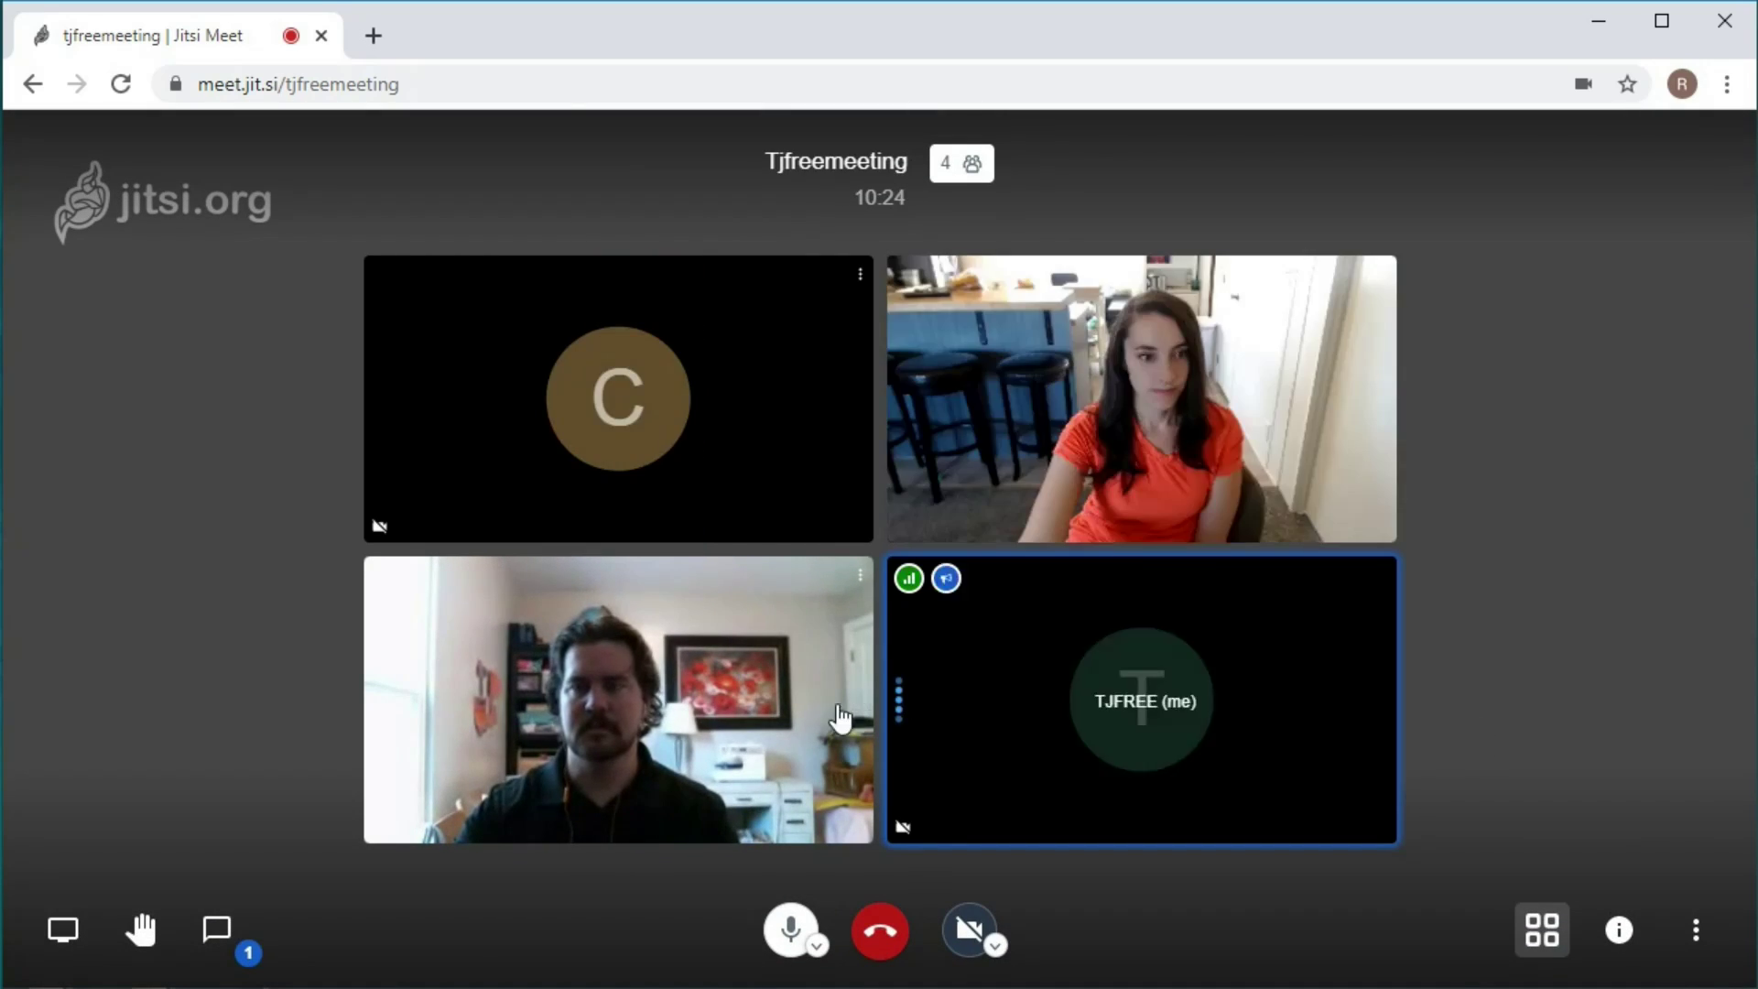
pyautogui.click(969, 943)
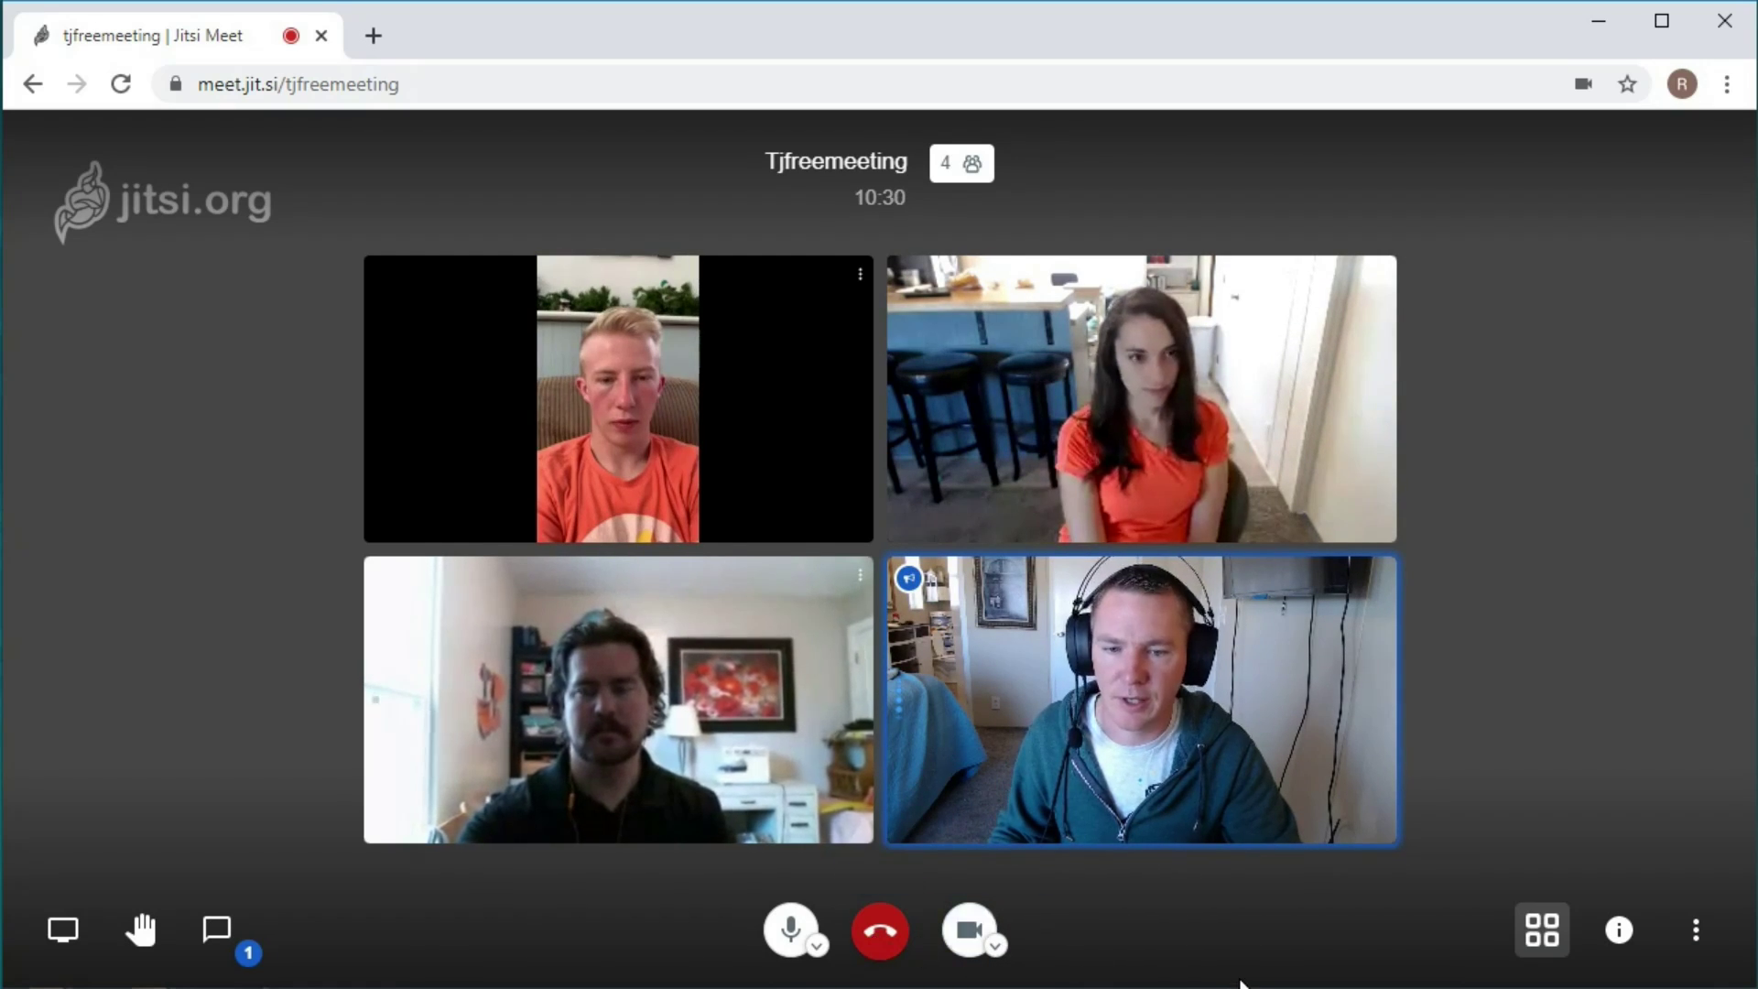
# Add a meeting password from the share details, then close the share panel.
pyautogui.click(1621, 930)
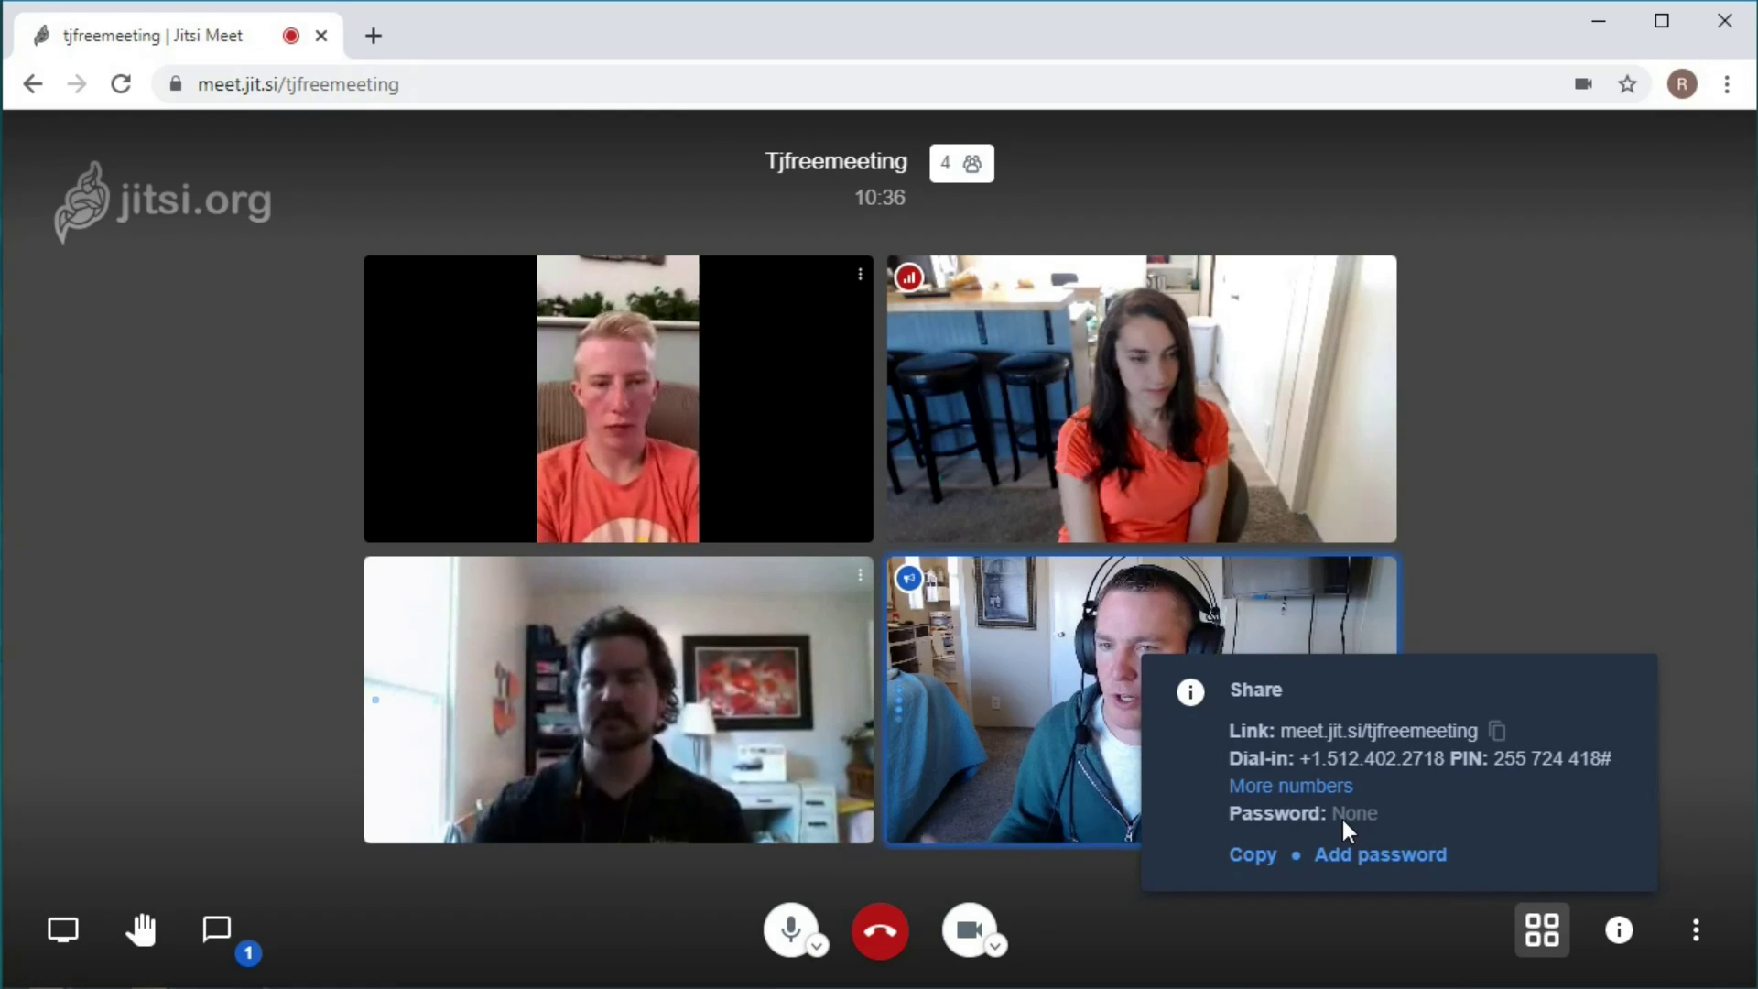
pyautogui.click(1380, 861)
pyautogui.write('1234')
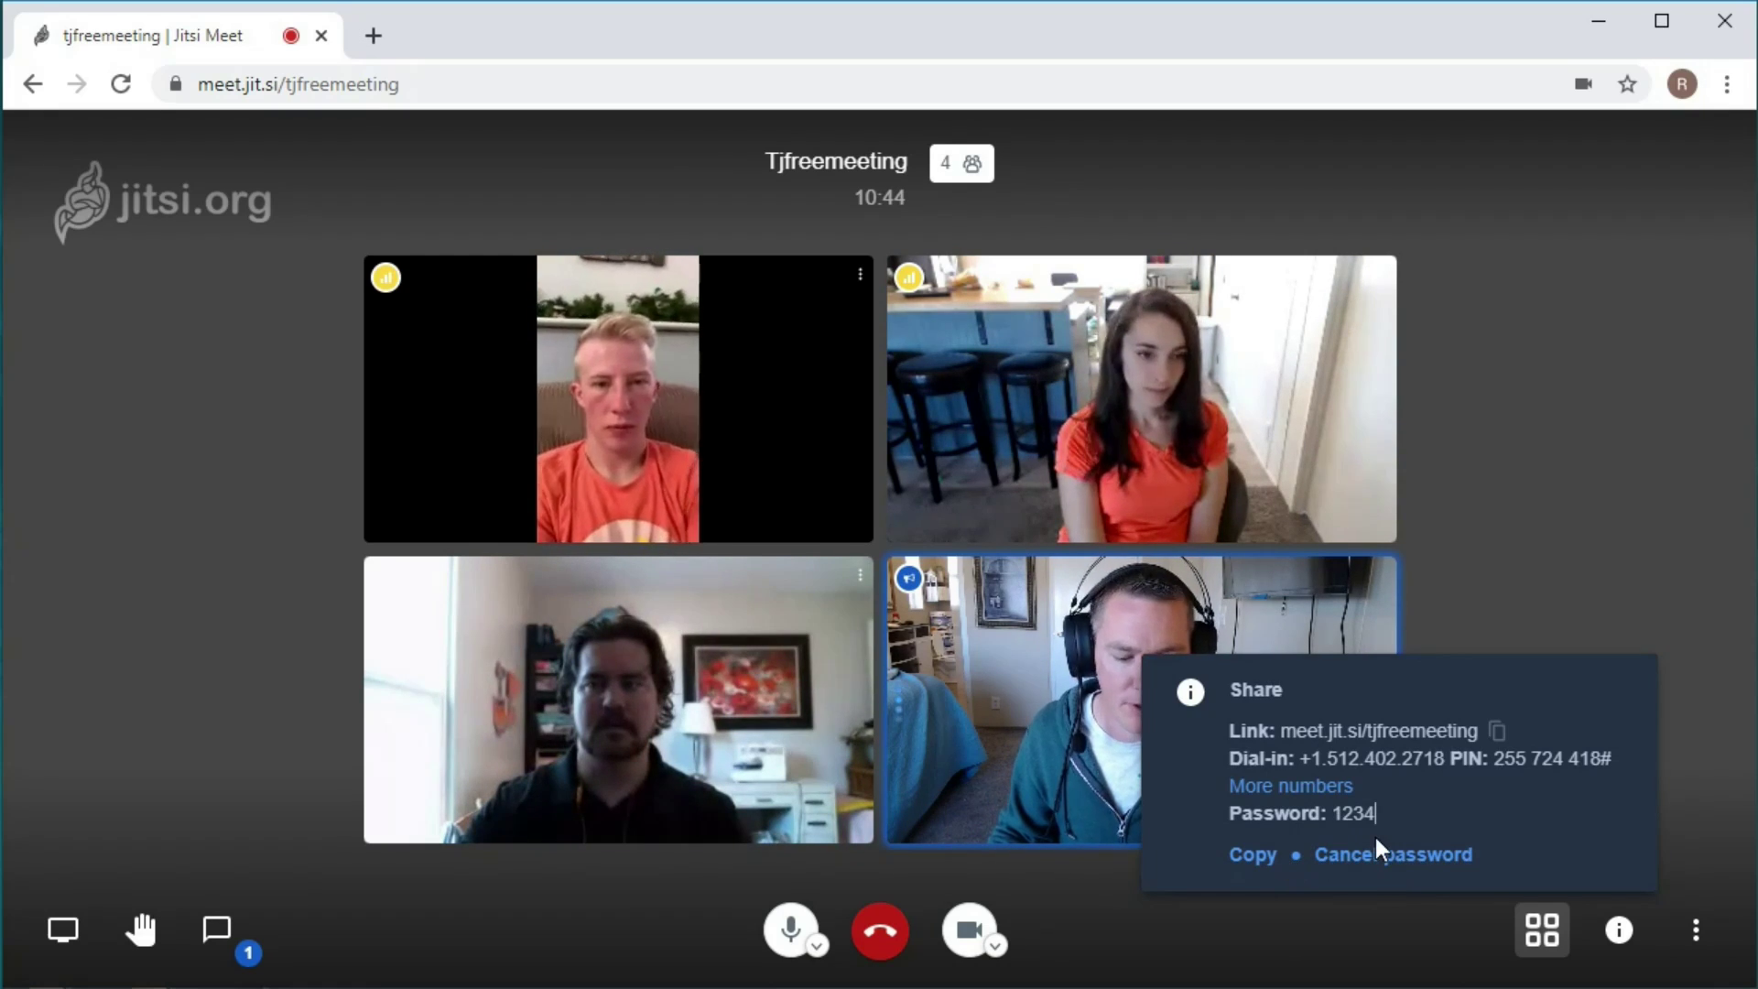
pyautogui.press('Return')
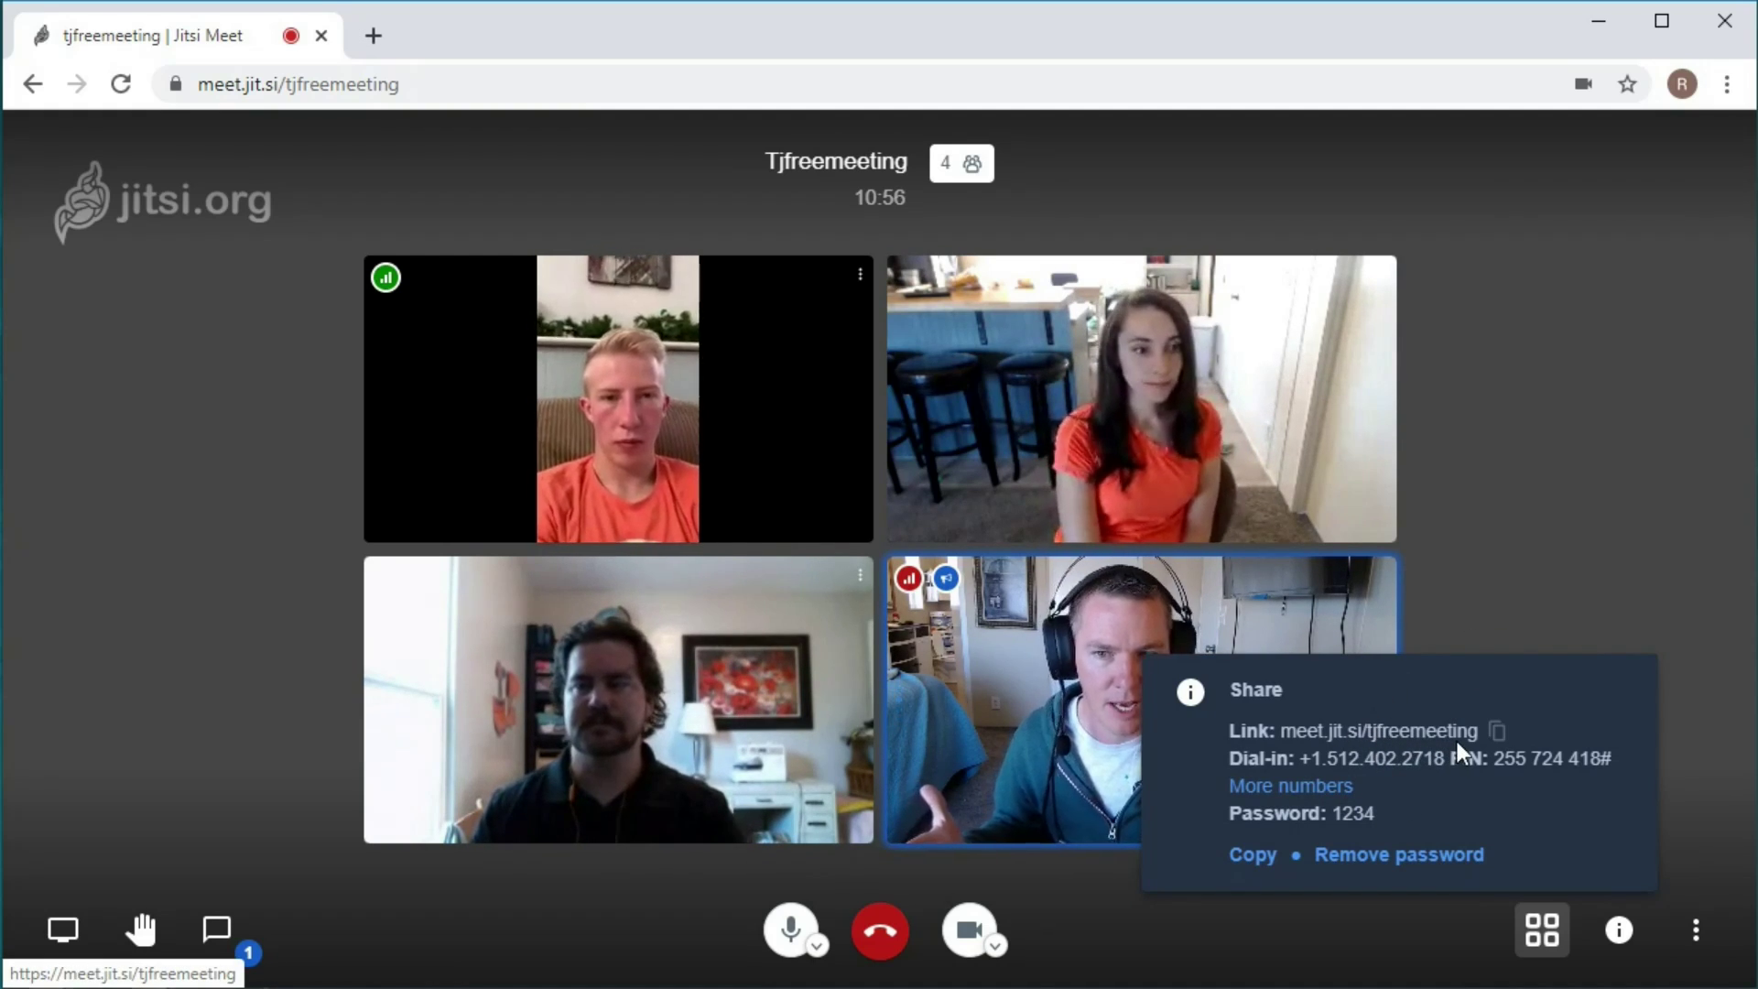
pyautogui.click(1537, 617)
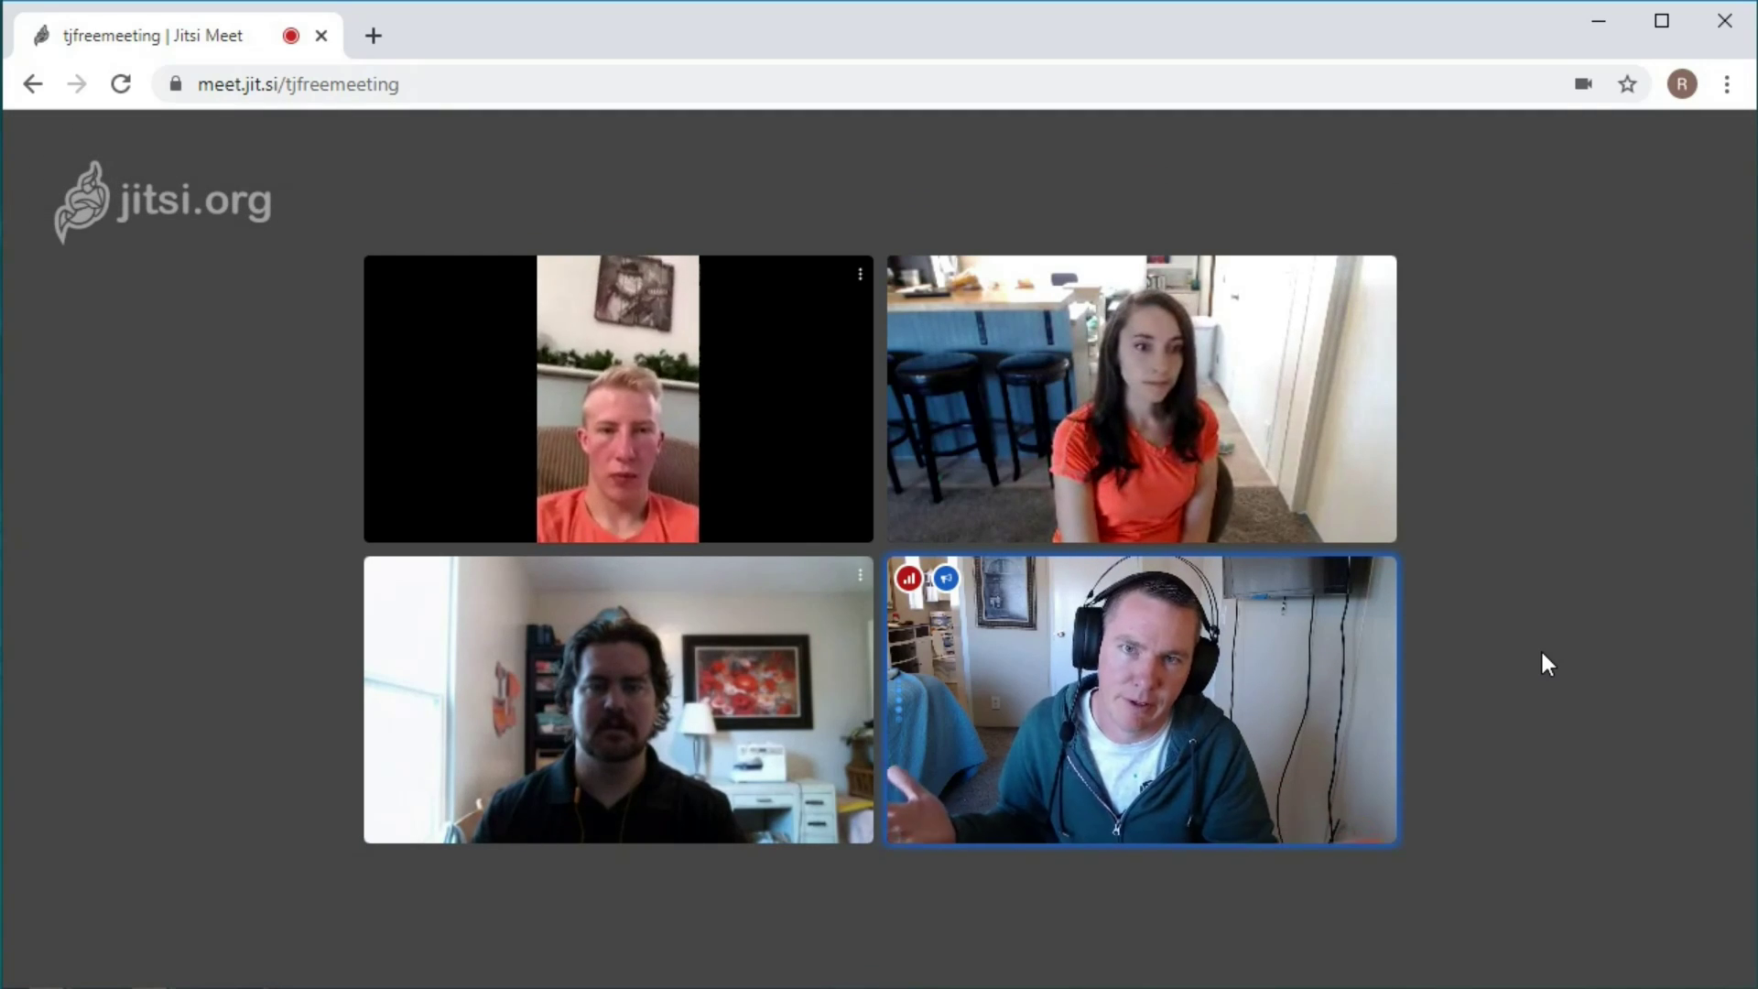
pyautogui.moveTo(1529, 925)
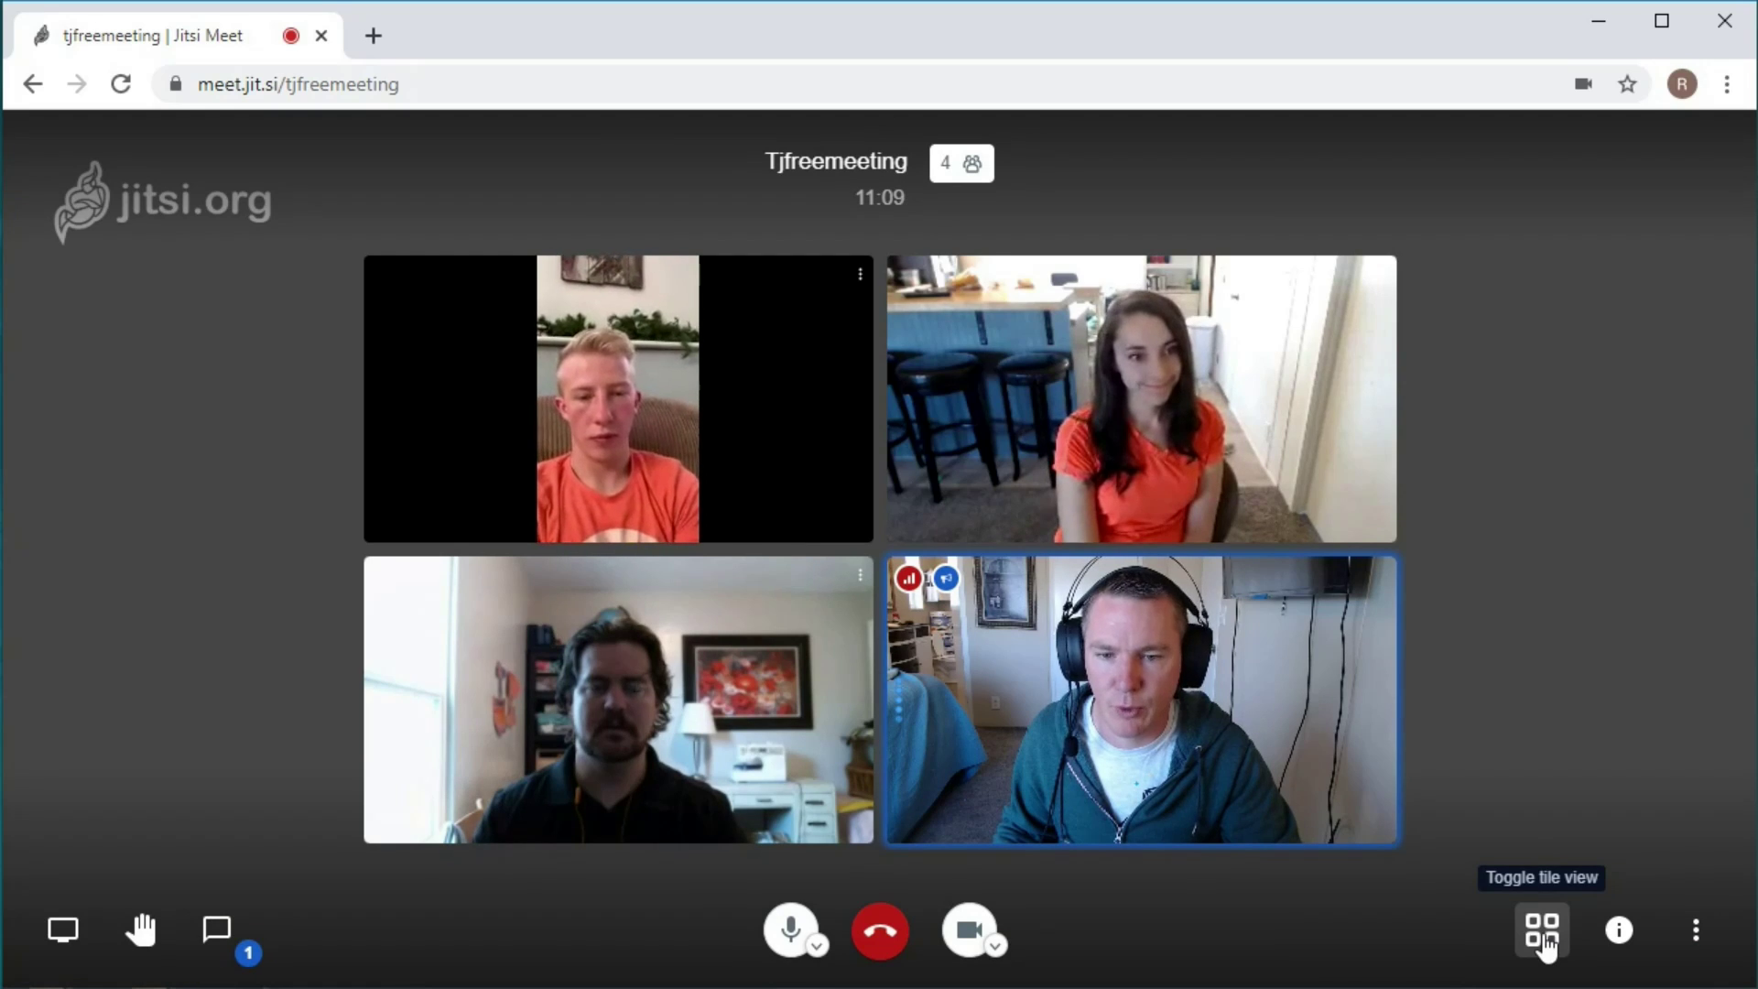
pyautogui.click(1543, 938)
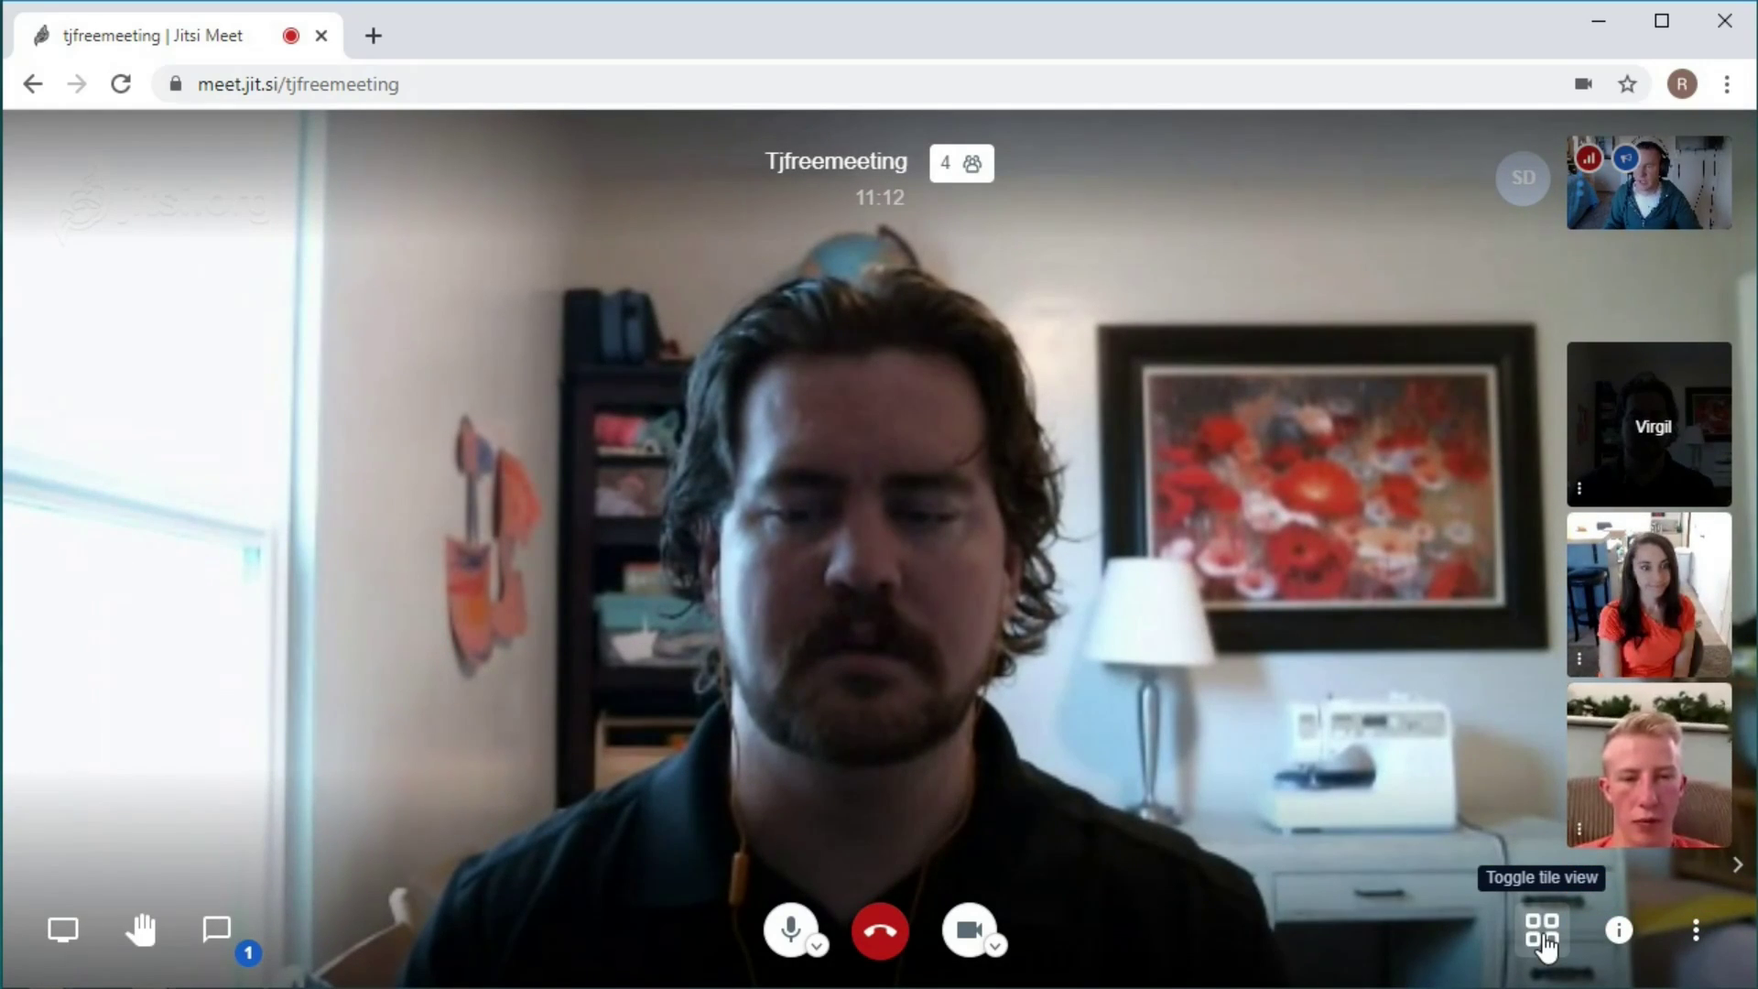
pyautogui.click(1617, 624)
pyautogui.click(1655, 794)
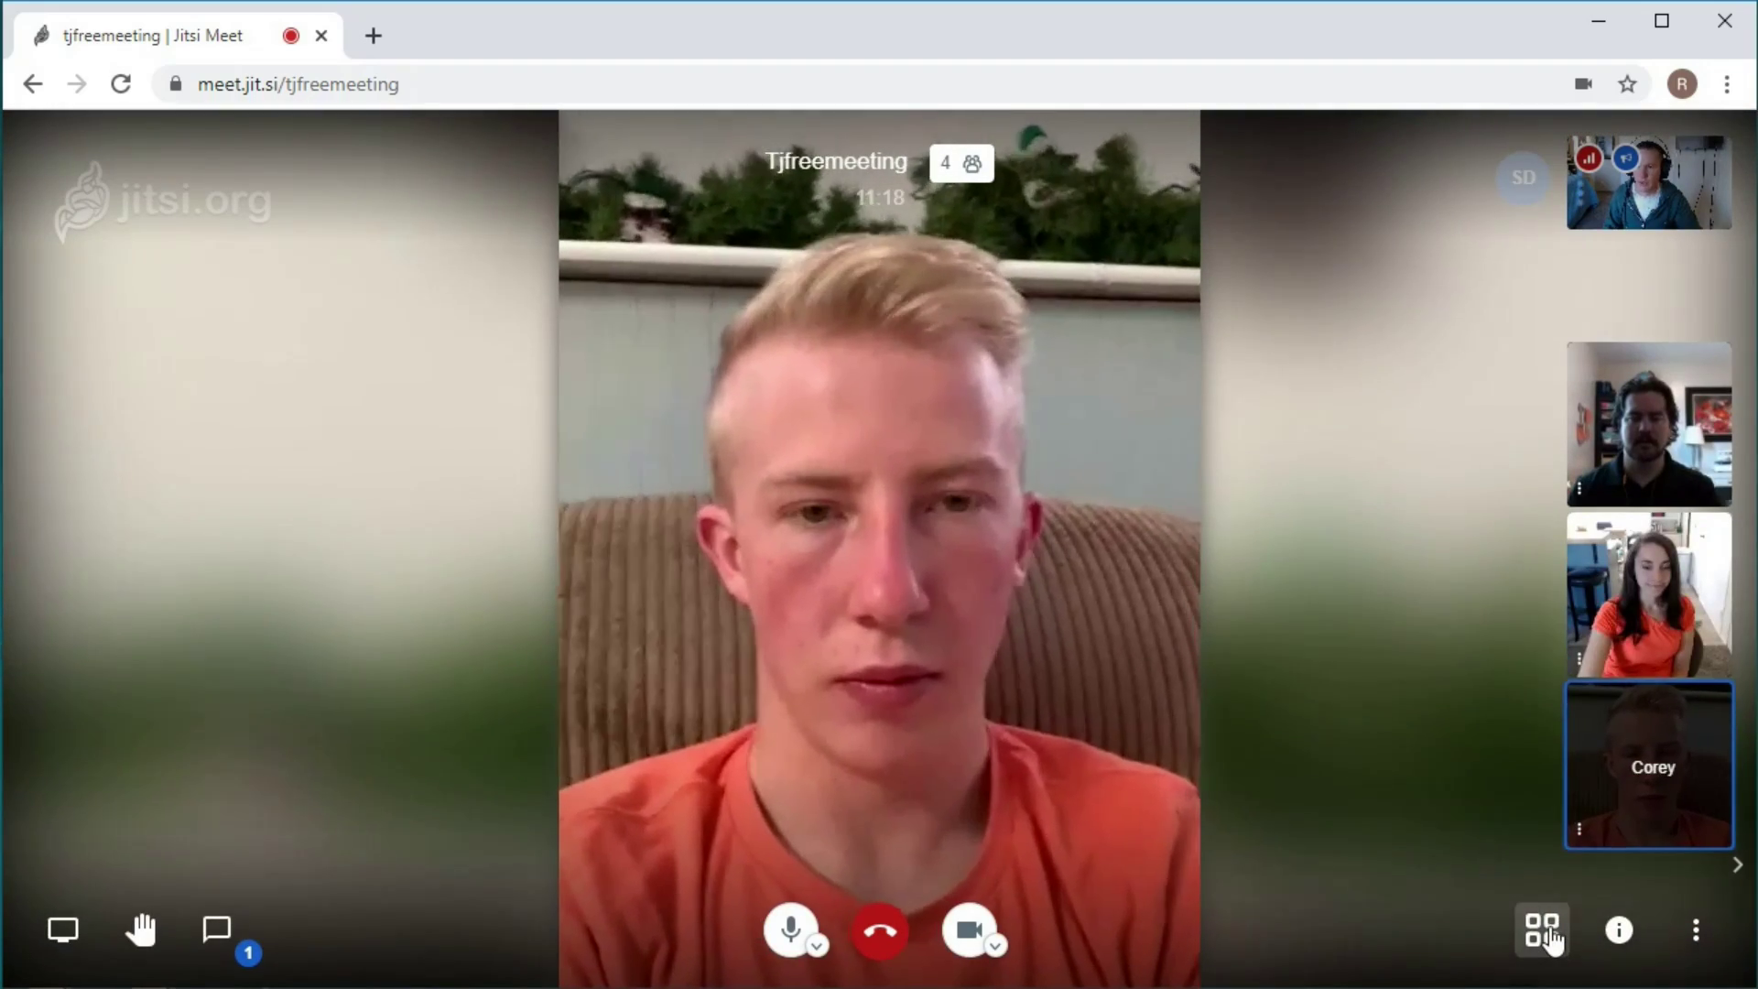
pyautogui.click(1563, 930)
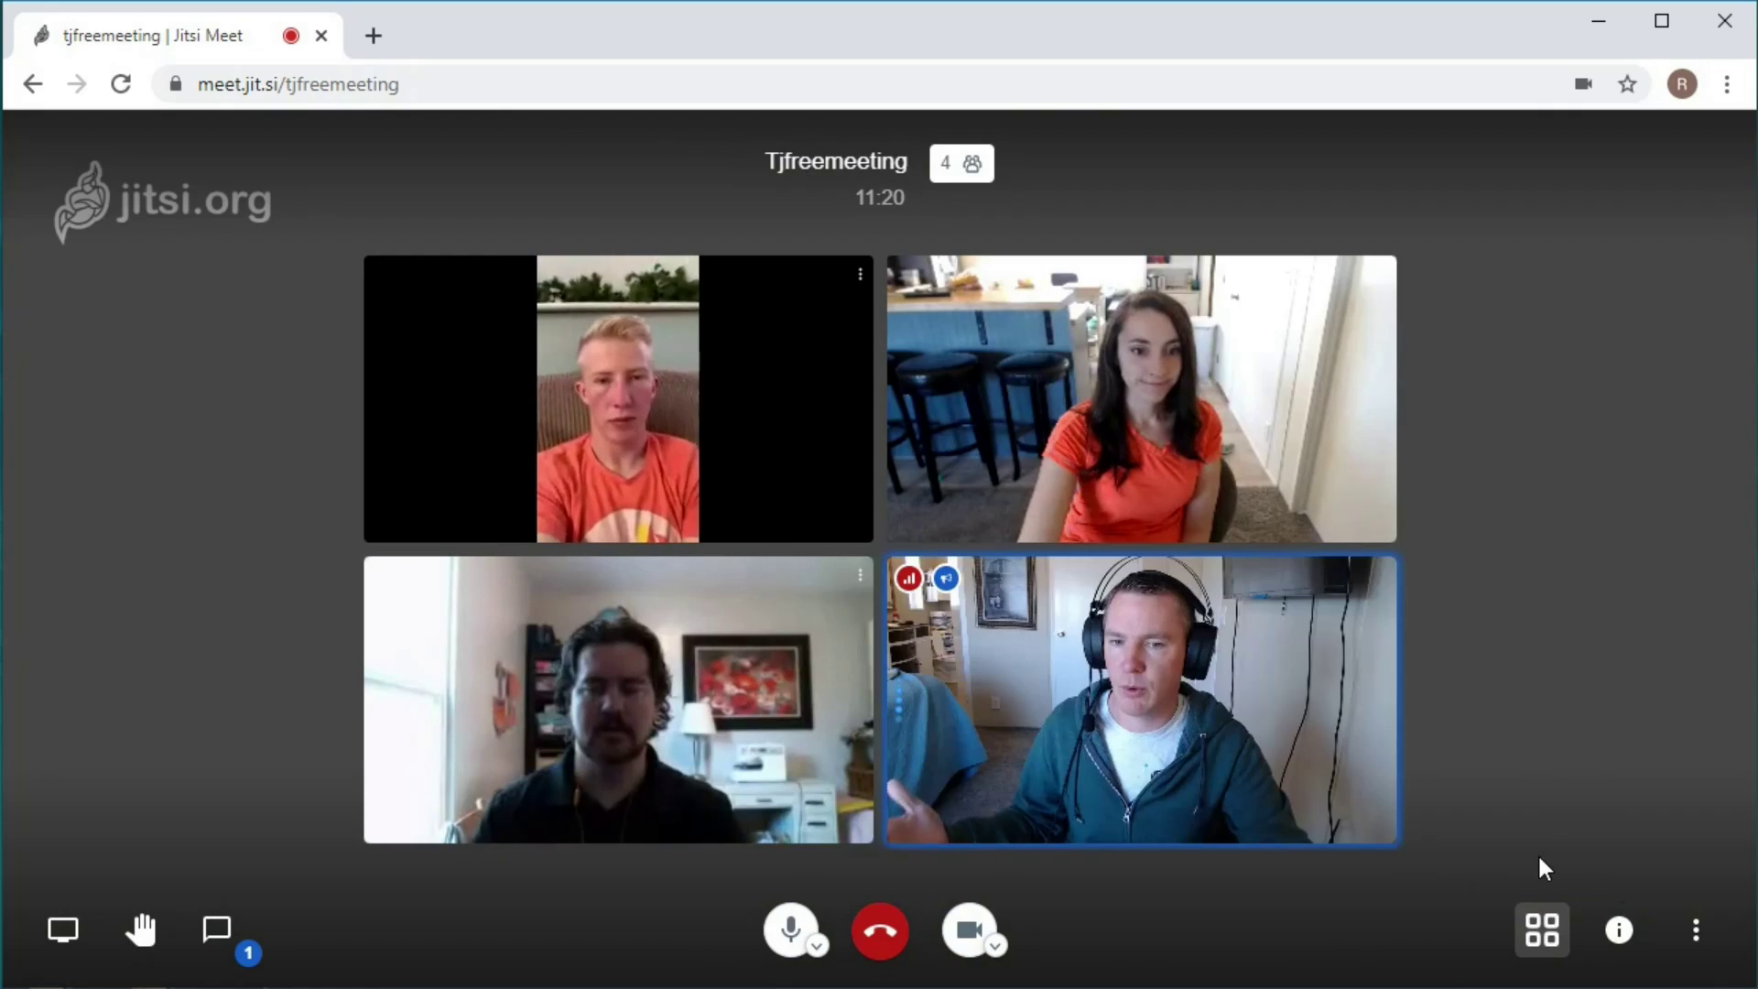
pyautogui.click(1694, 932)
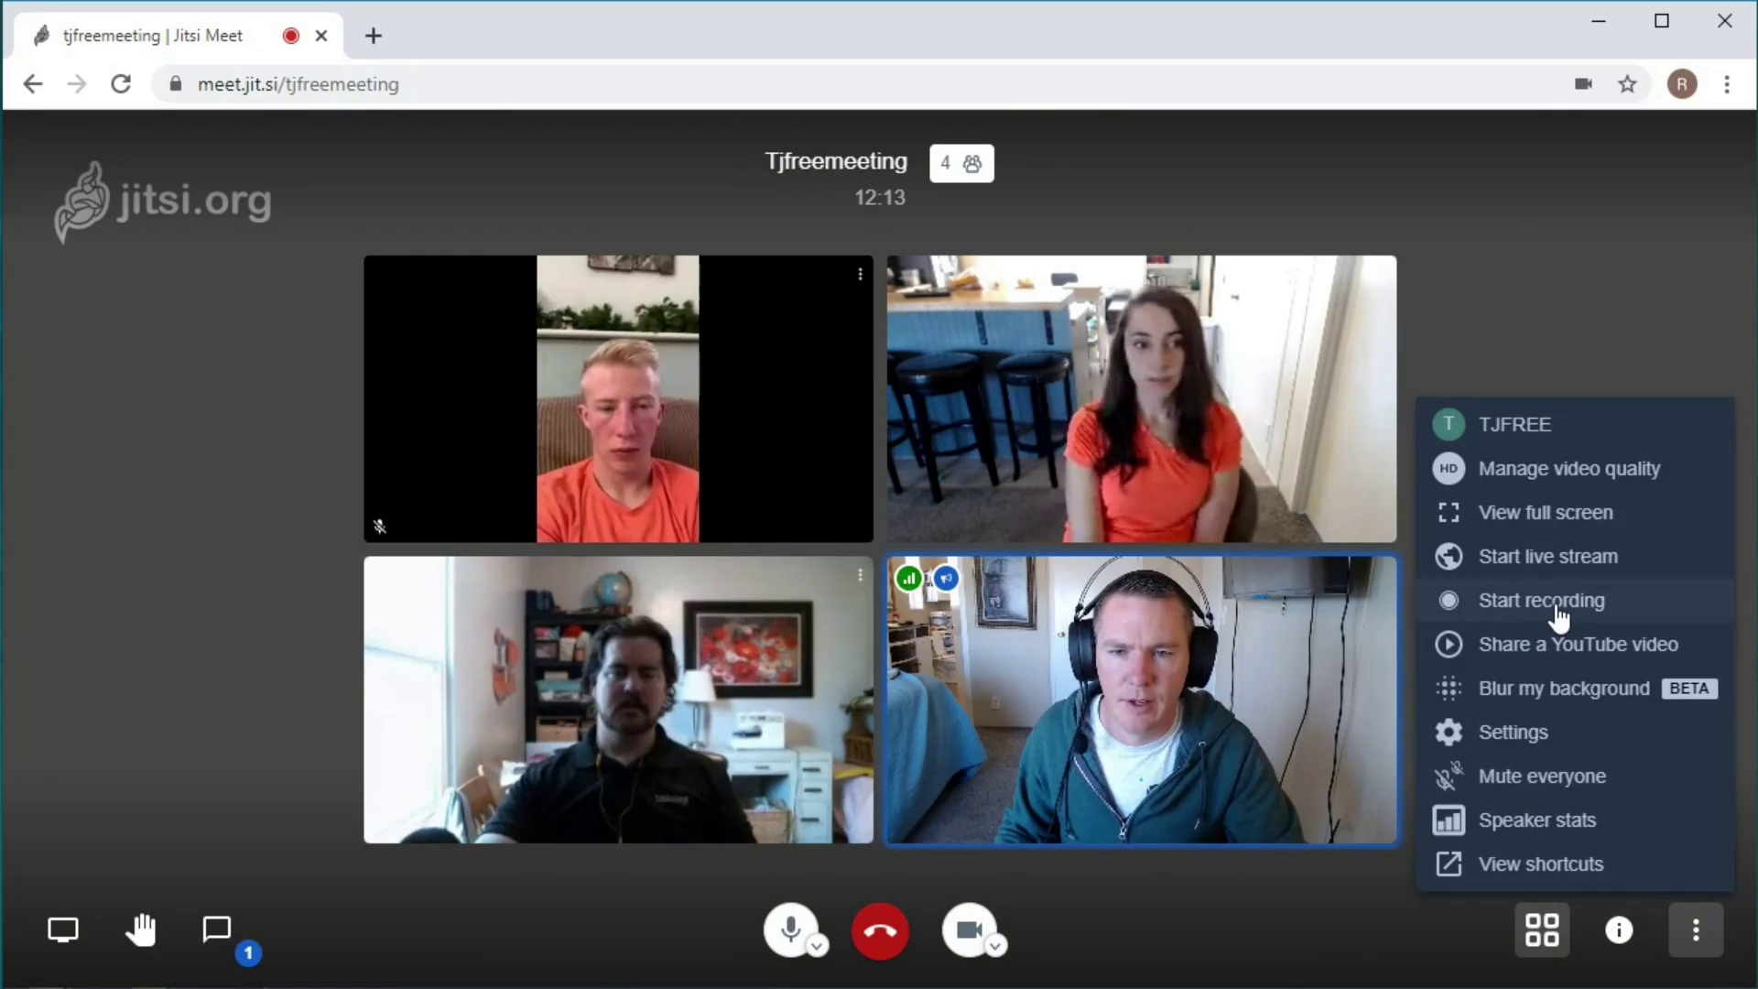
pyautogui.click(1547, 601)
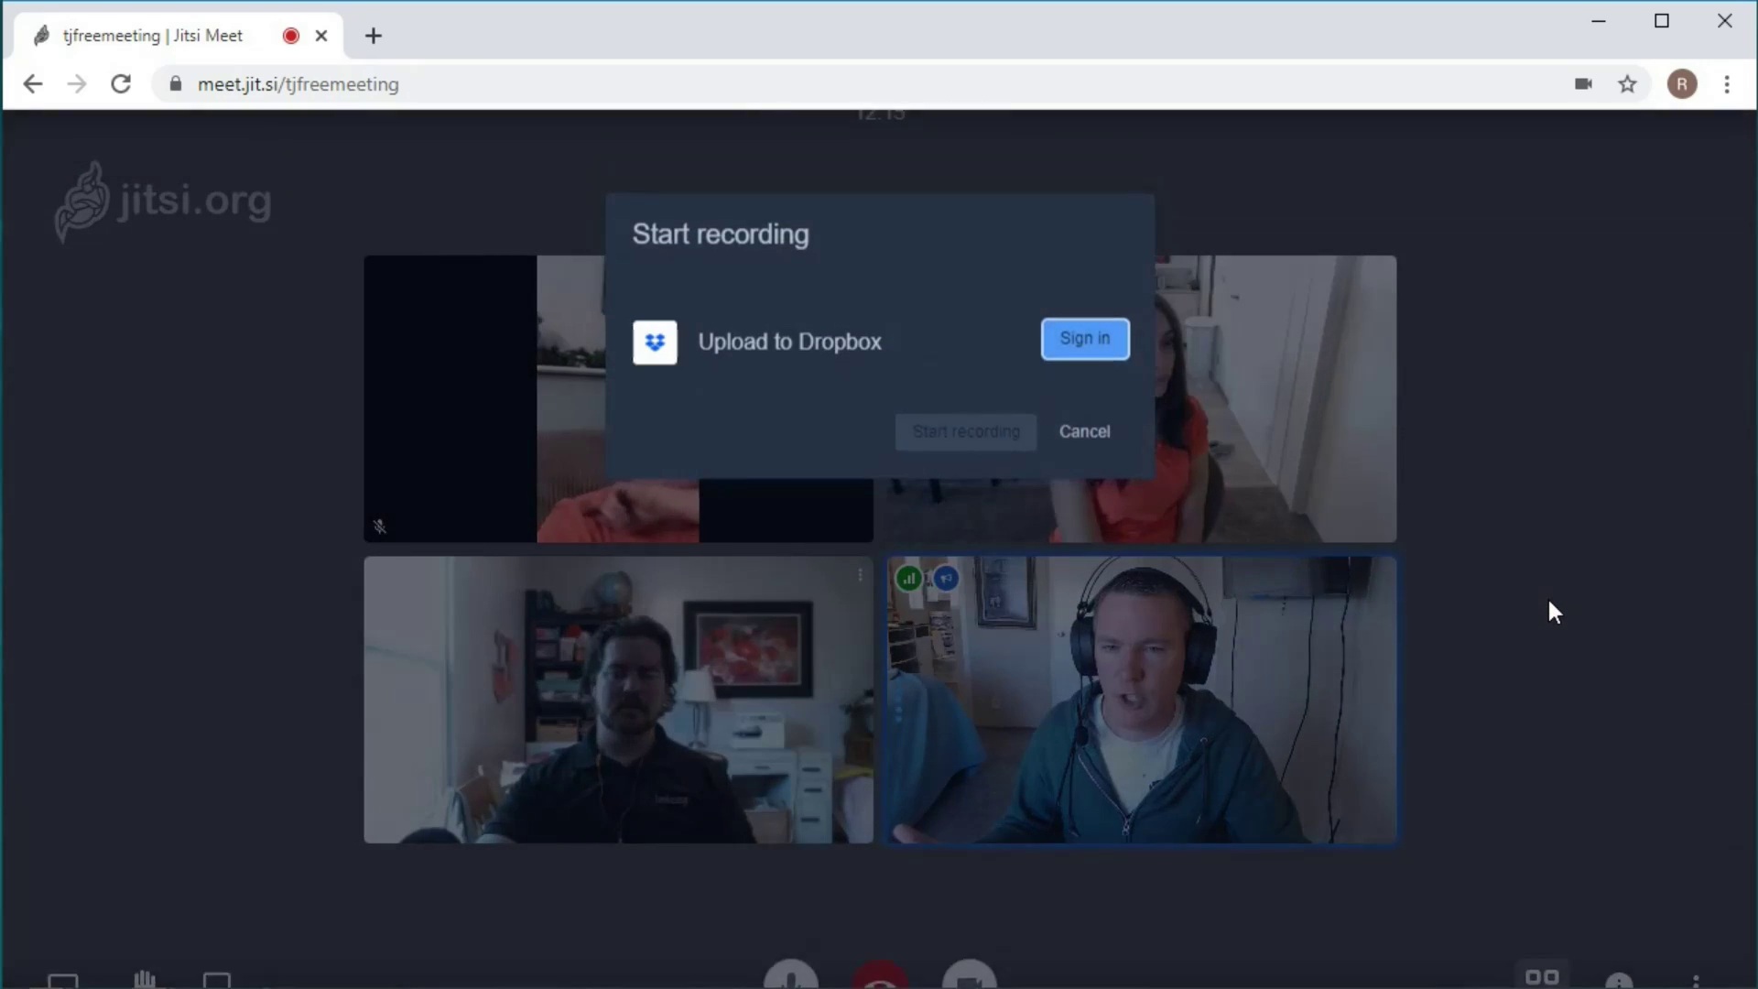
pyautogui.rightClick(1547, 598)
pyautogui.click(976, 328)
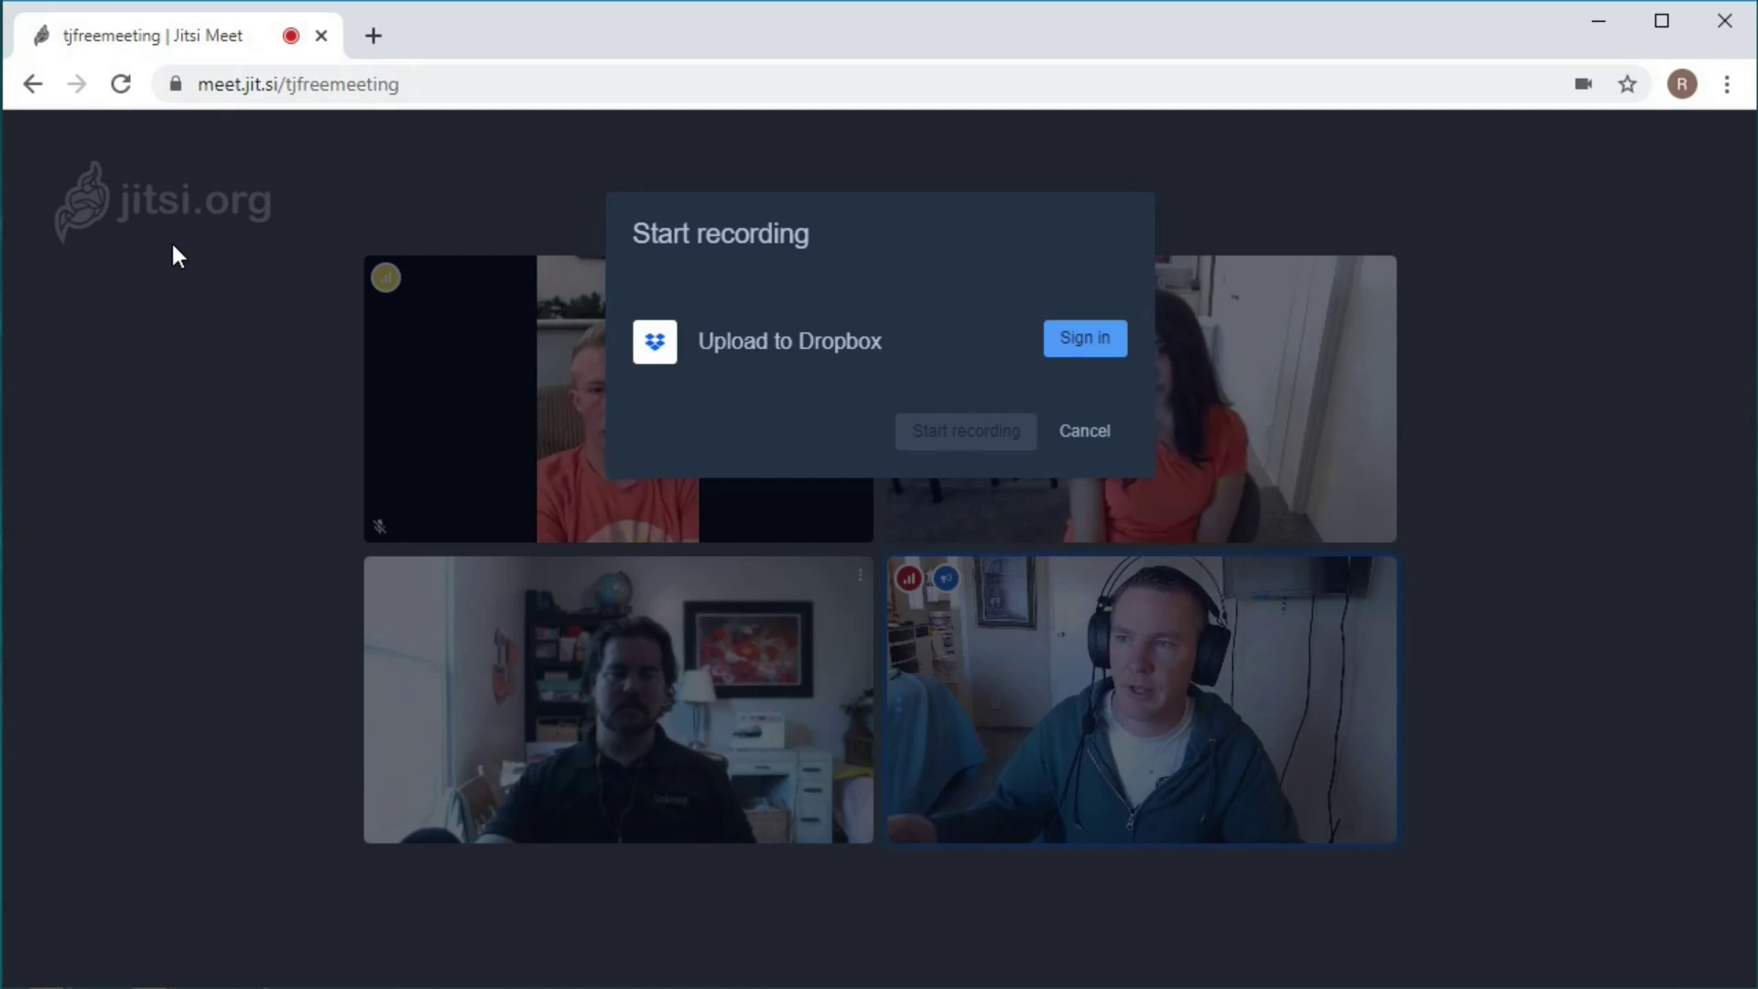
pyautogui.click(1085, 432)
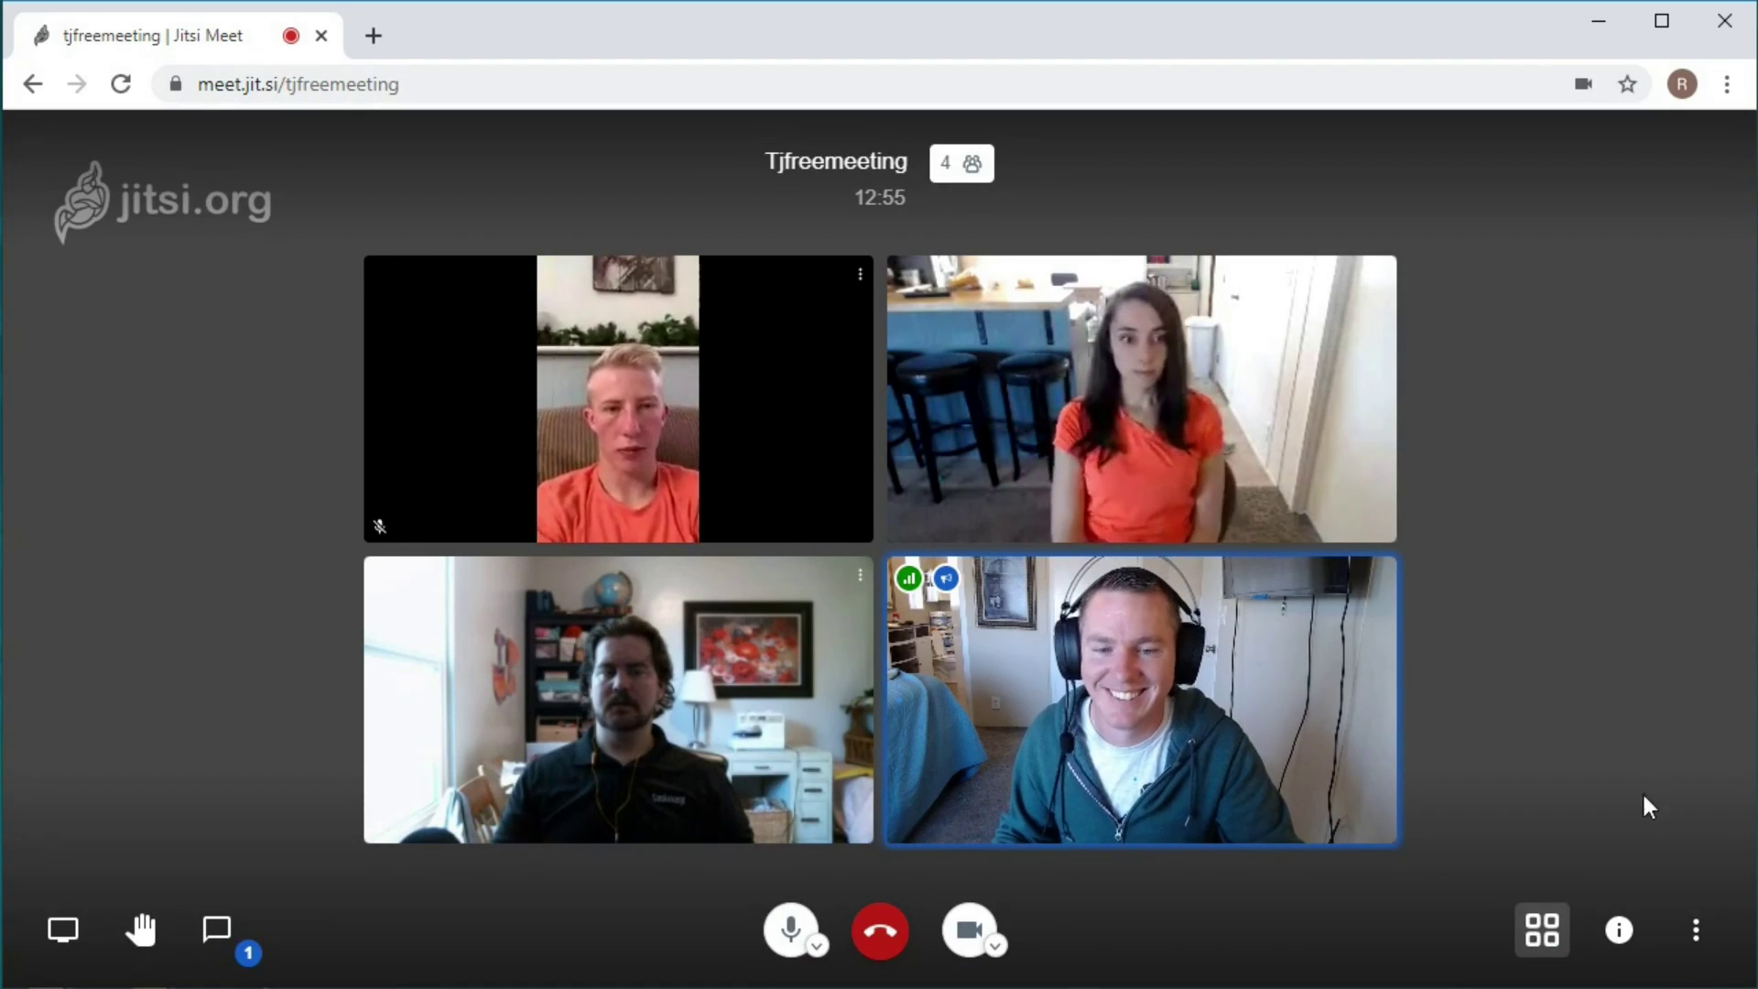
pyautogui.click(1695, 931)
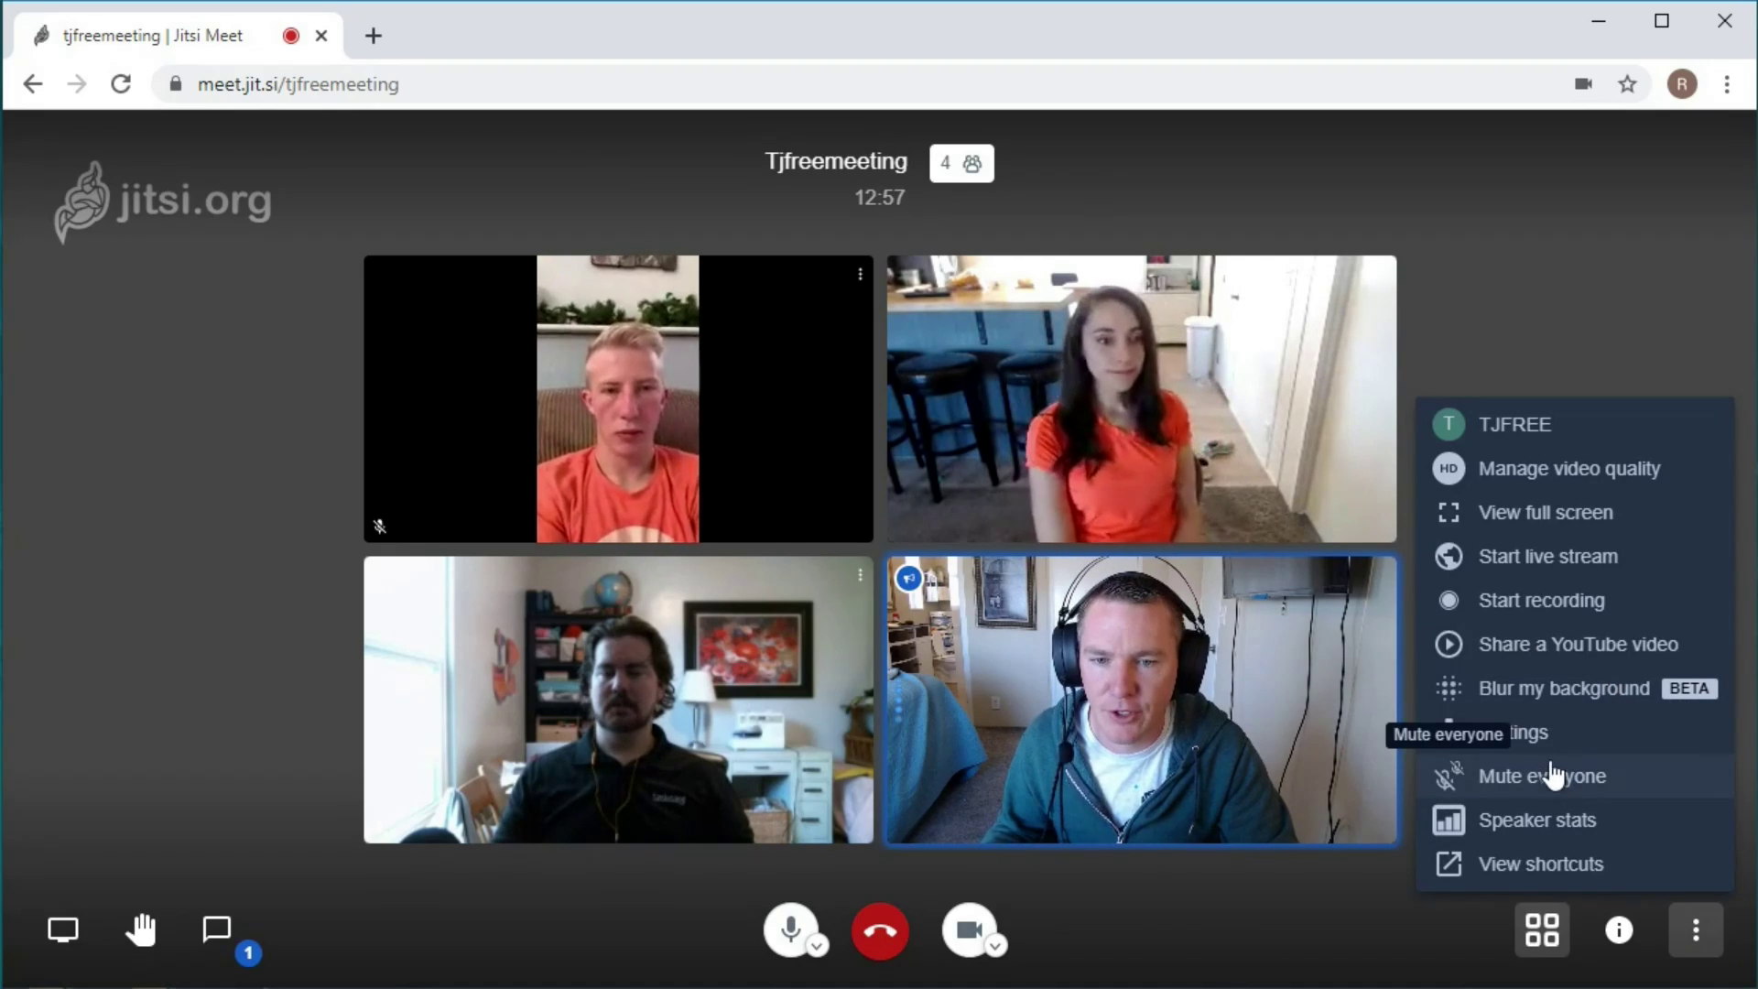
pyautogui.click(1515, 821)
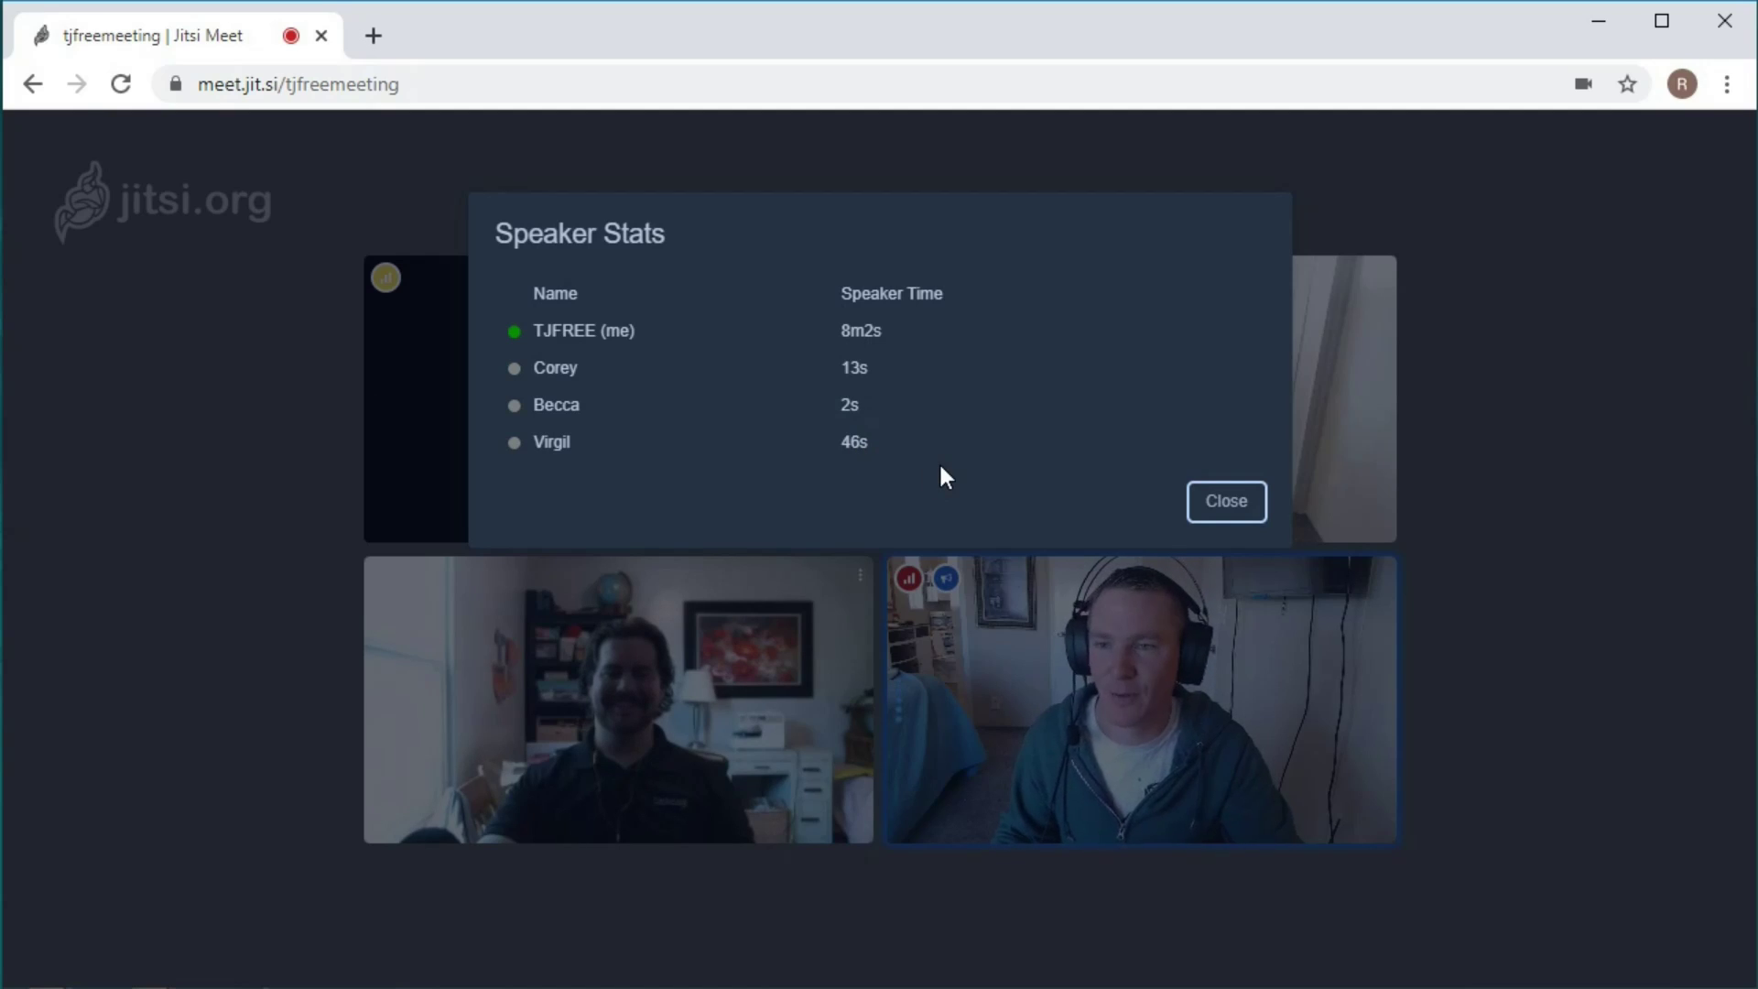
pyautogui.click(1234, 508)
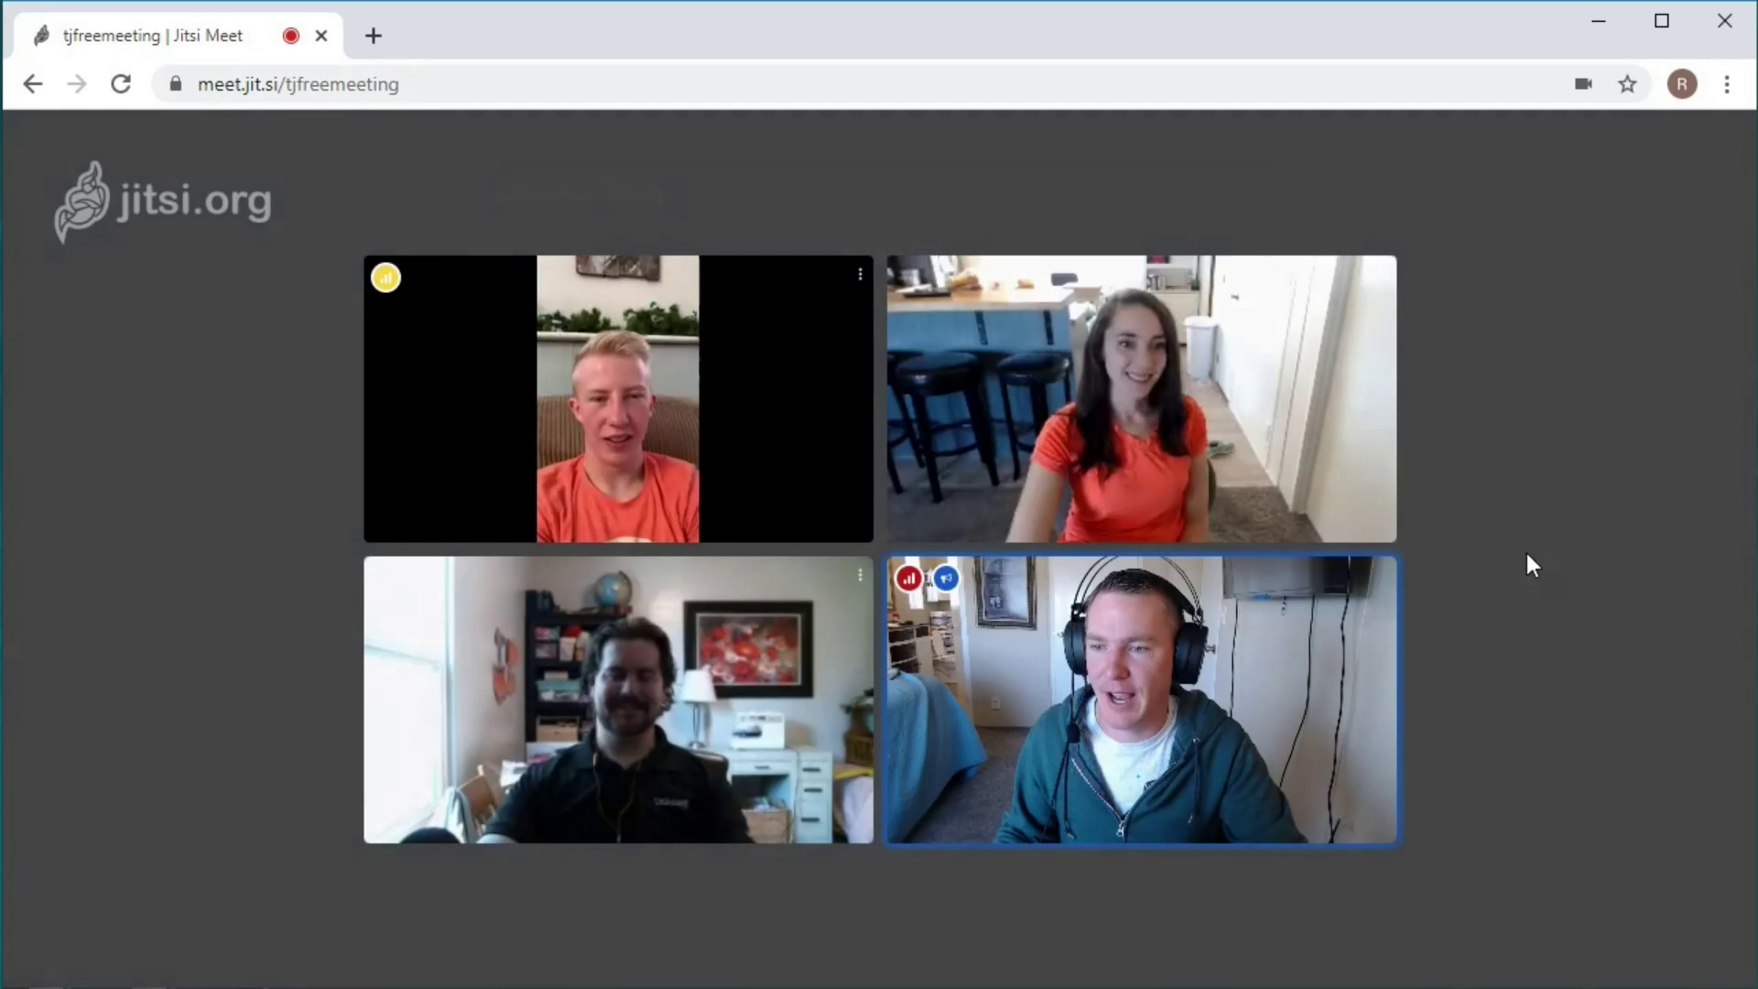
pyautogui.moveTo(1534, 558)
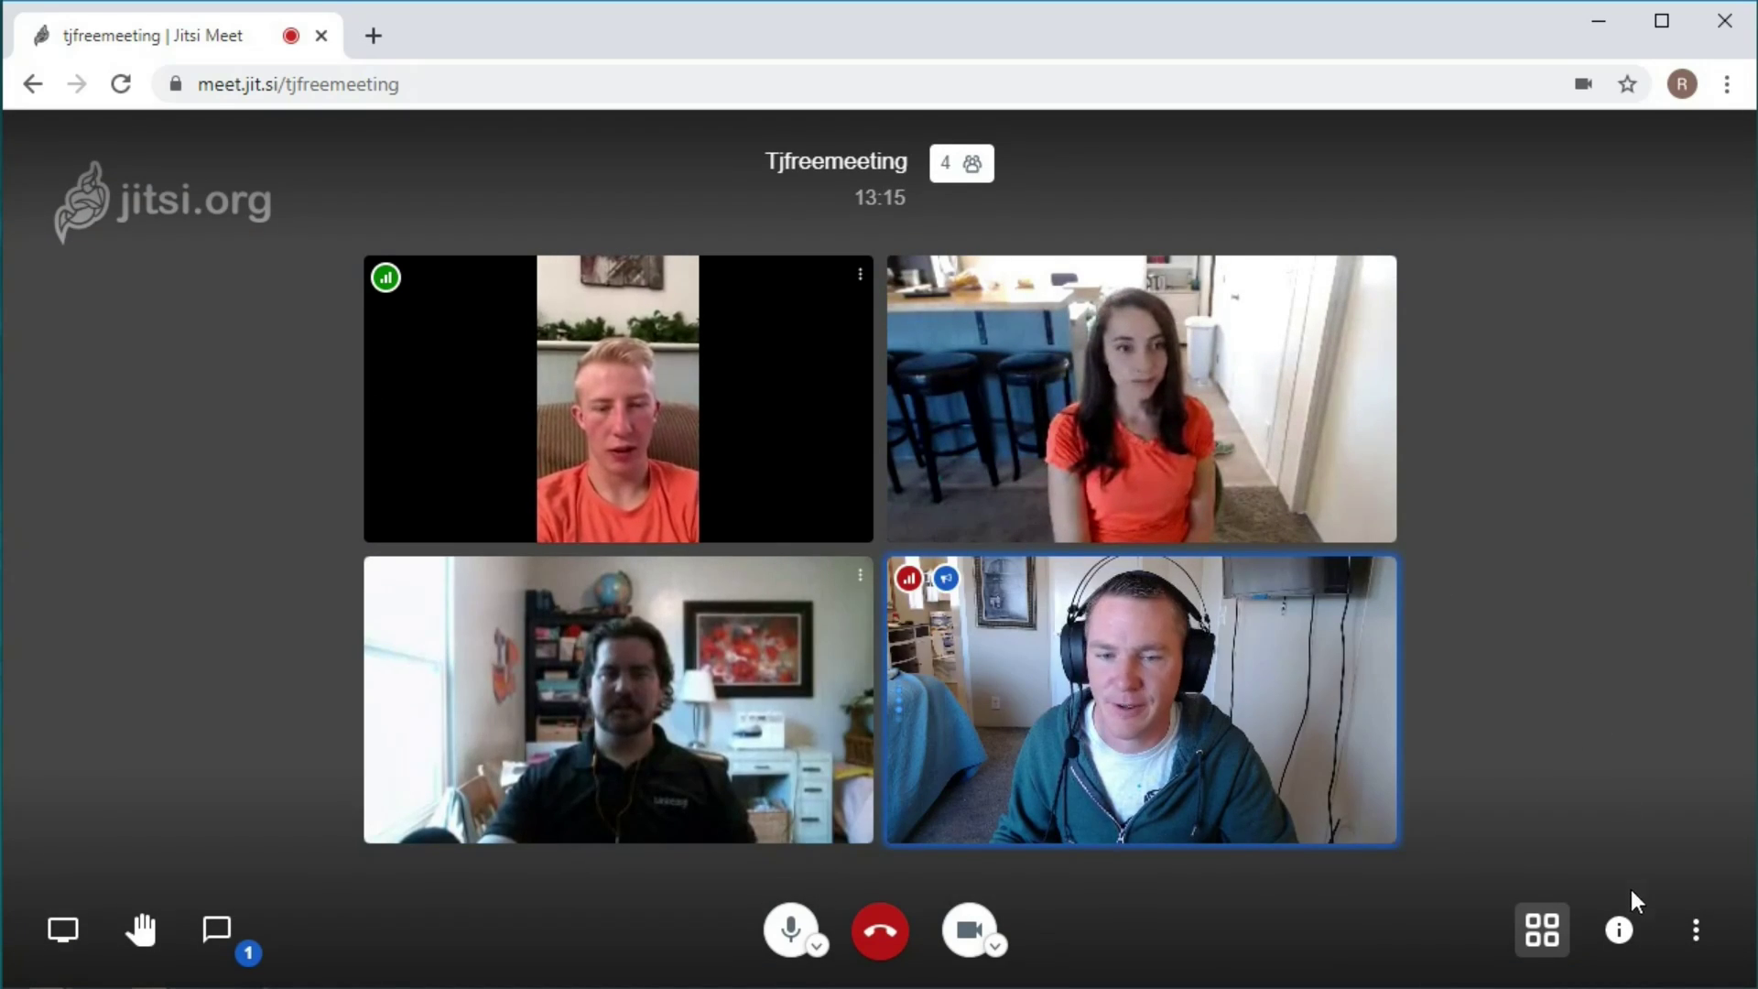
# Use Mute everyone from More actions and confirm muting all other participants.
pyautogui.click(1696, 930)
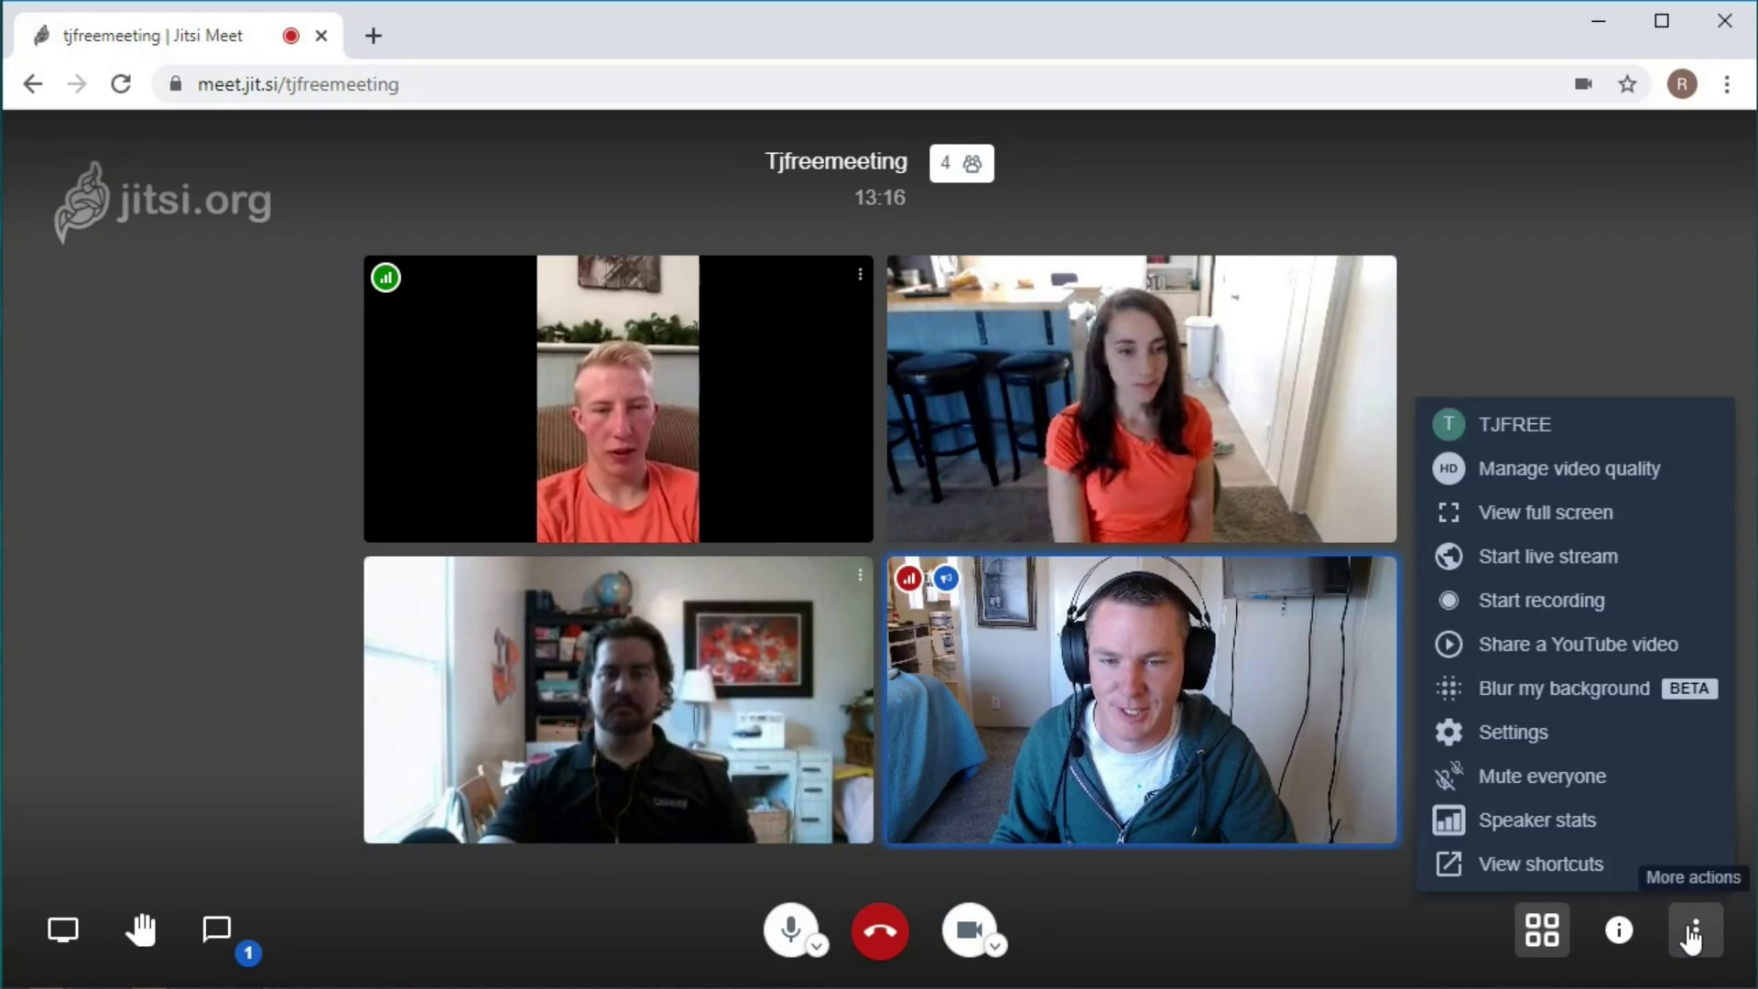
pyautogui.click(1520, 775)
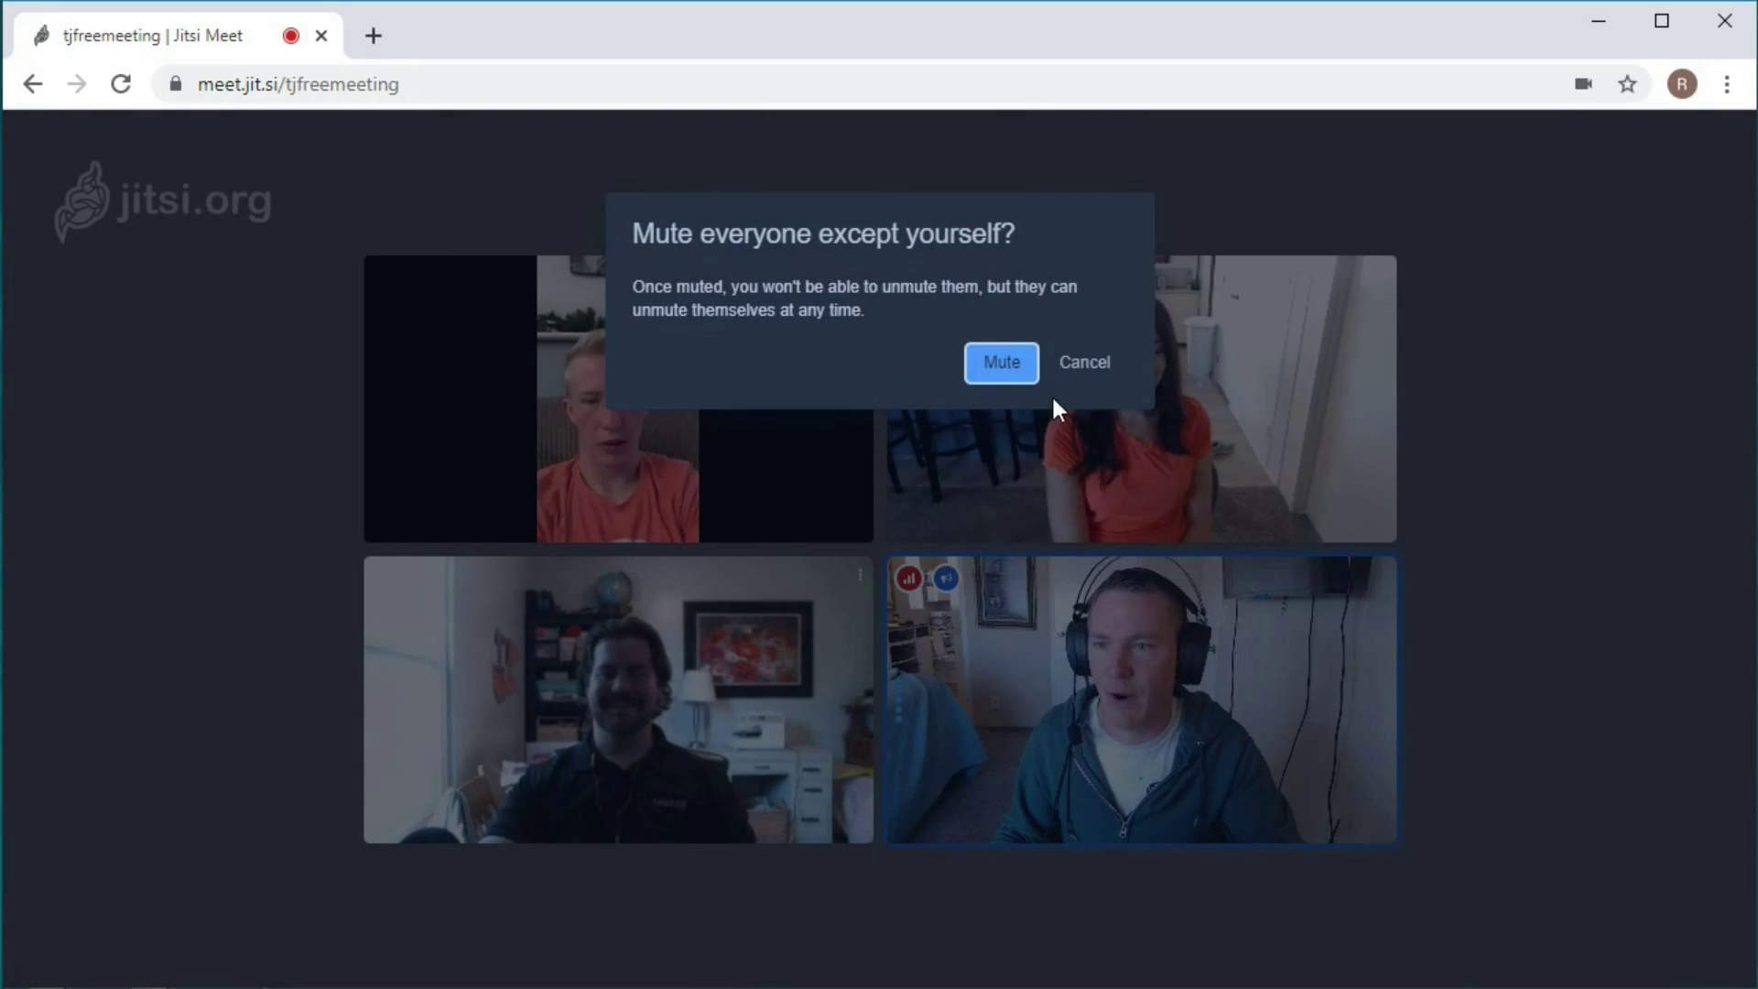
pyautogui.click(1002, 362)
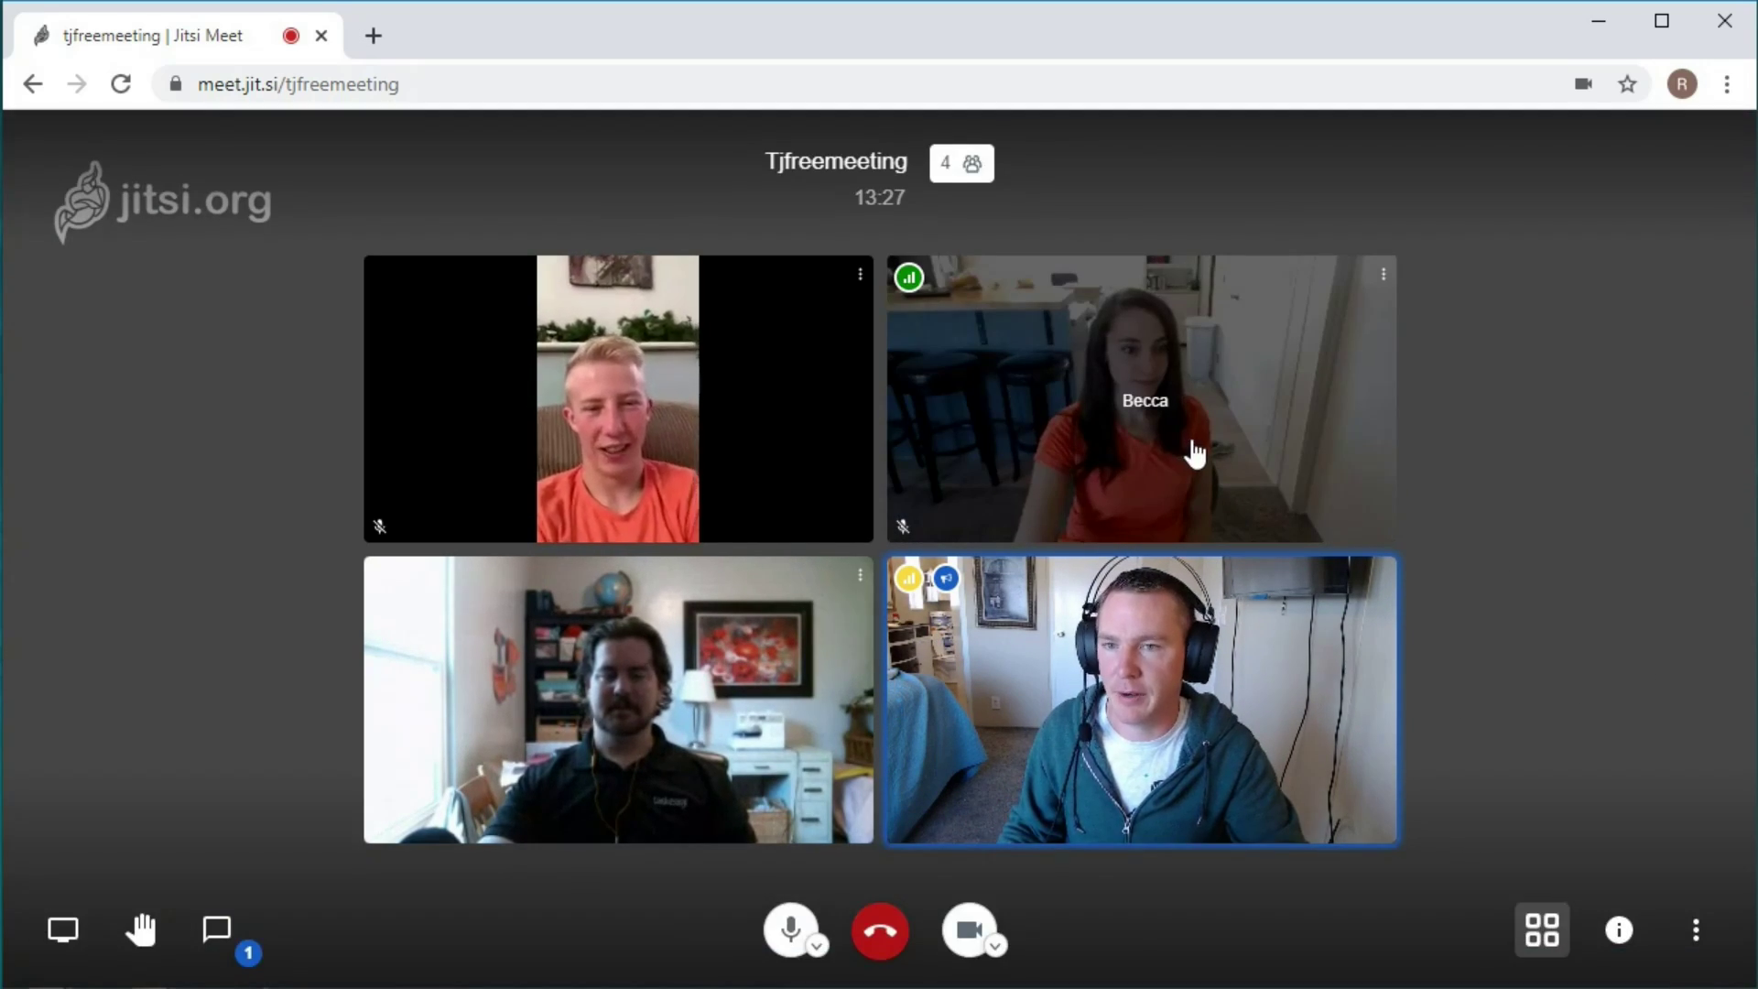
pyautogui.click(902, 529)
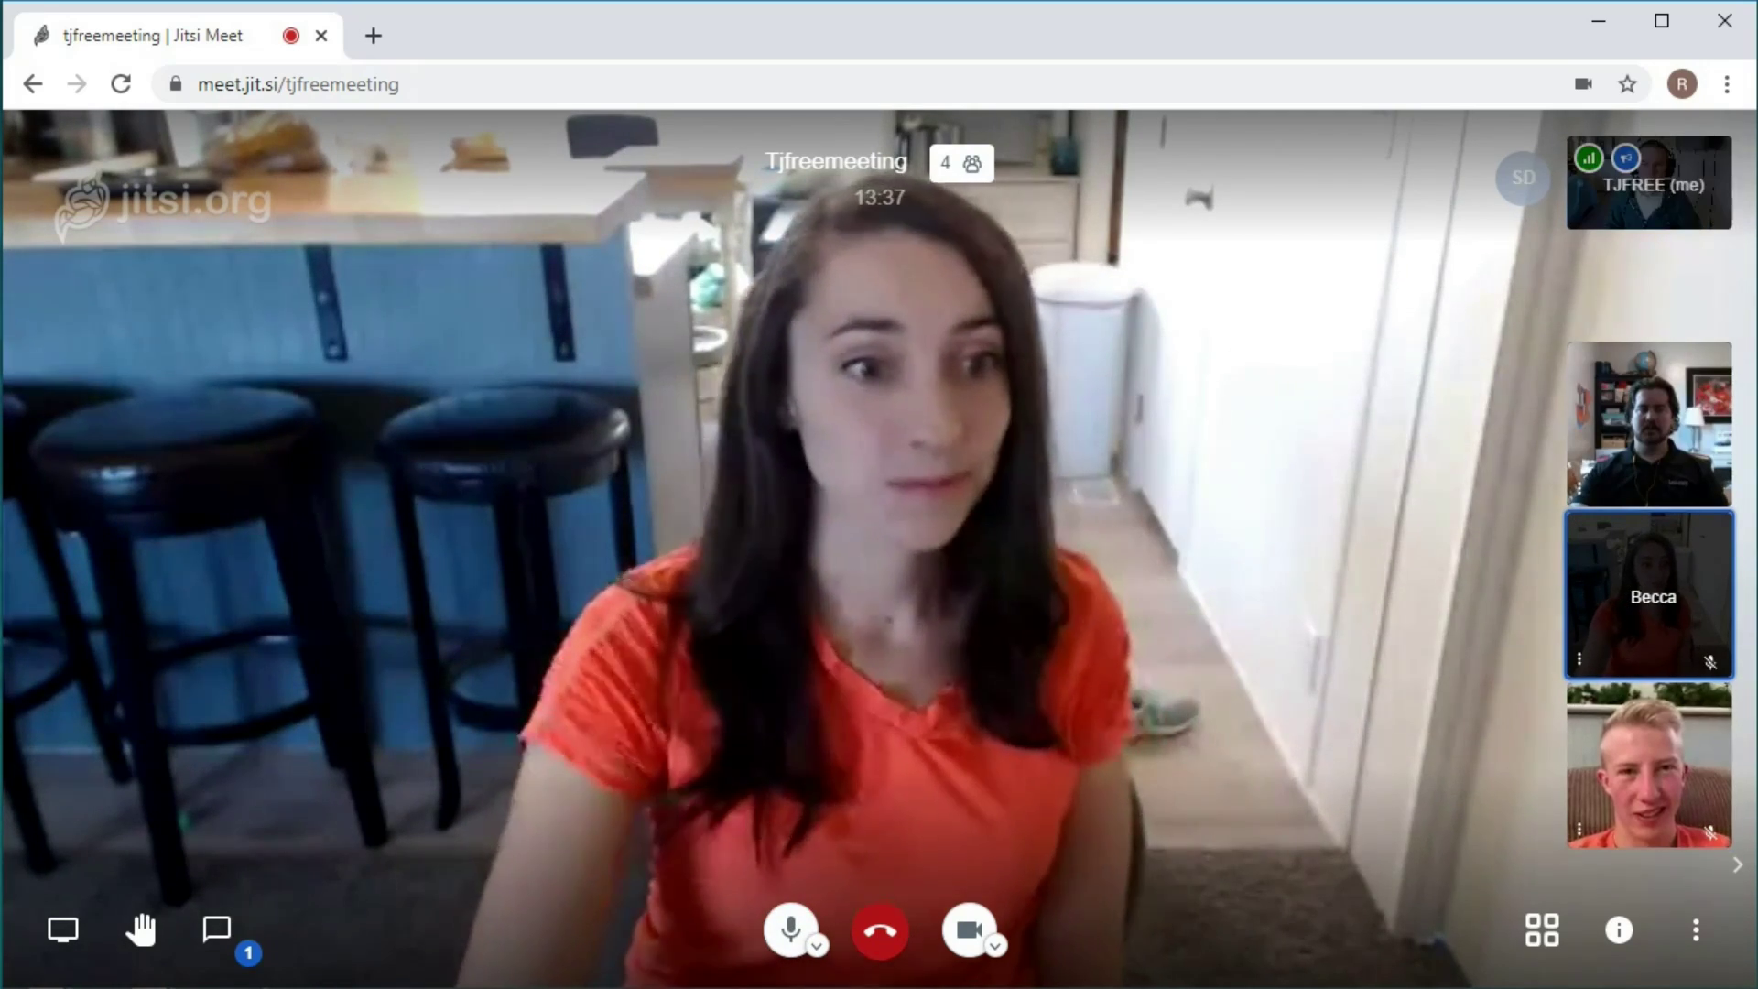
pyautogui.click(1681, 176)
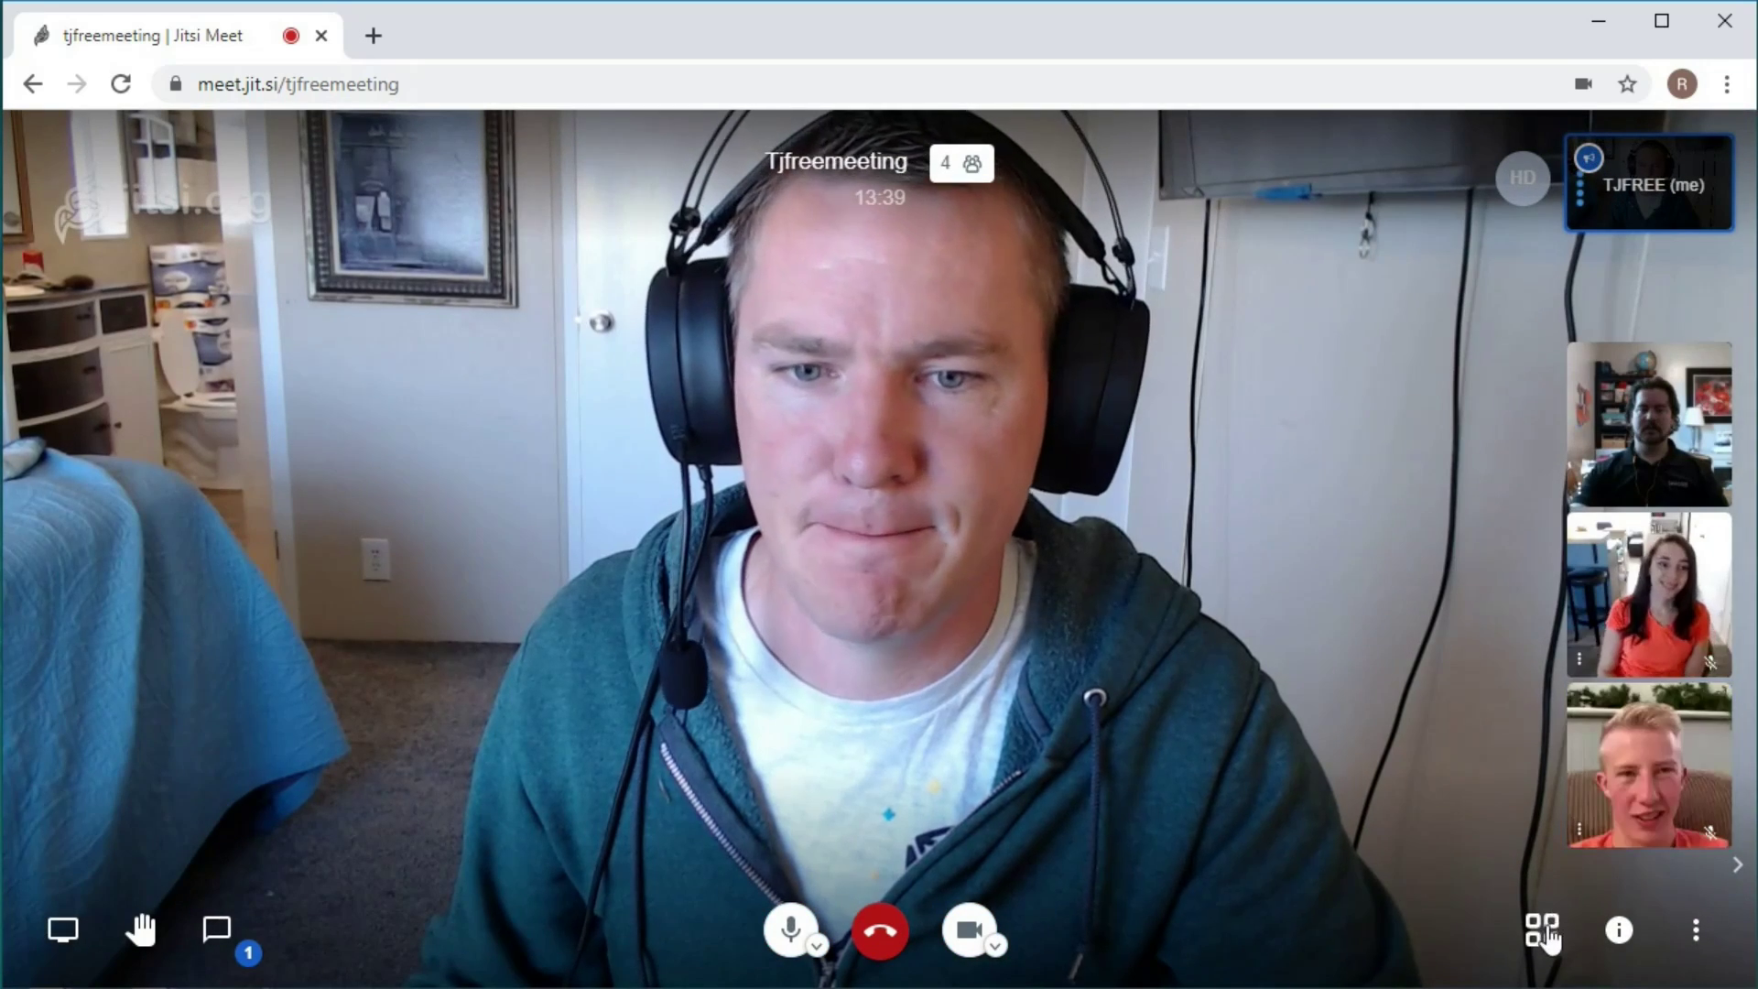
pyautogui.click(1542, 931)
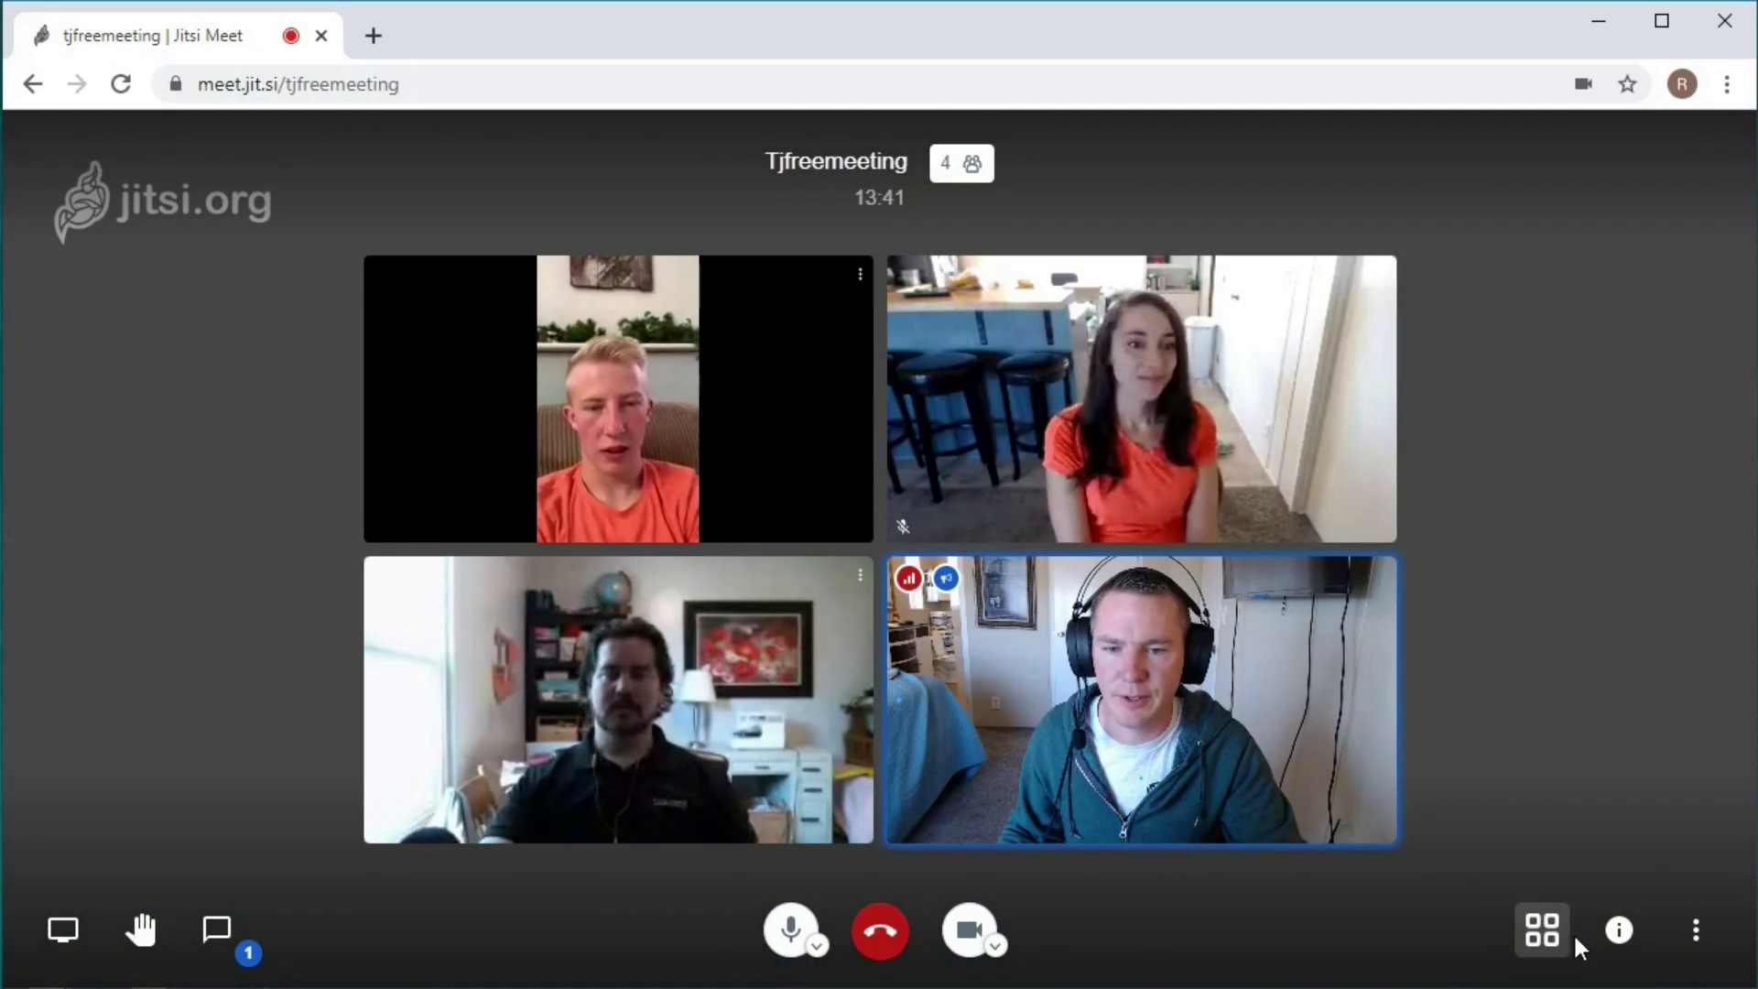
# Open the meeting settings from the More actions menu.
pyautogui.click(1696, 934)
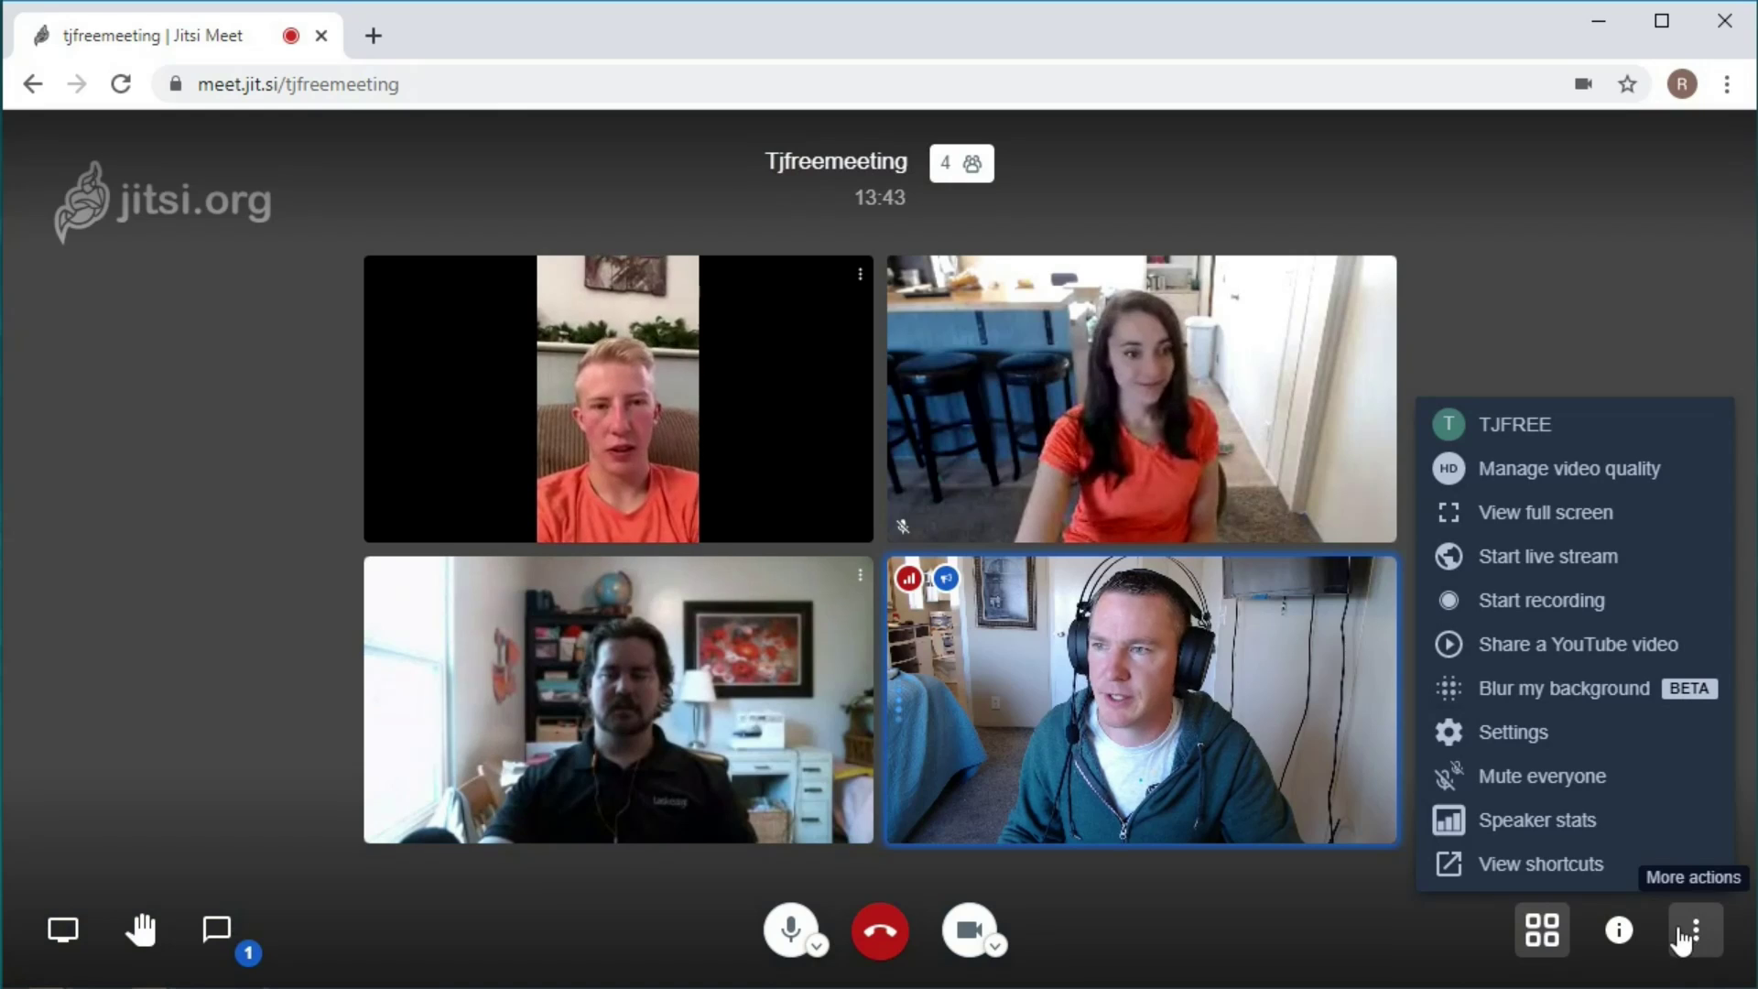
pyautogui.click(1522, 735)
pyautogui.rightClick(1522, 735)
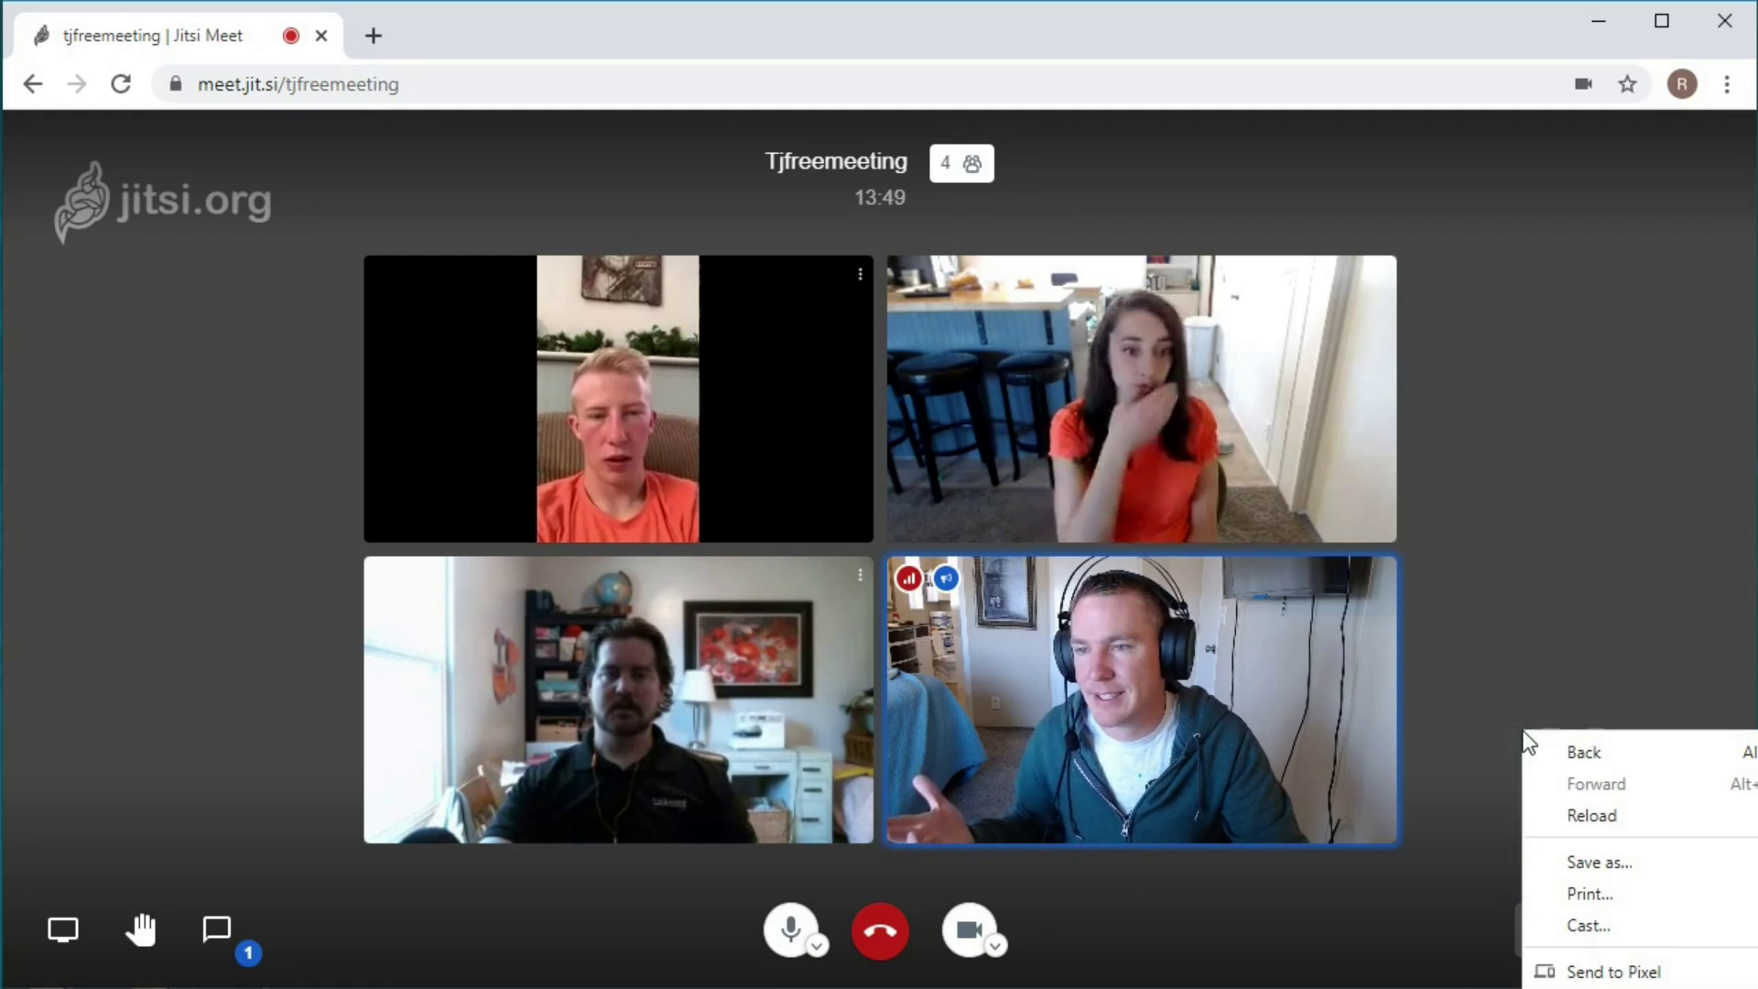
pyautogui.click(827, 647)
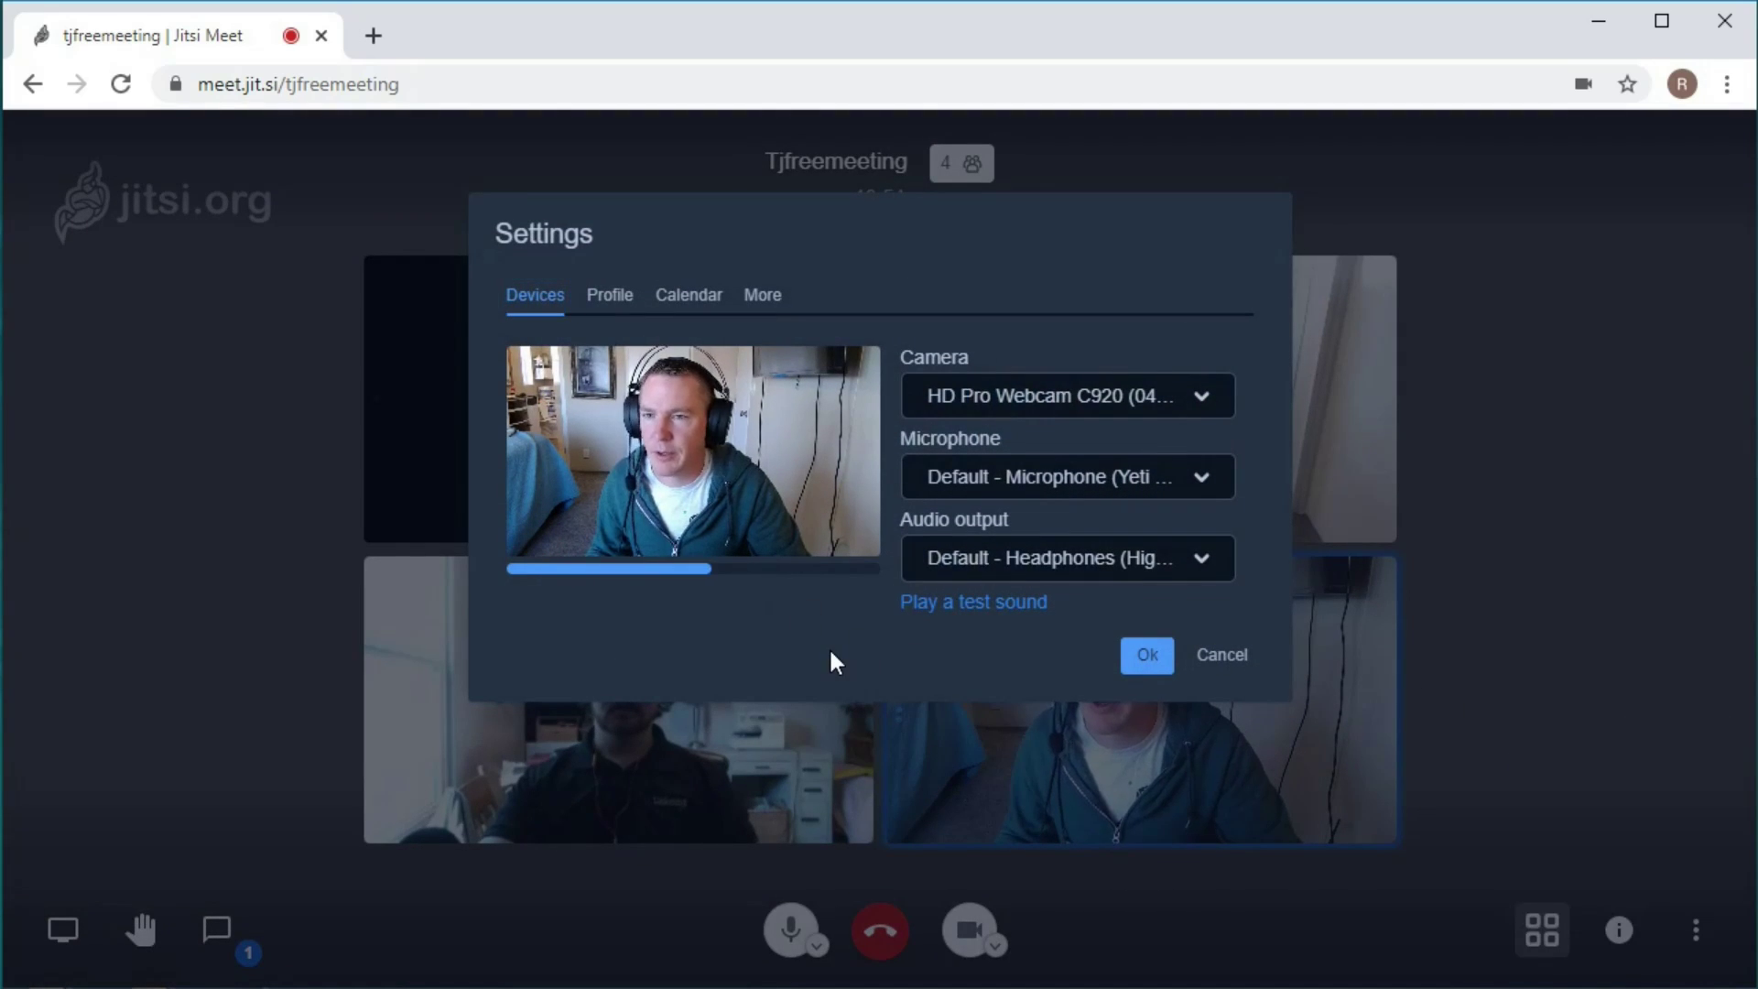
# Check the available cameras and microphones, keeping the current devices.
pyautogui.click(970, 405)
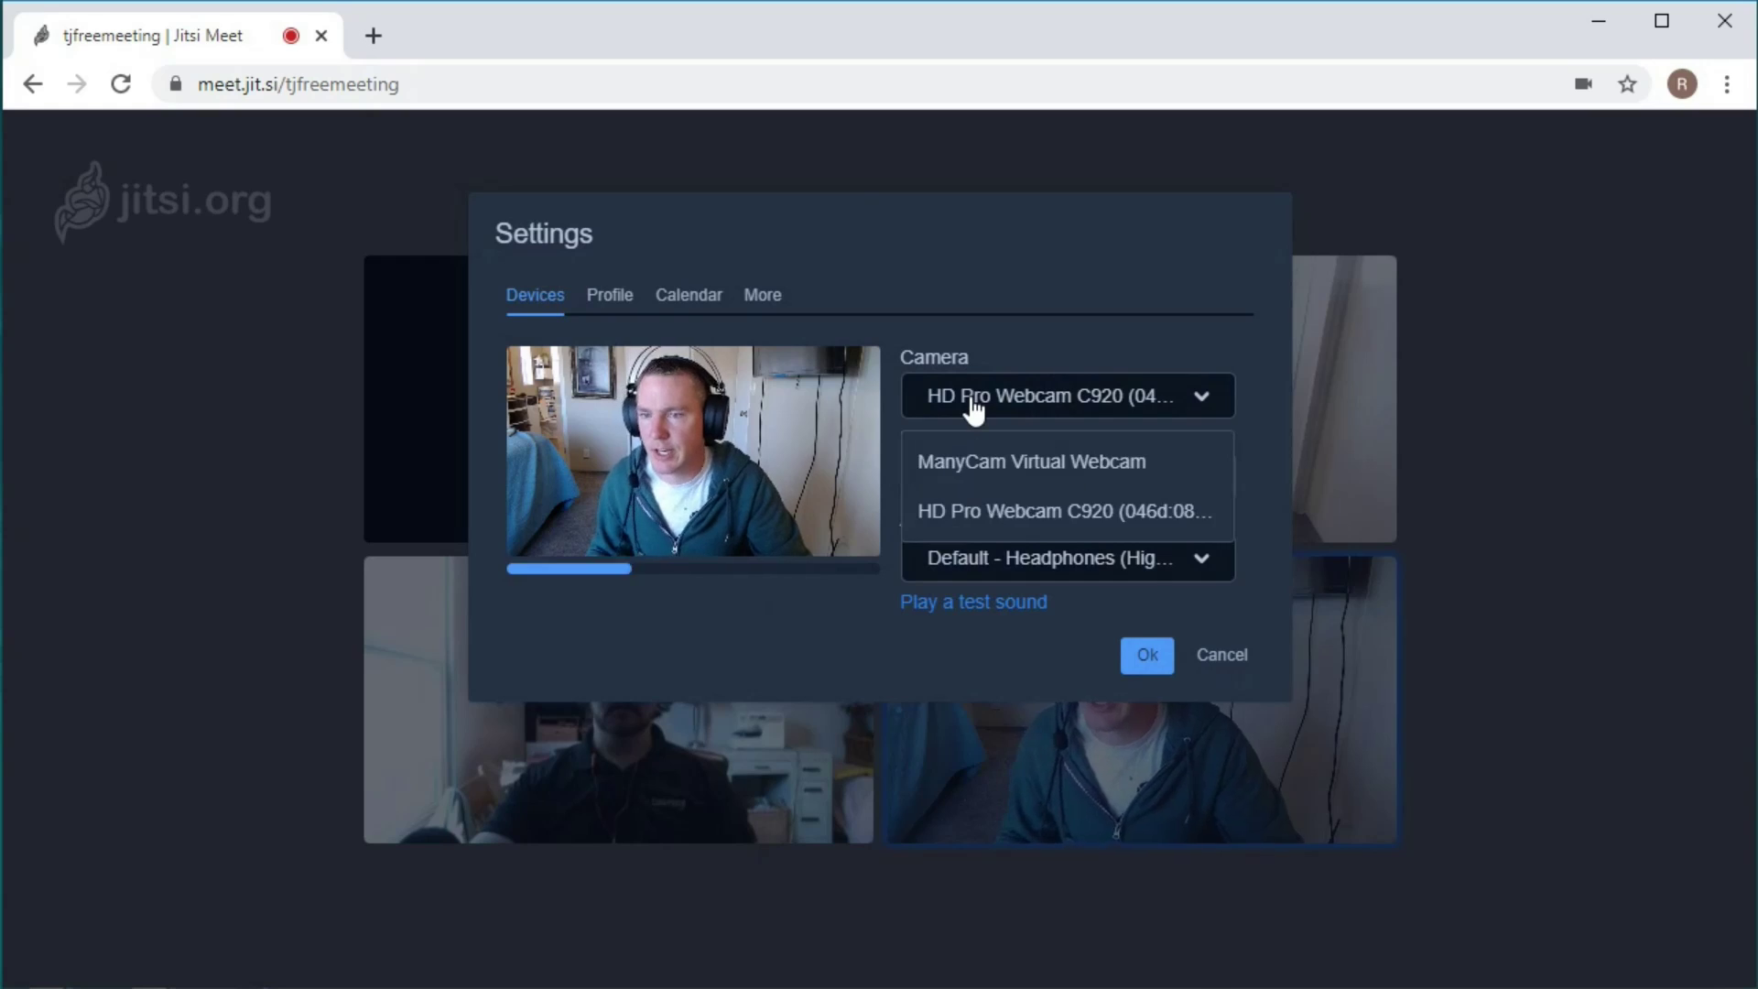
pyautogui.click(1037, 320)
pyautogui.click(1007, 490)
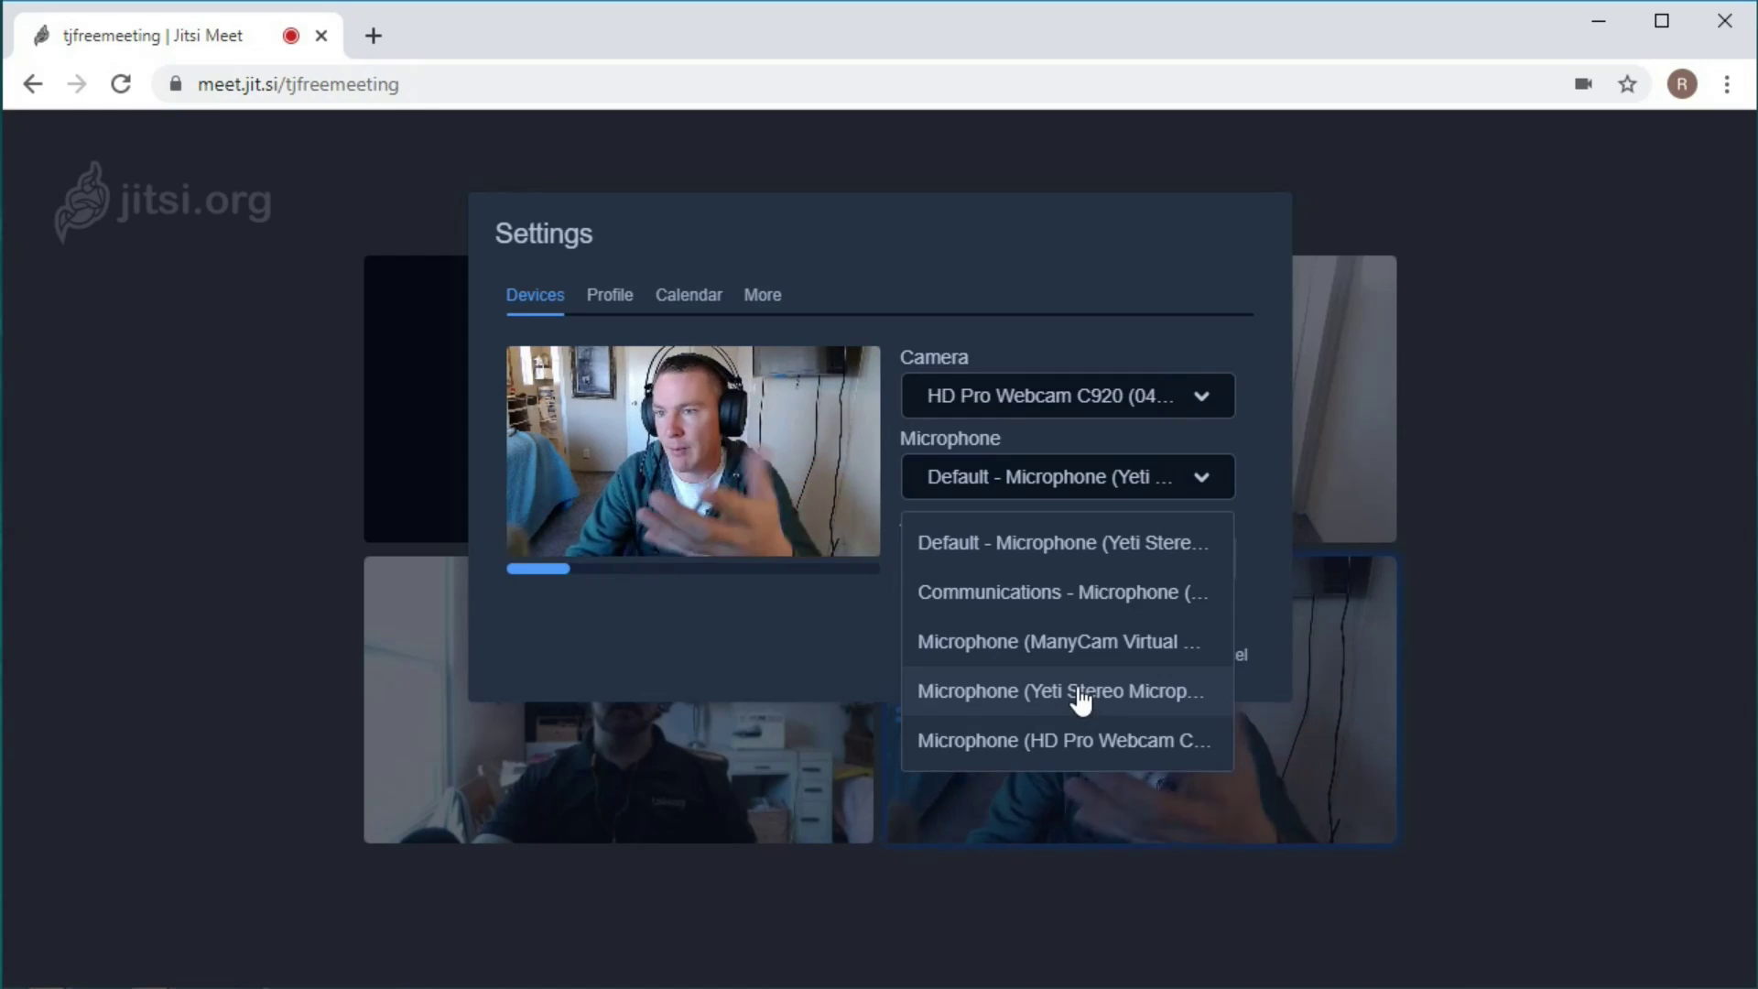
pyautogui.click(1204, 284)
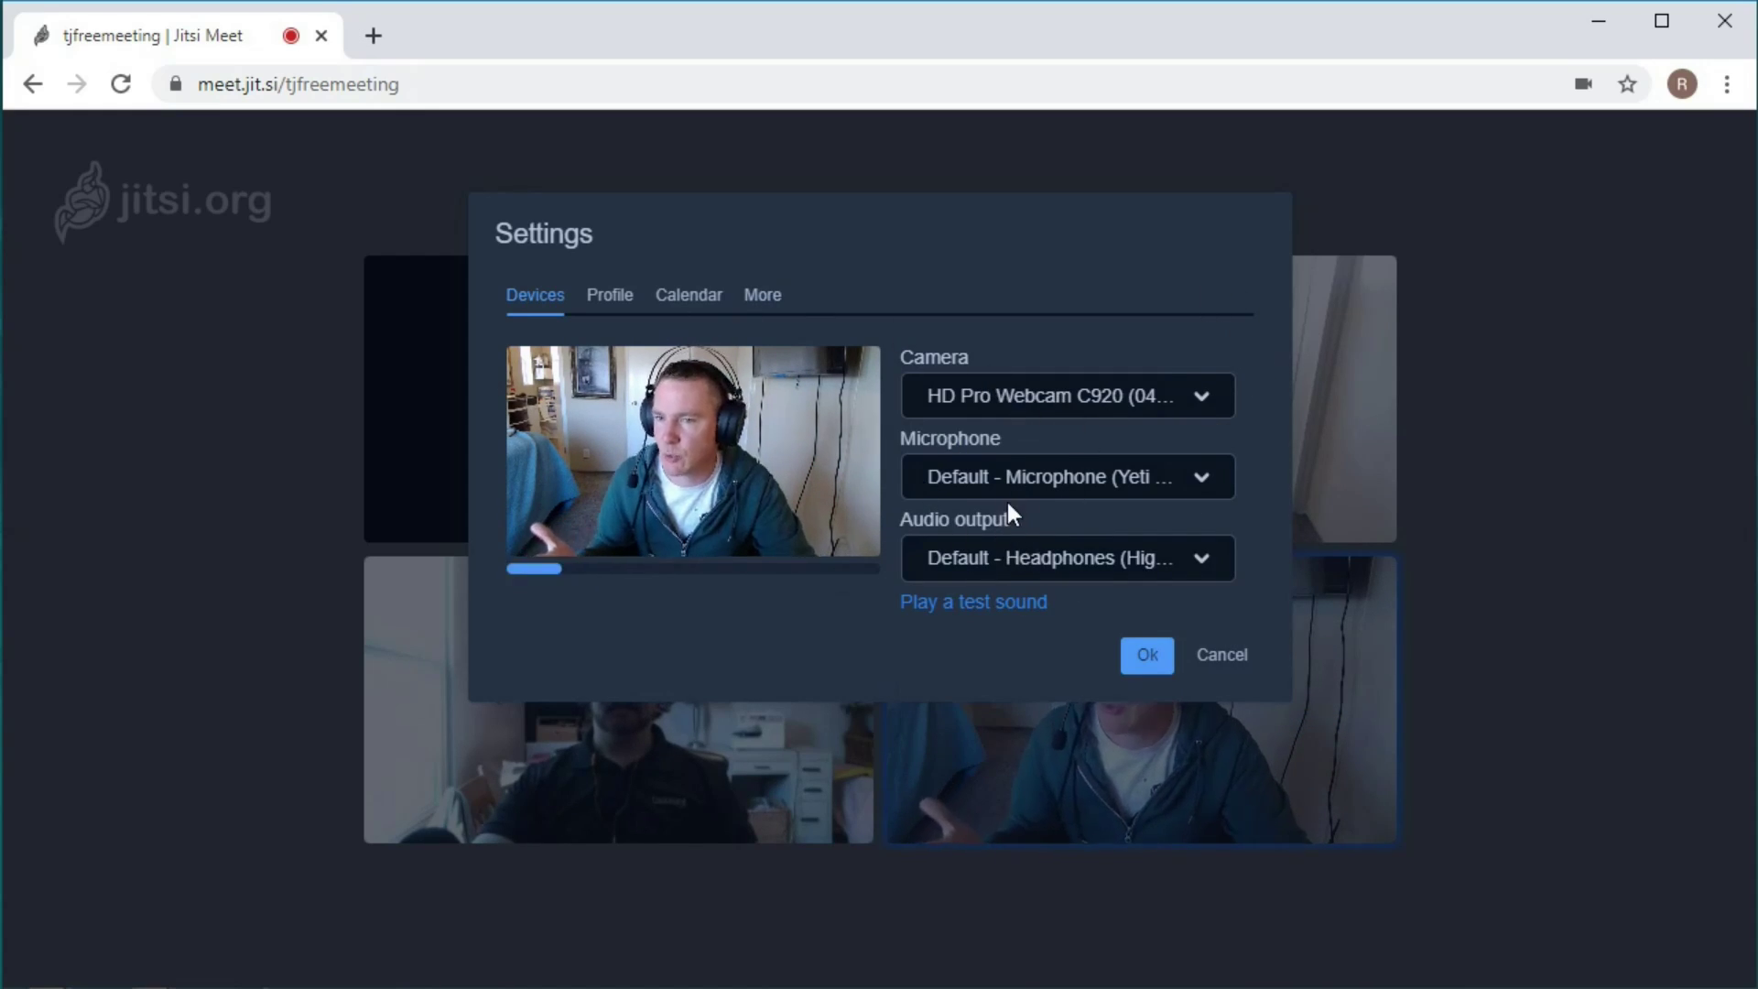
# Review the Calendar and Profile tabs, then save the display name and close Settings.
pyautogui.click(704, 305)
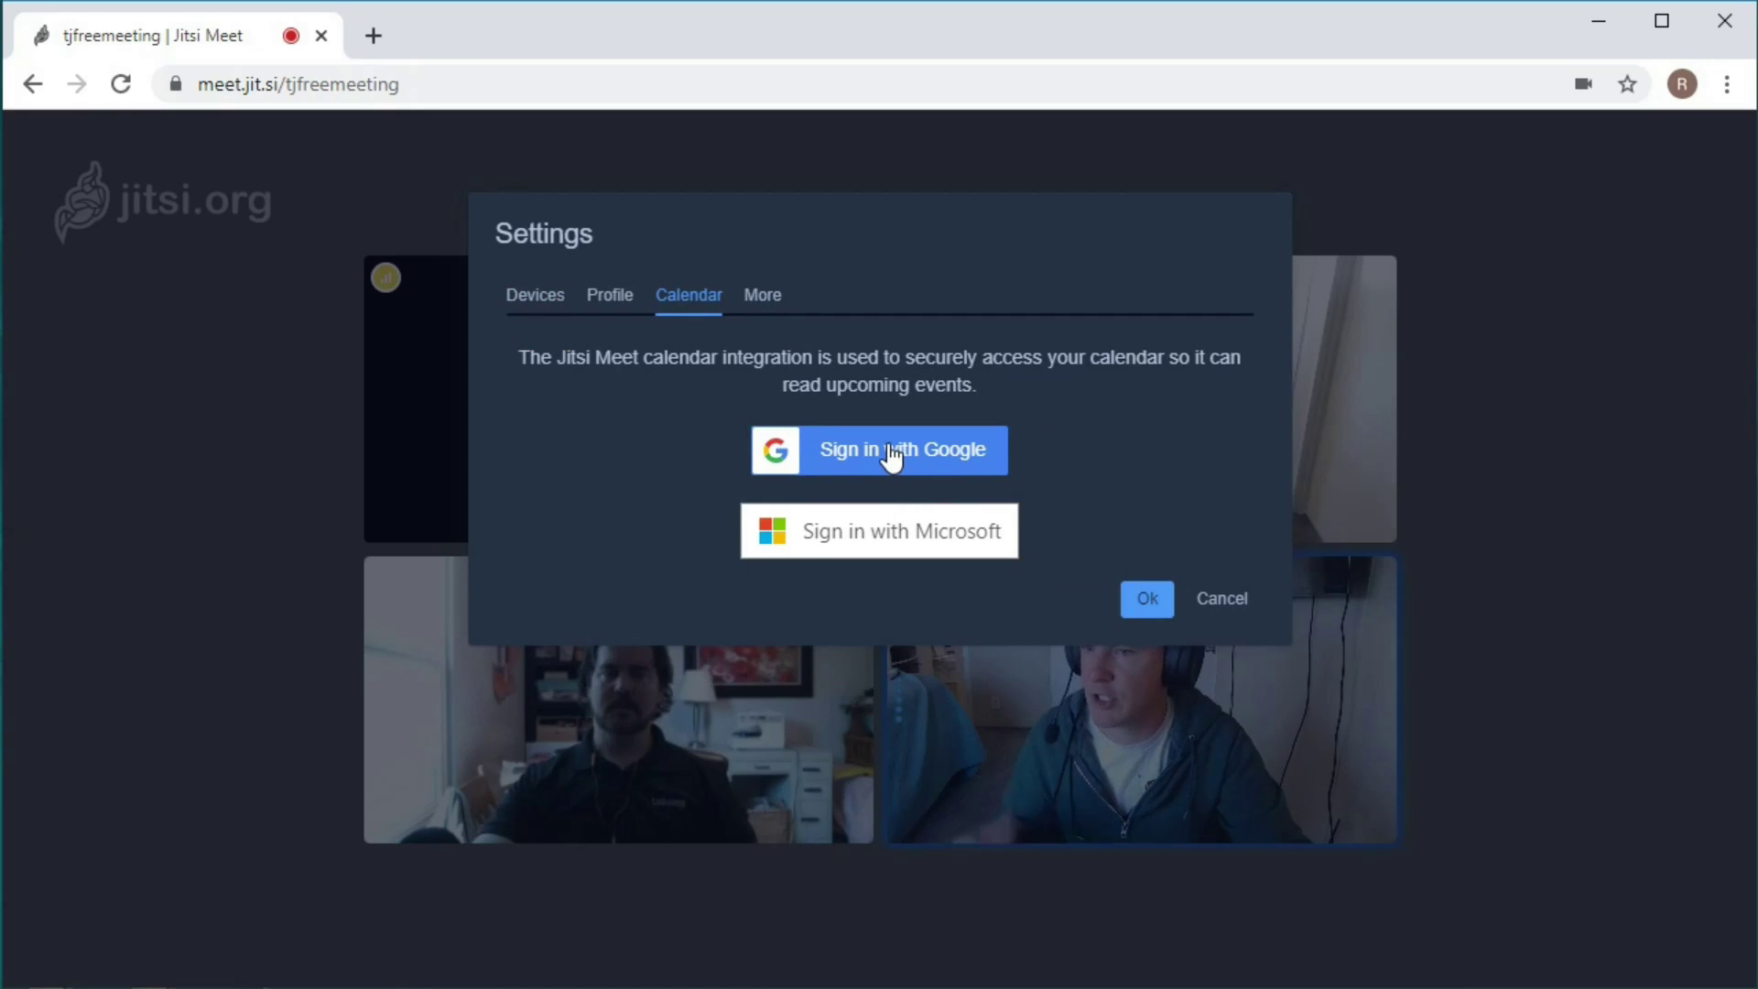
pyautogui.click(623, 305)
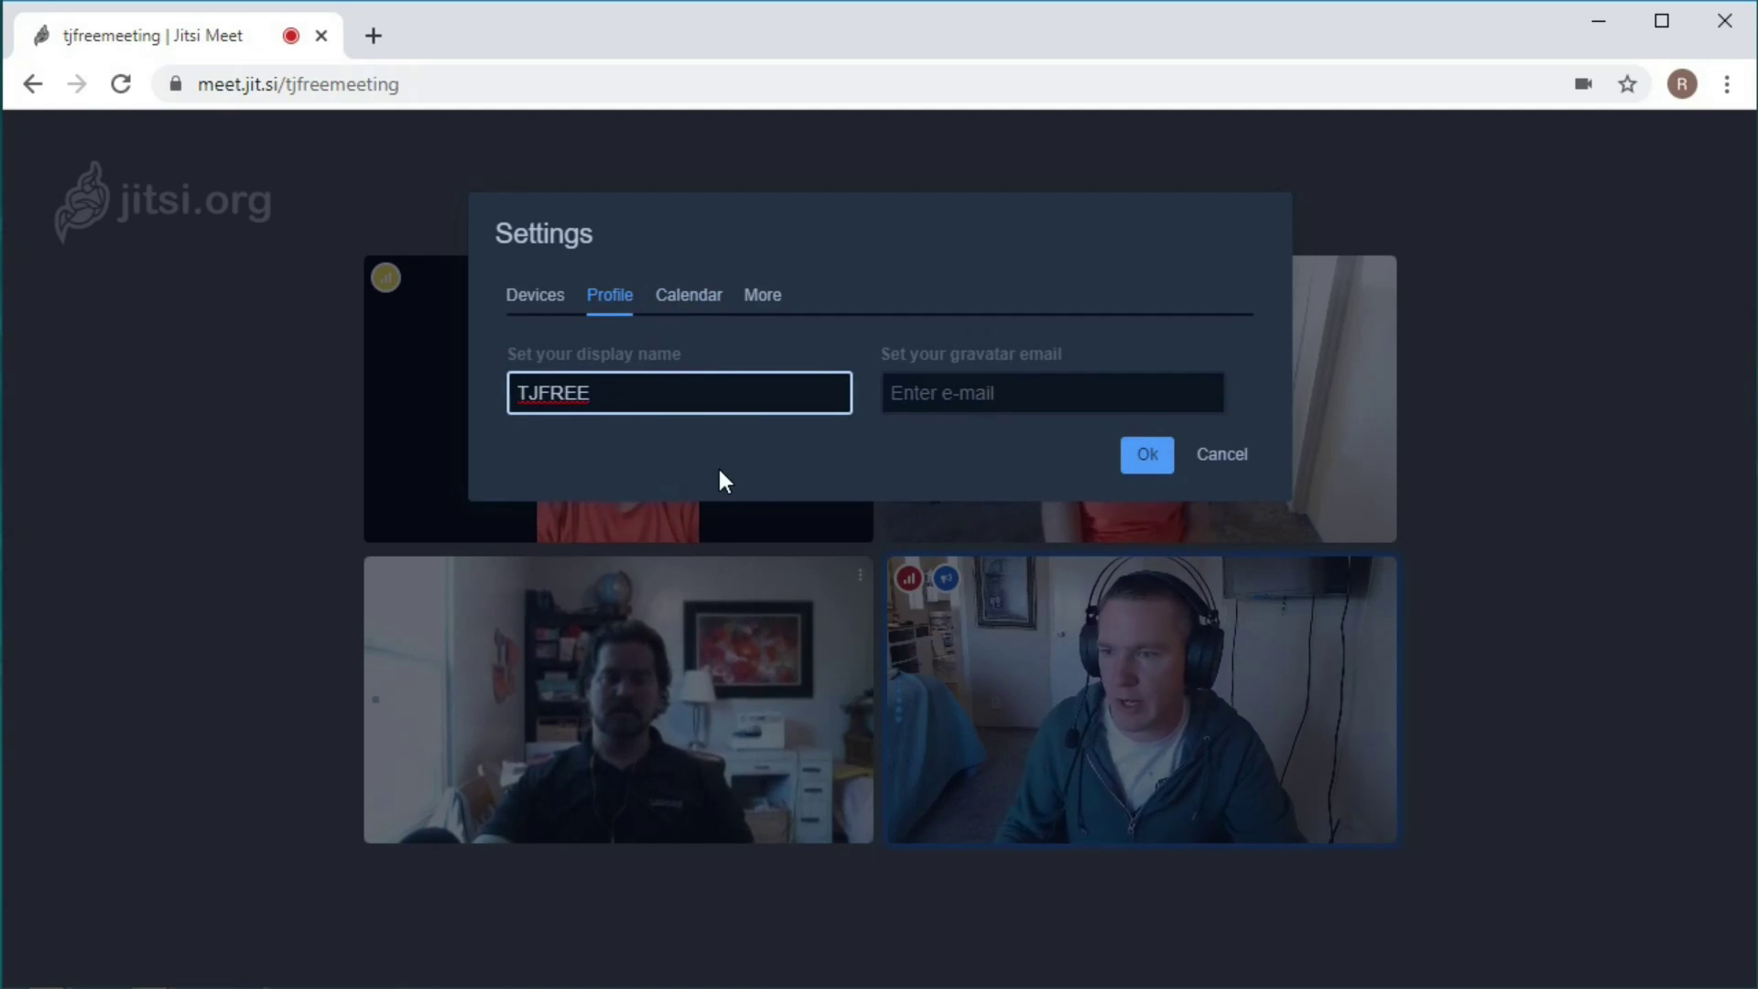
pyautogui.press('Return')
pyautogui.click(1696, 930)
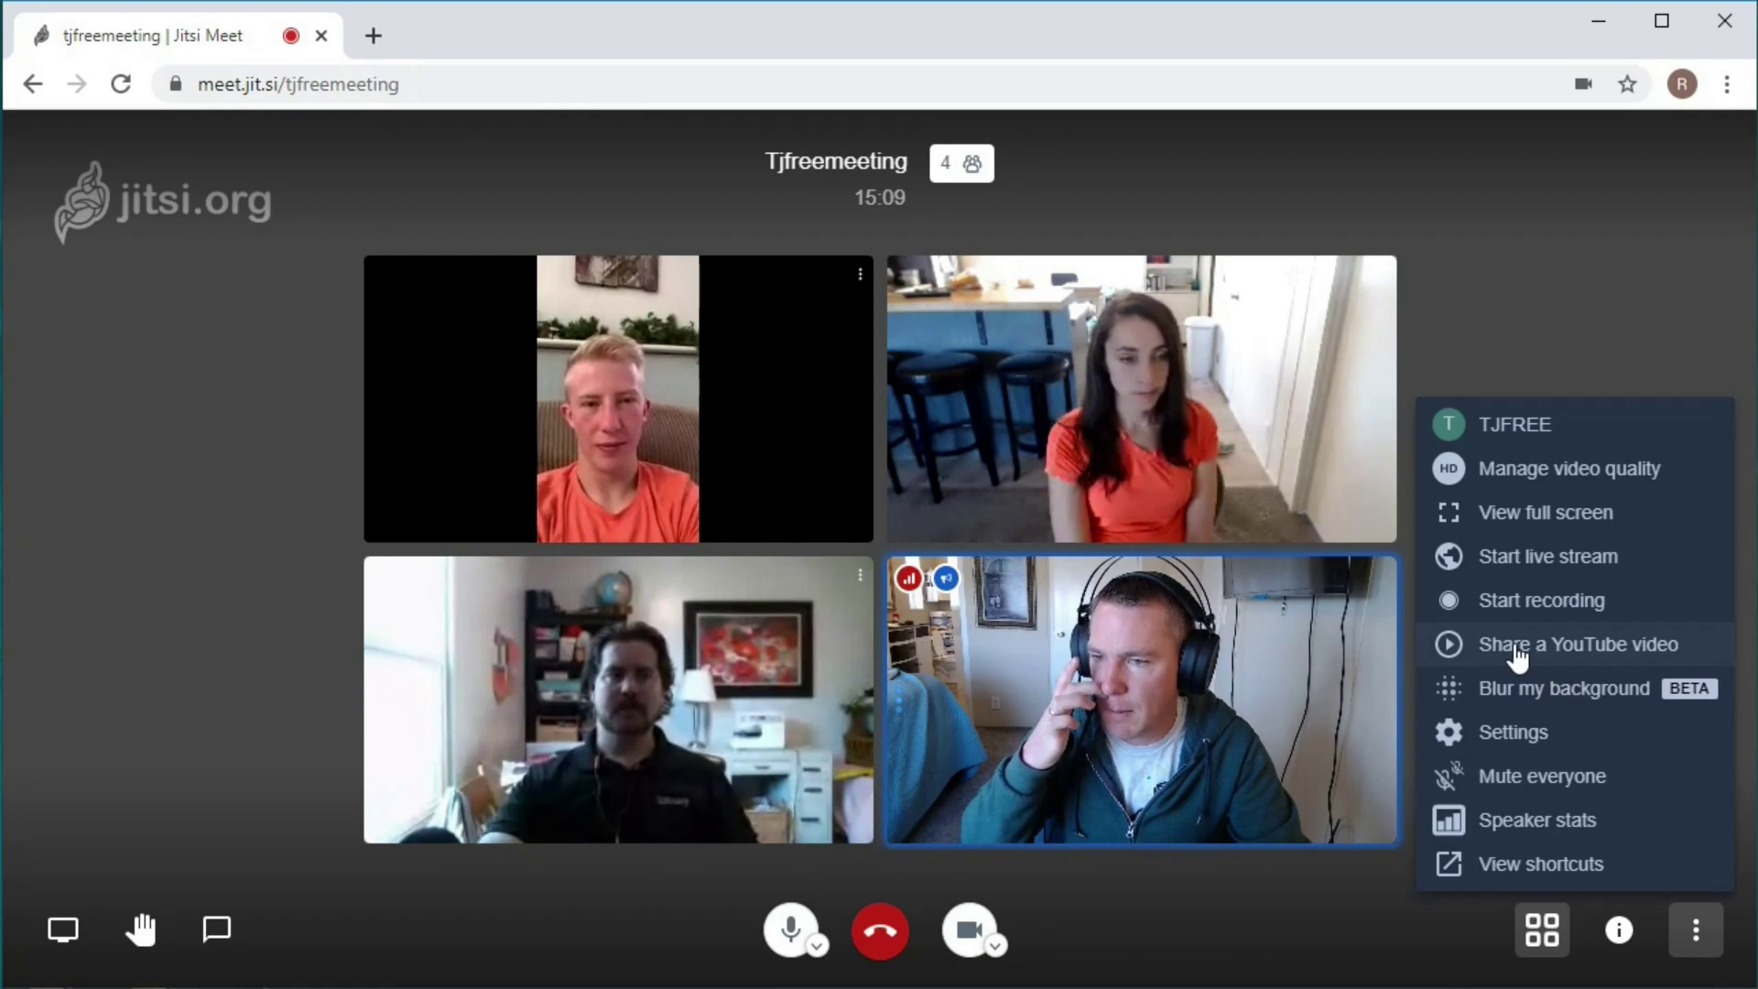
# Share the '7 Mind Blowing Facts About DNA' YouTube video with the call.
pyautogui.click(1572, 322)
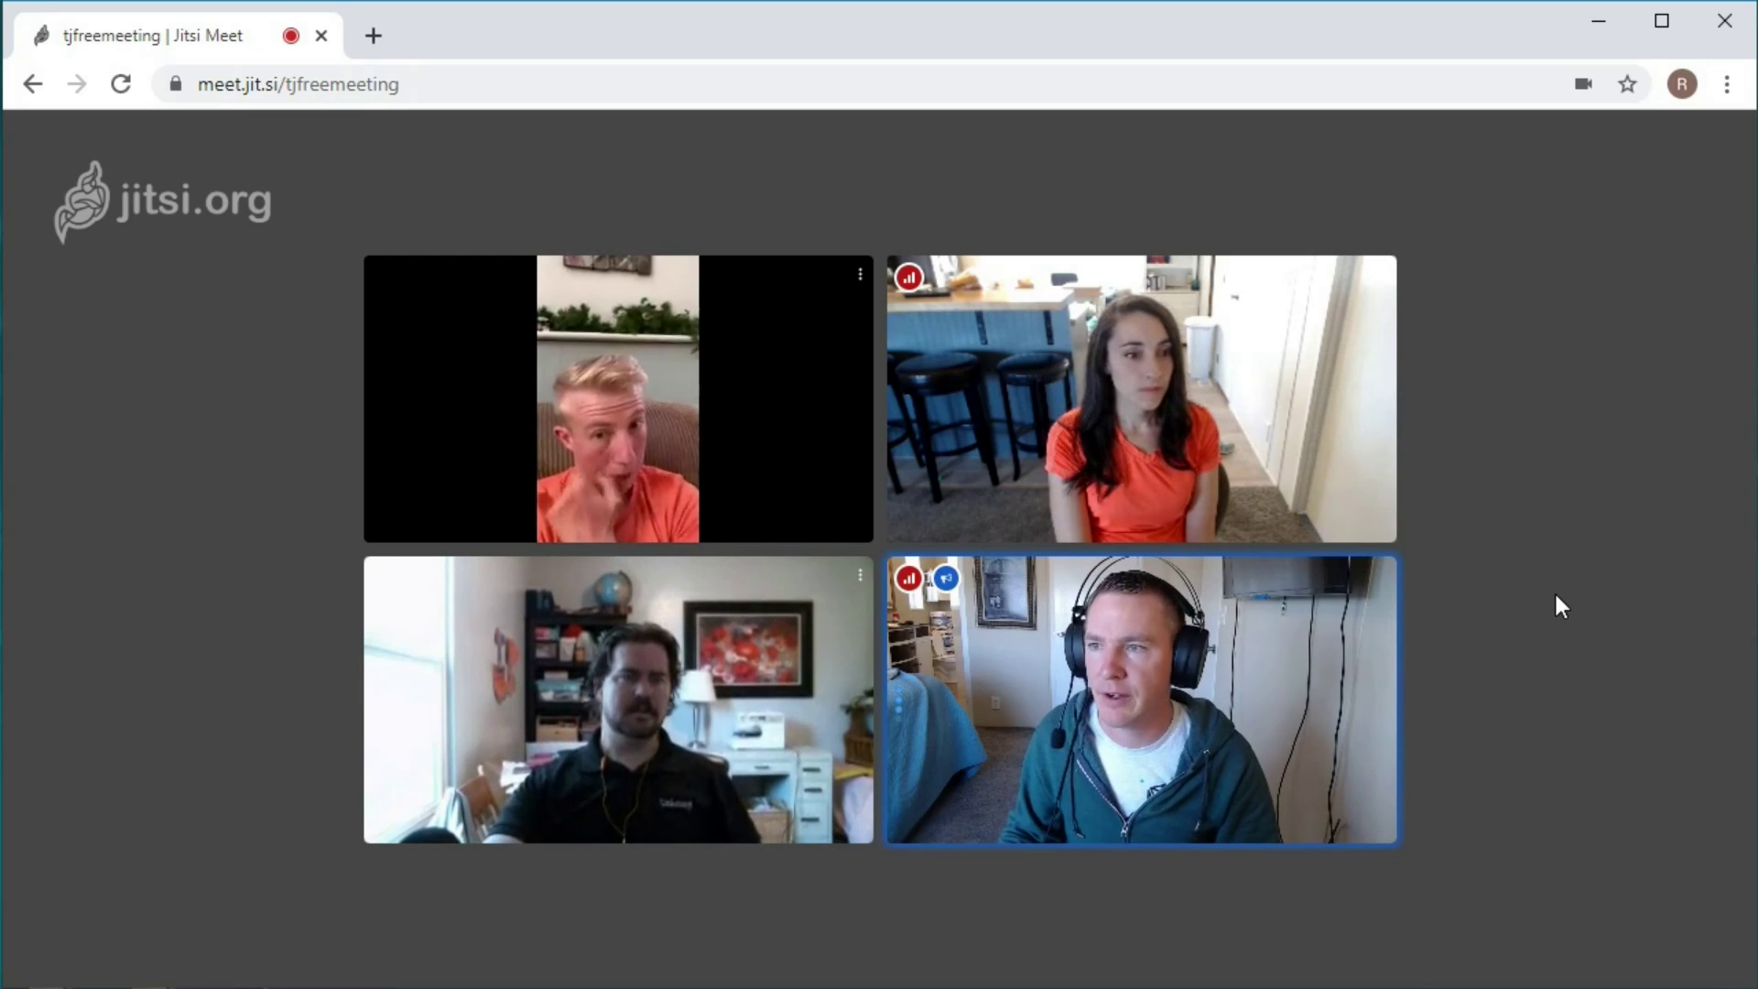
pyautogui.moveTo(1554, 145)
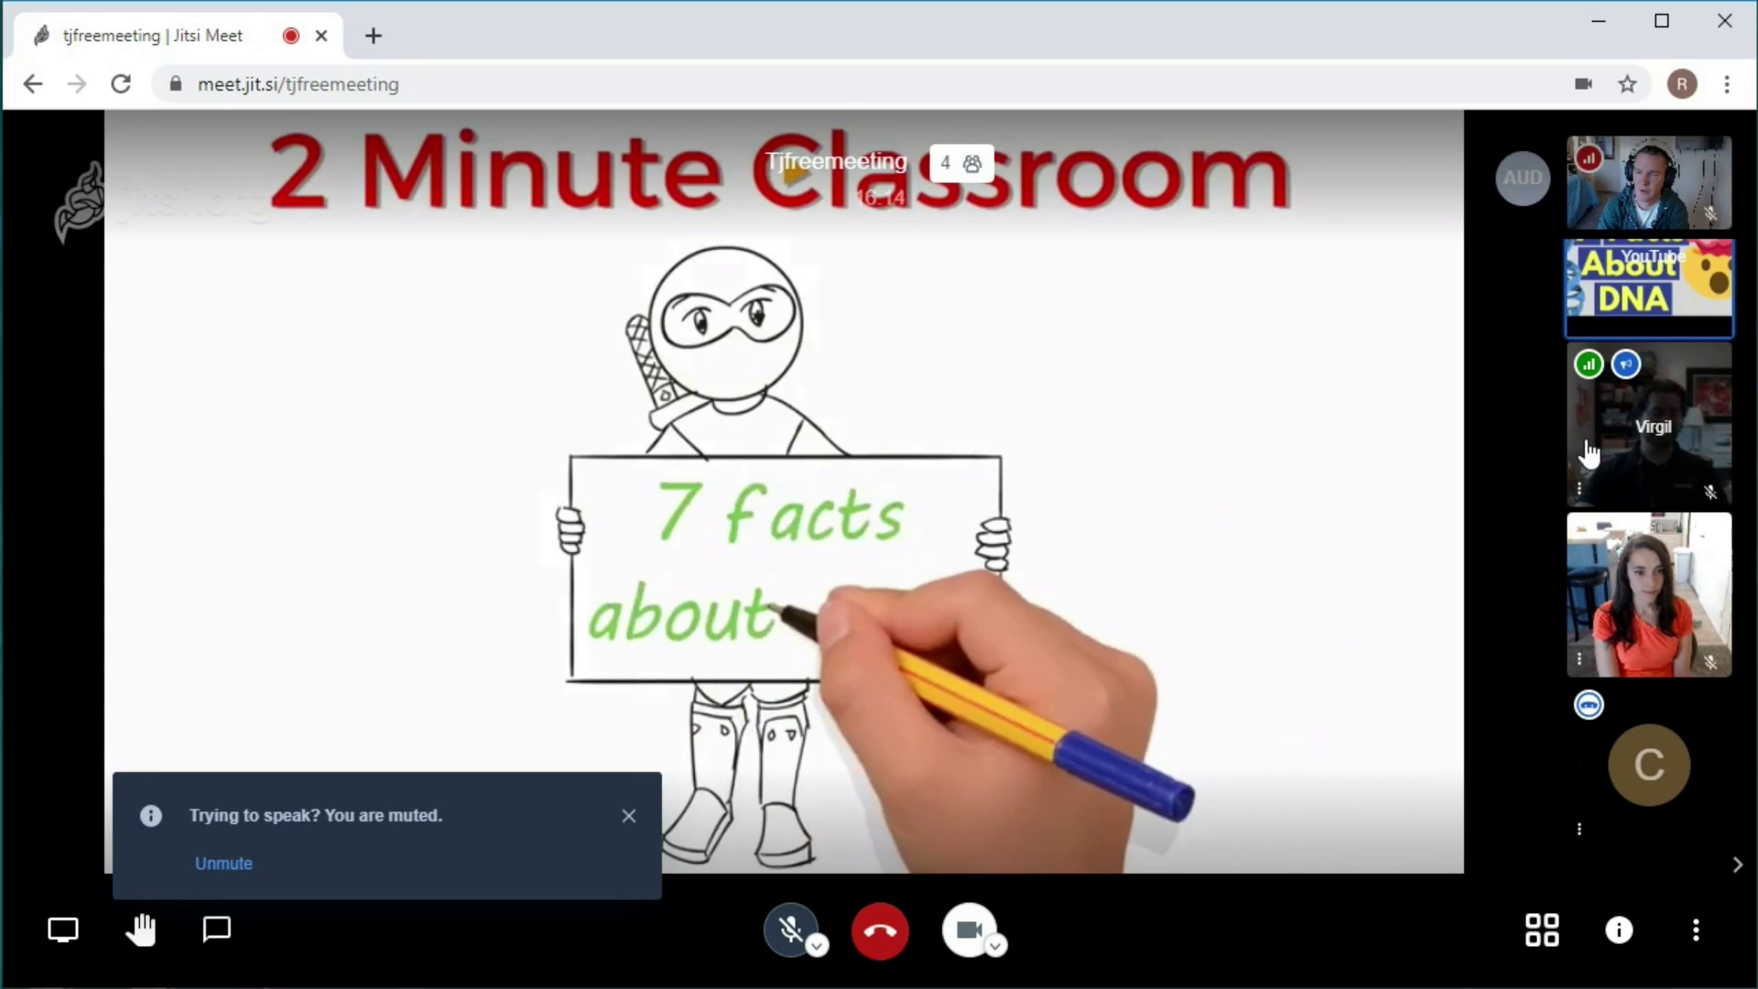
# Unmute your microphone and switch to tile view showing everyone plus the DNA video.
pyautogui.press('m')
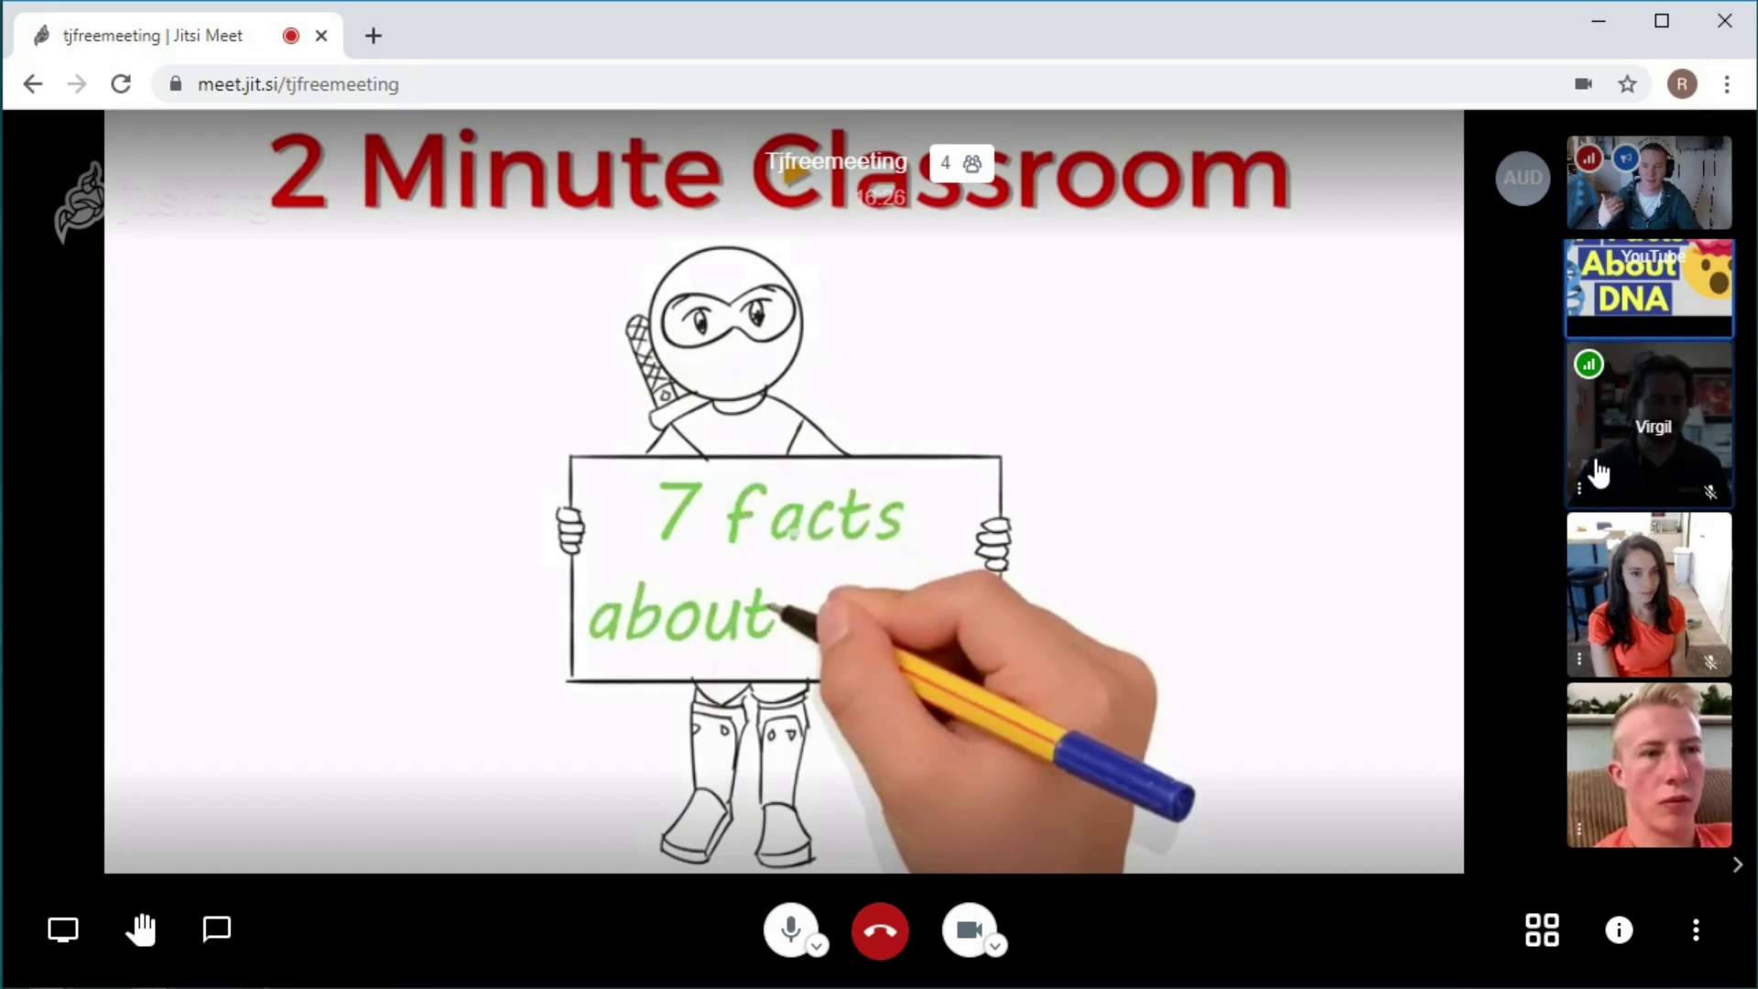
pyautogui.click(1543, 931)
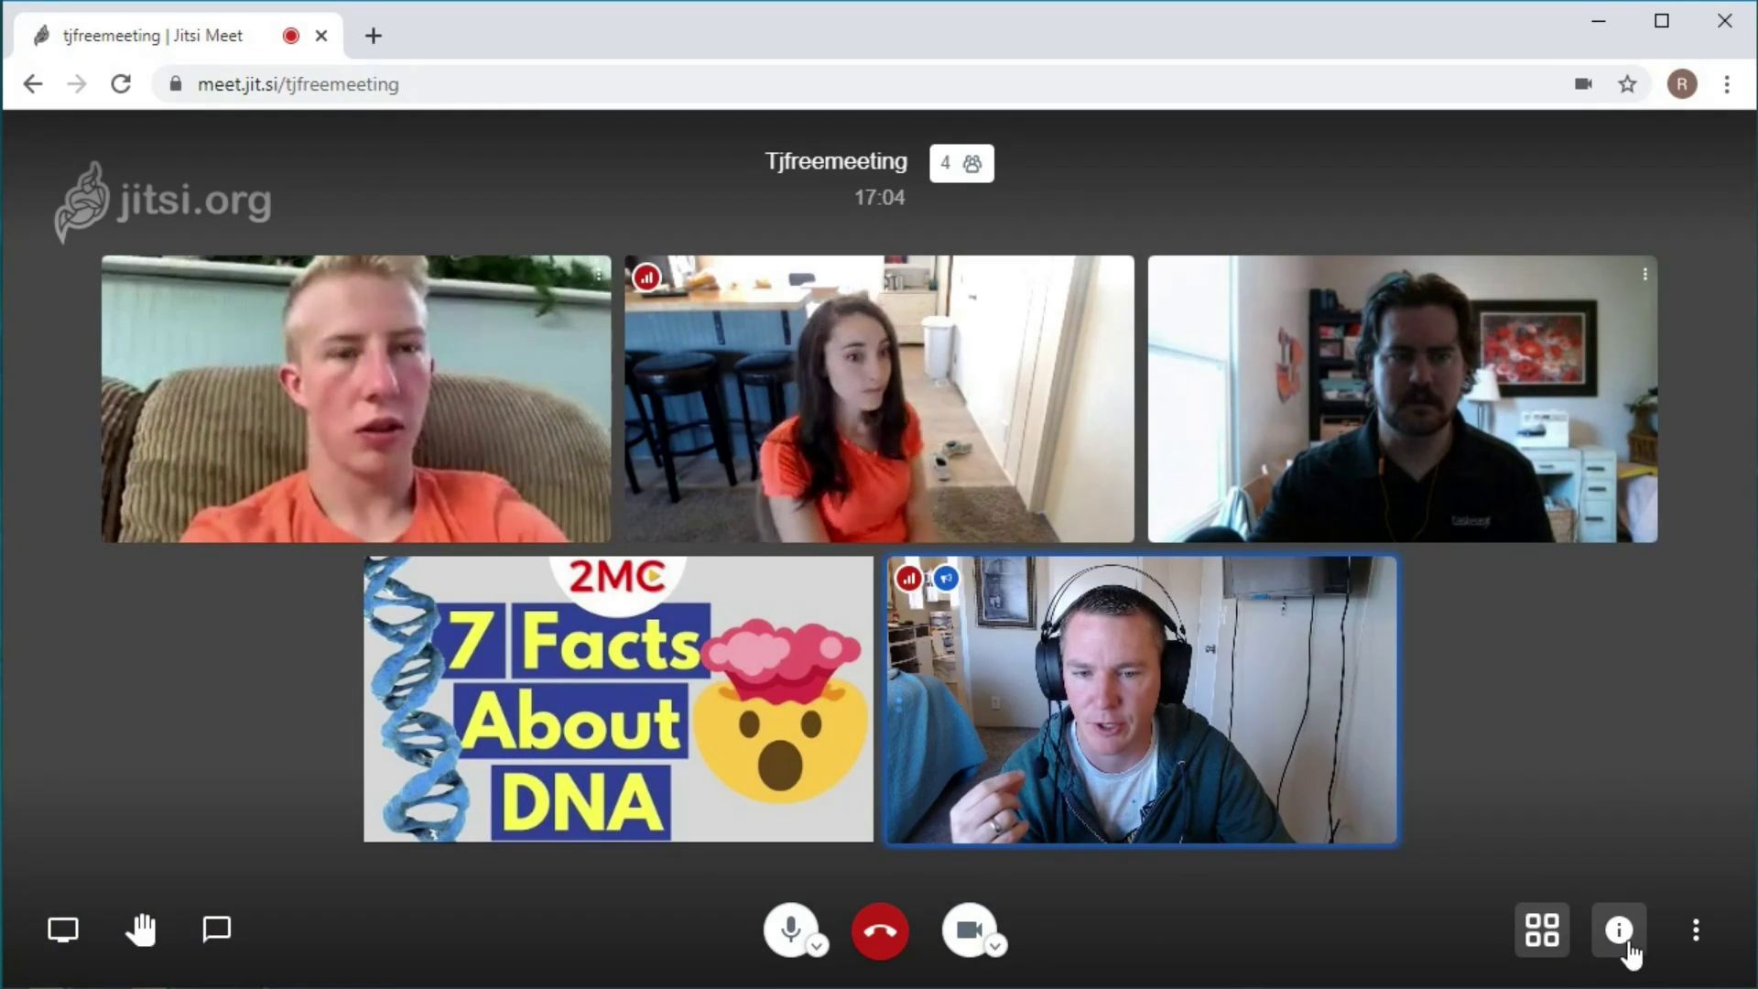
# Bring up the Share panel and open the 'More numbers' dial-in and PIN page.
pyautogui.click(1628, 943)
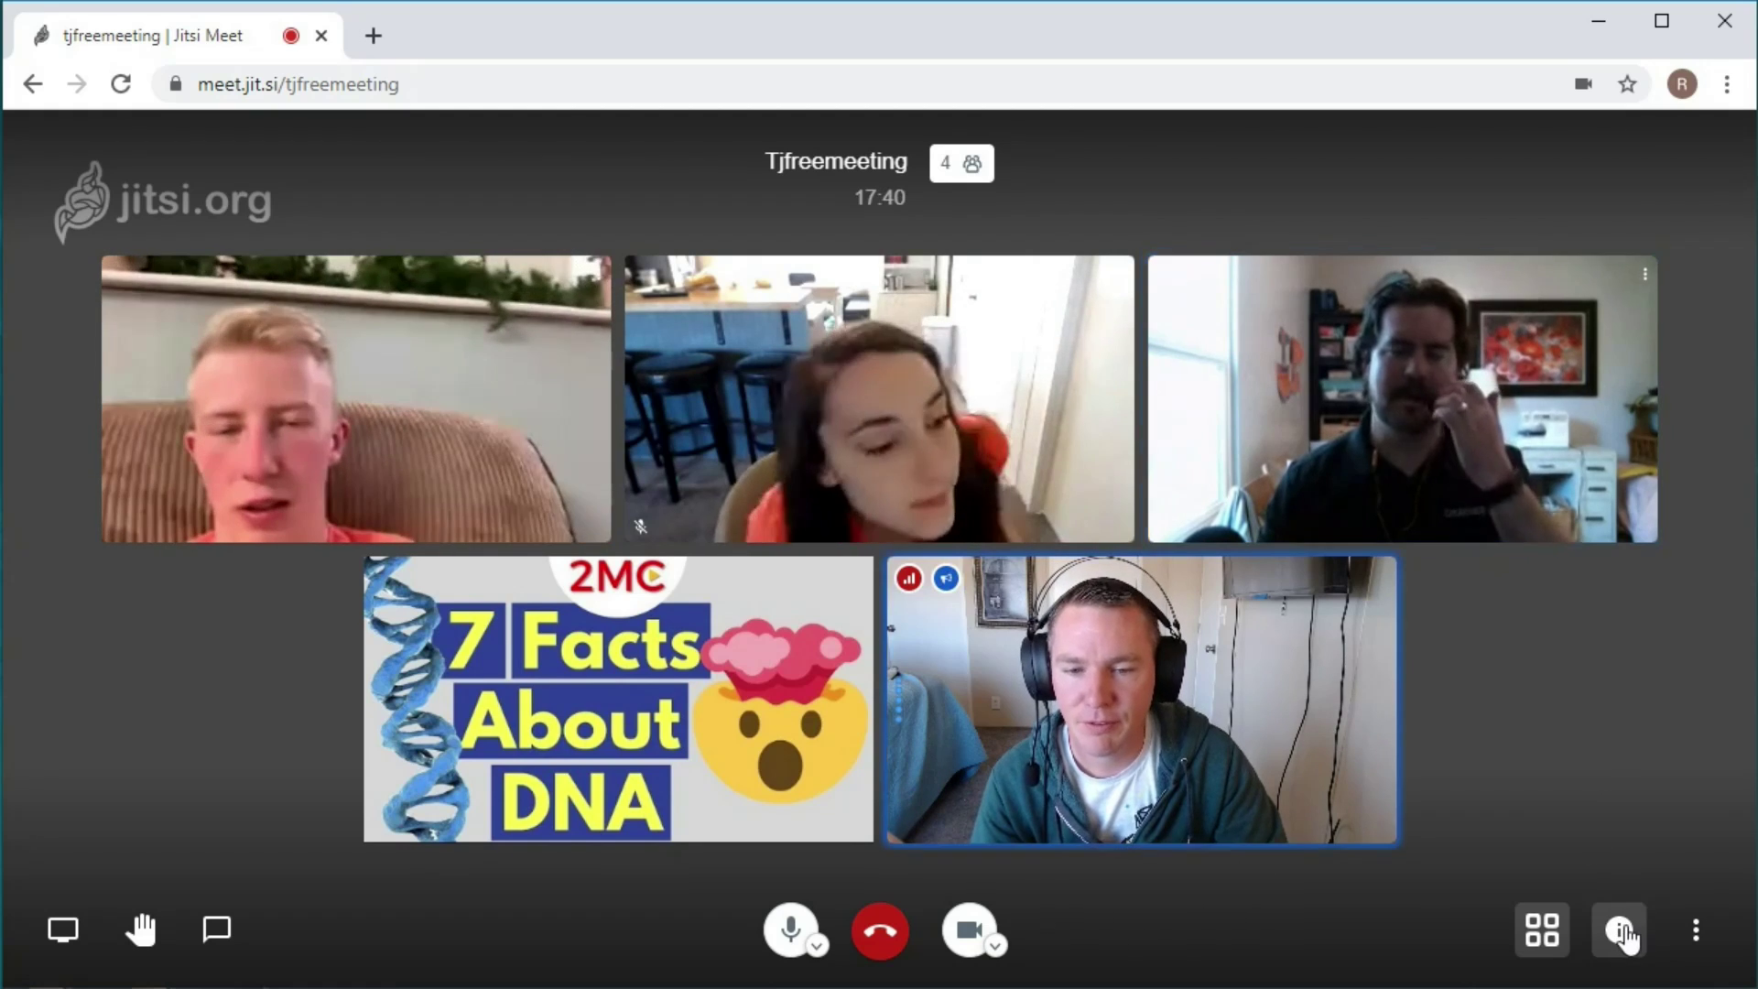
pyautogui.click(1619, 930)
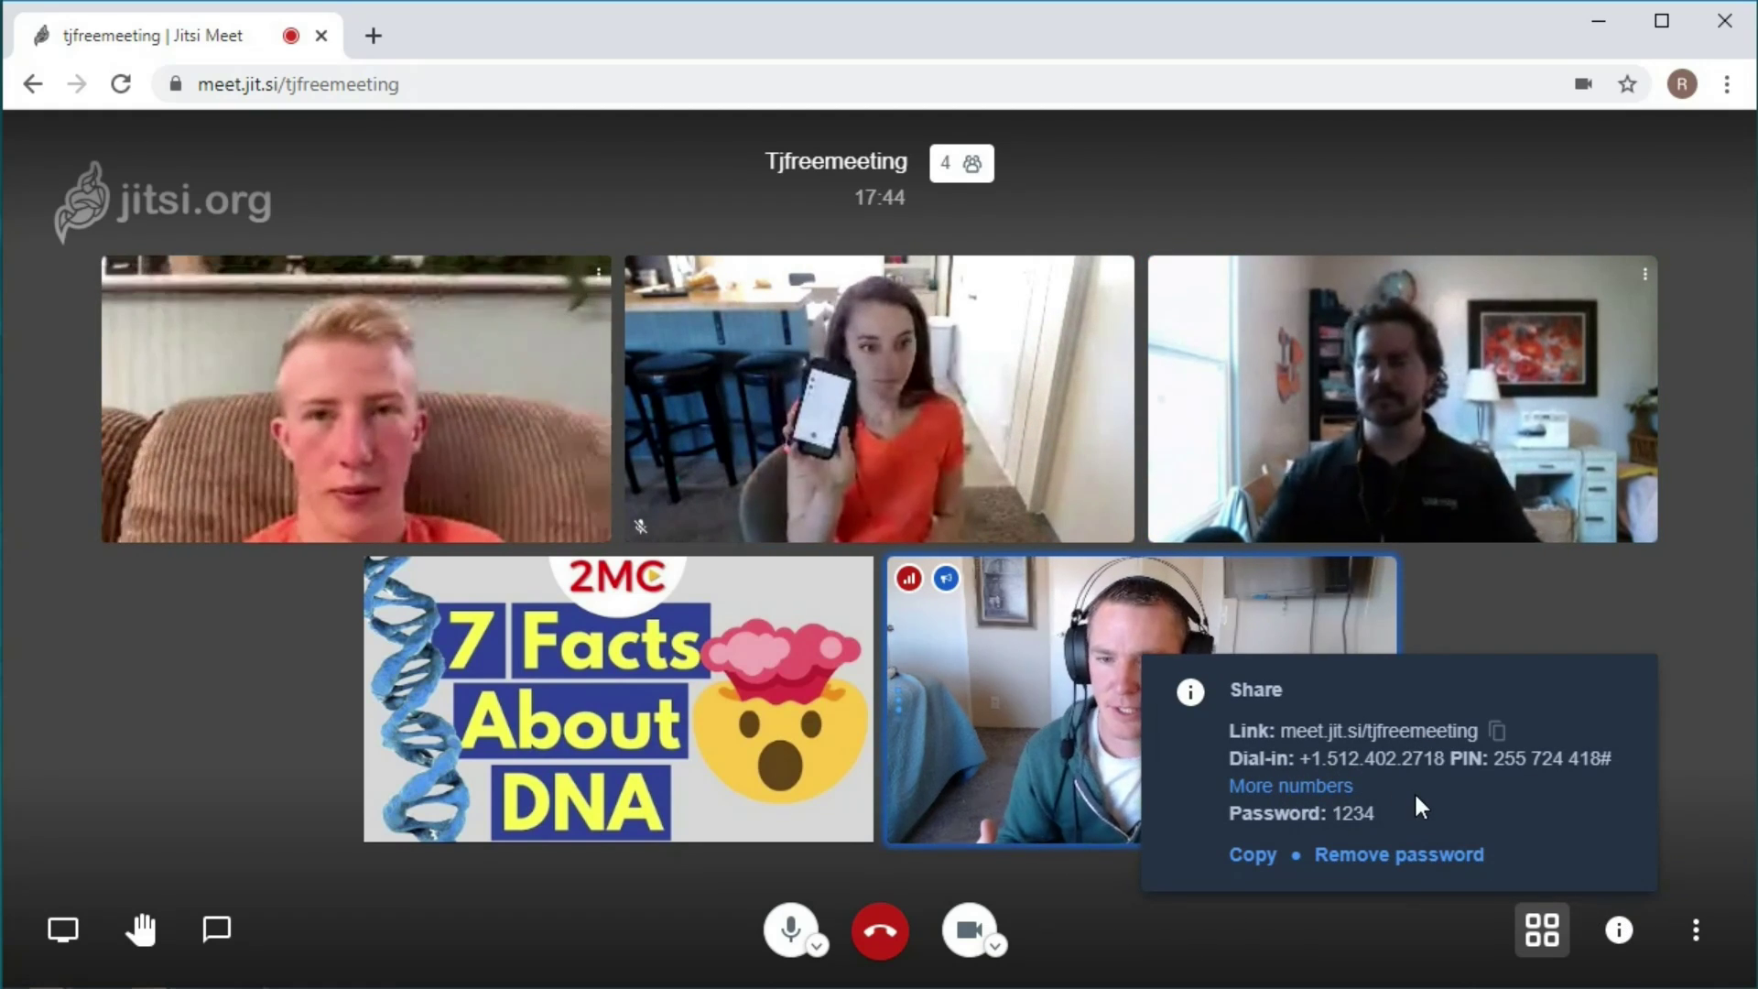
pyautogui.click(1619, 943)
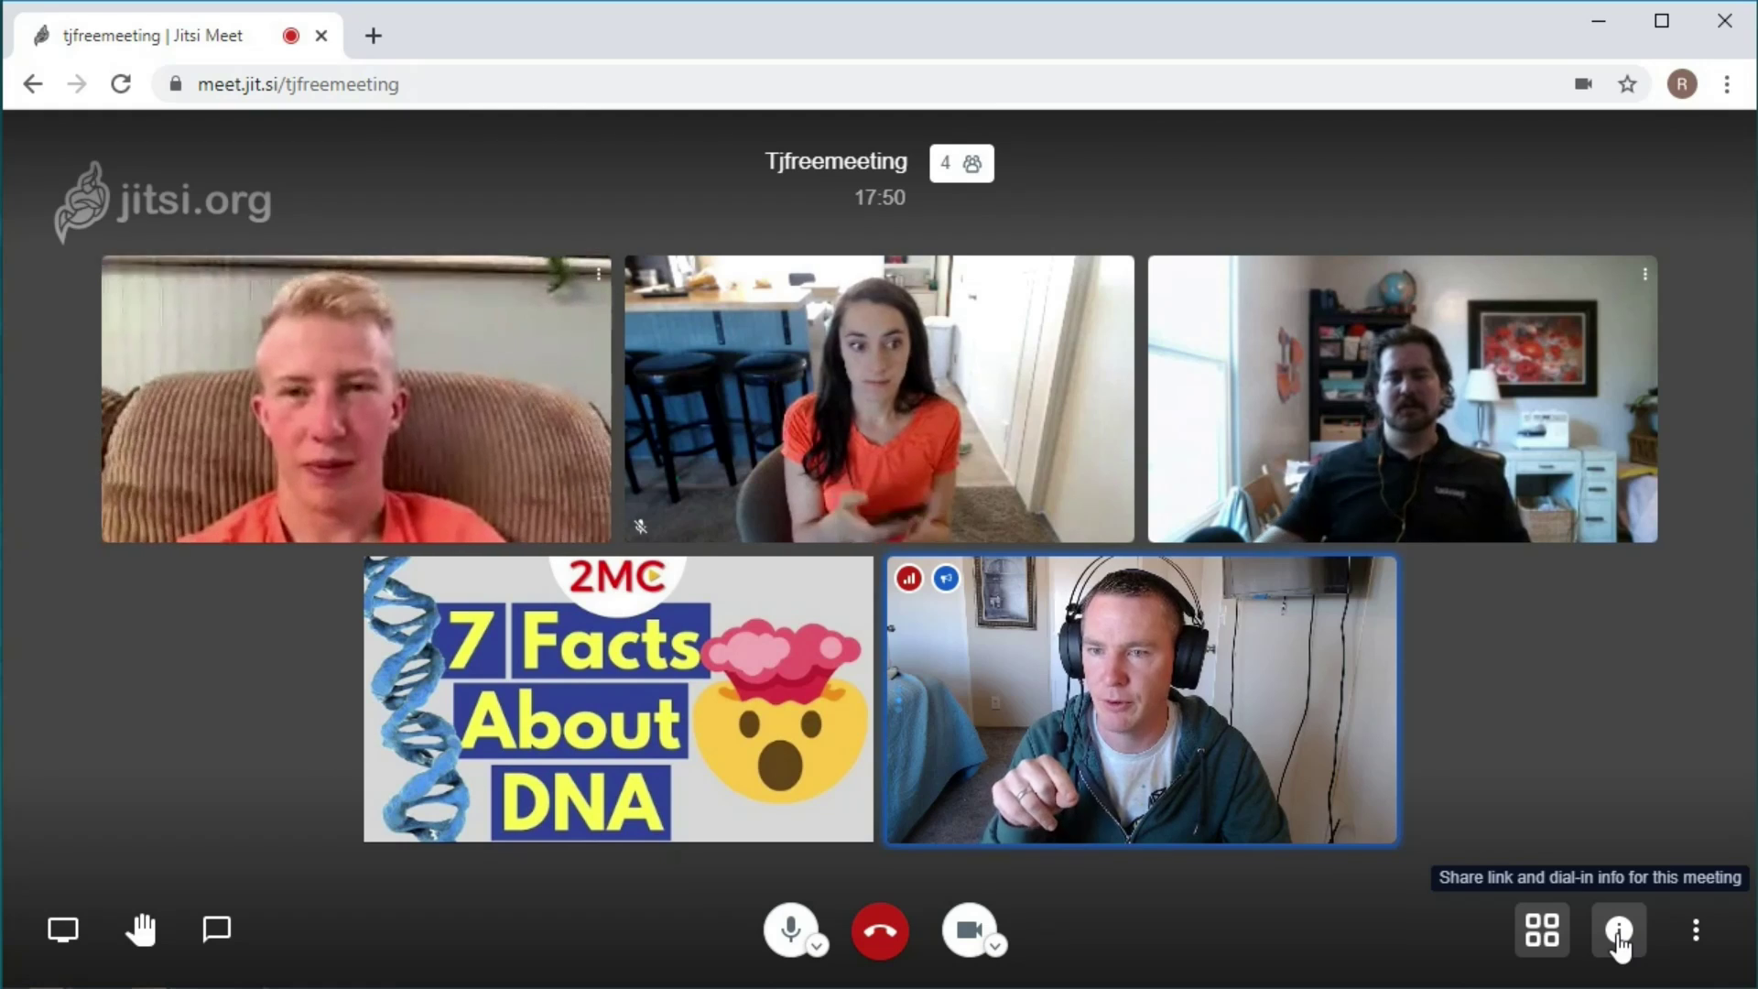
pyautogui.click(1619, 930)
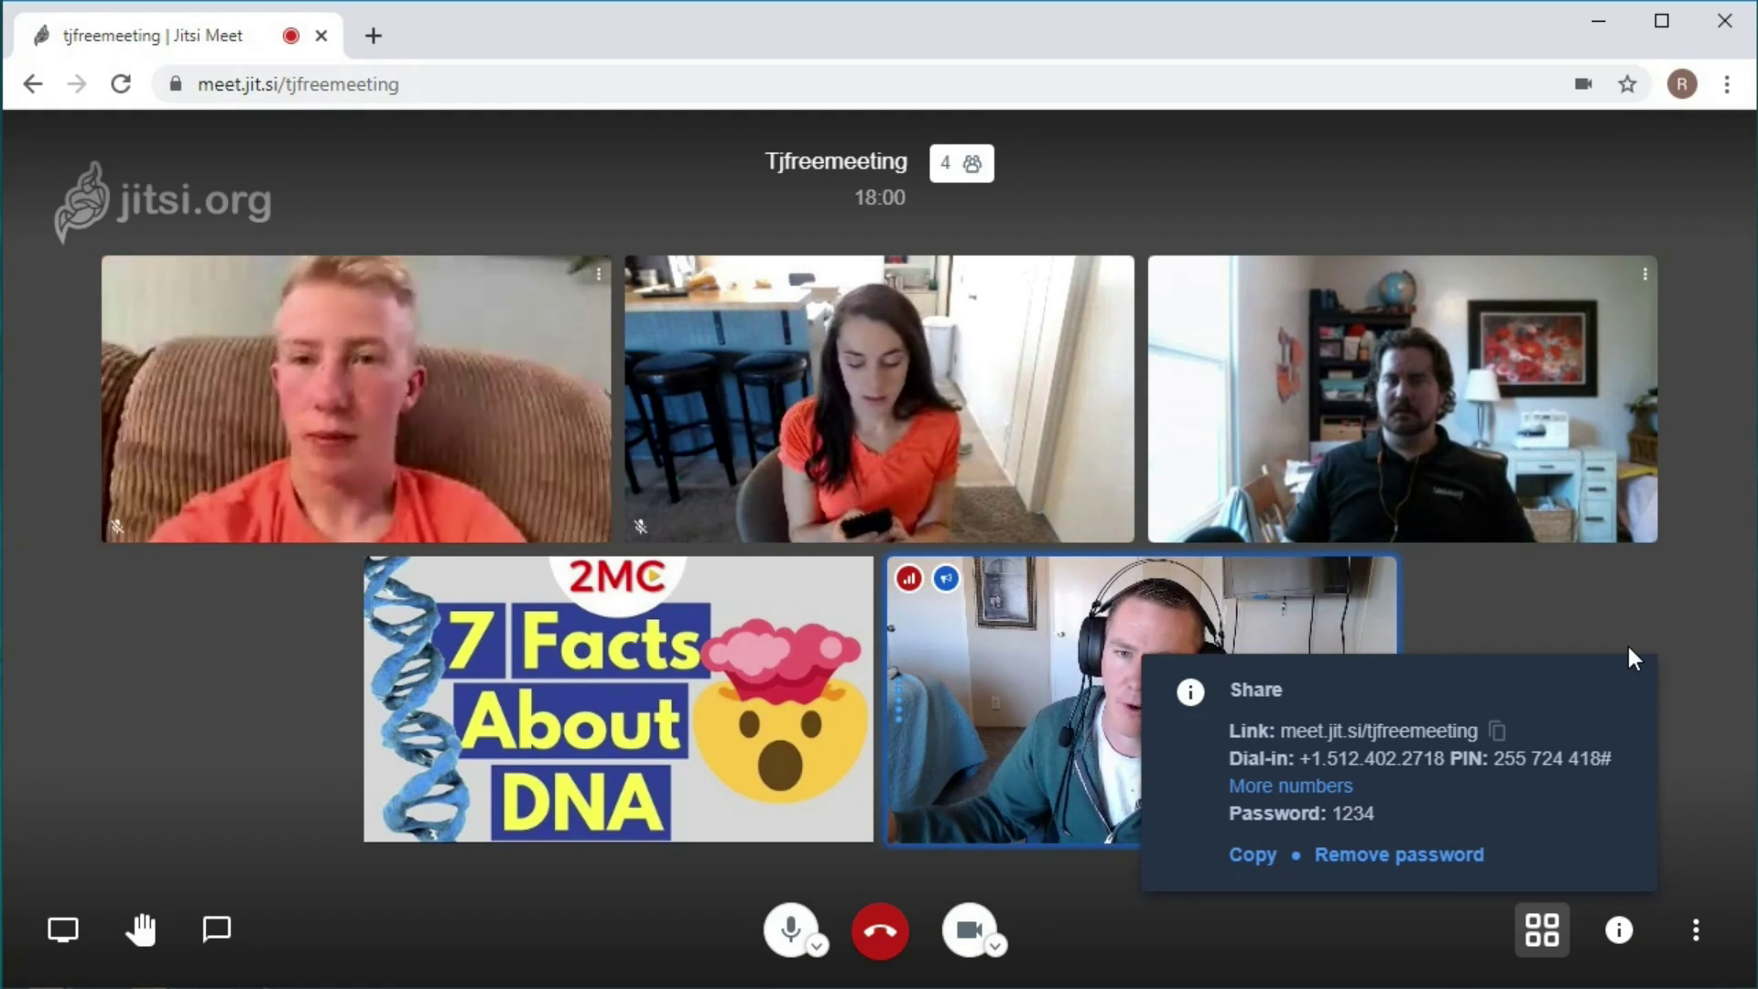
pyautogui.click(1608, 633)
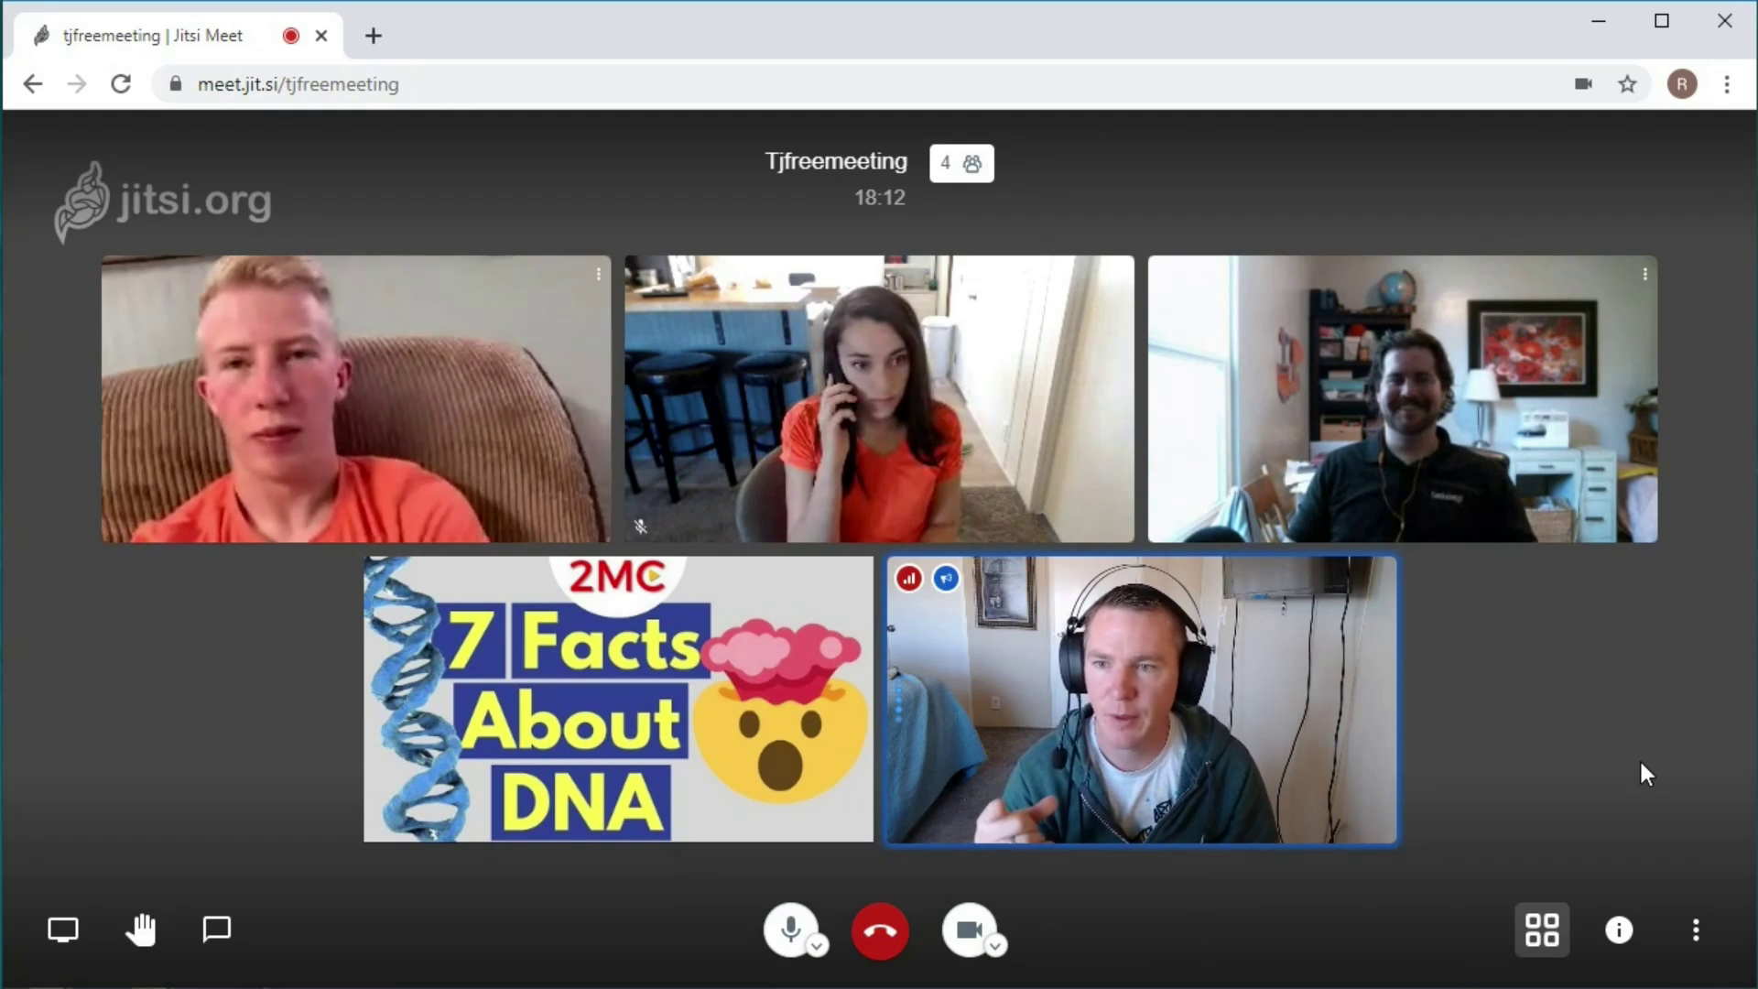
pyautogui.click(1618, 932)
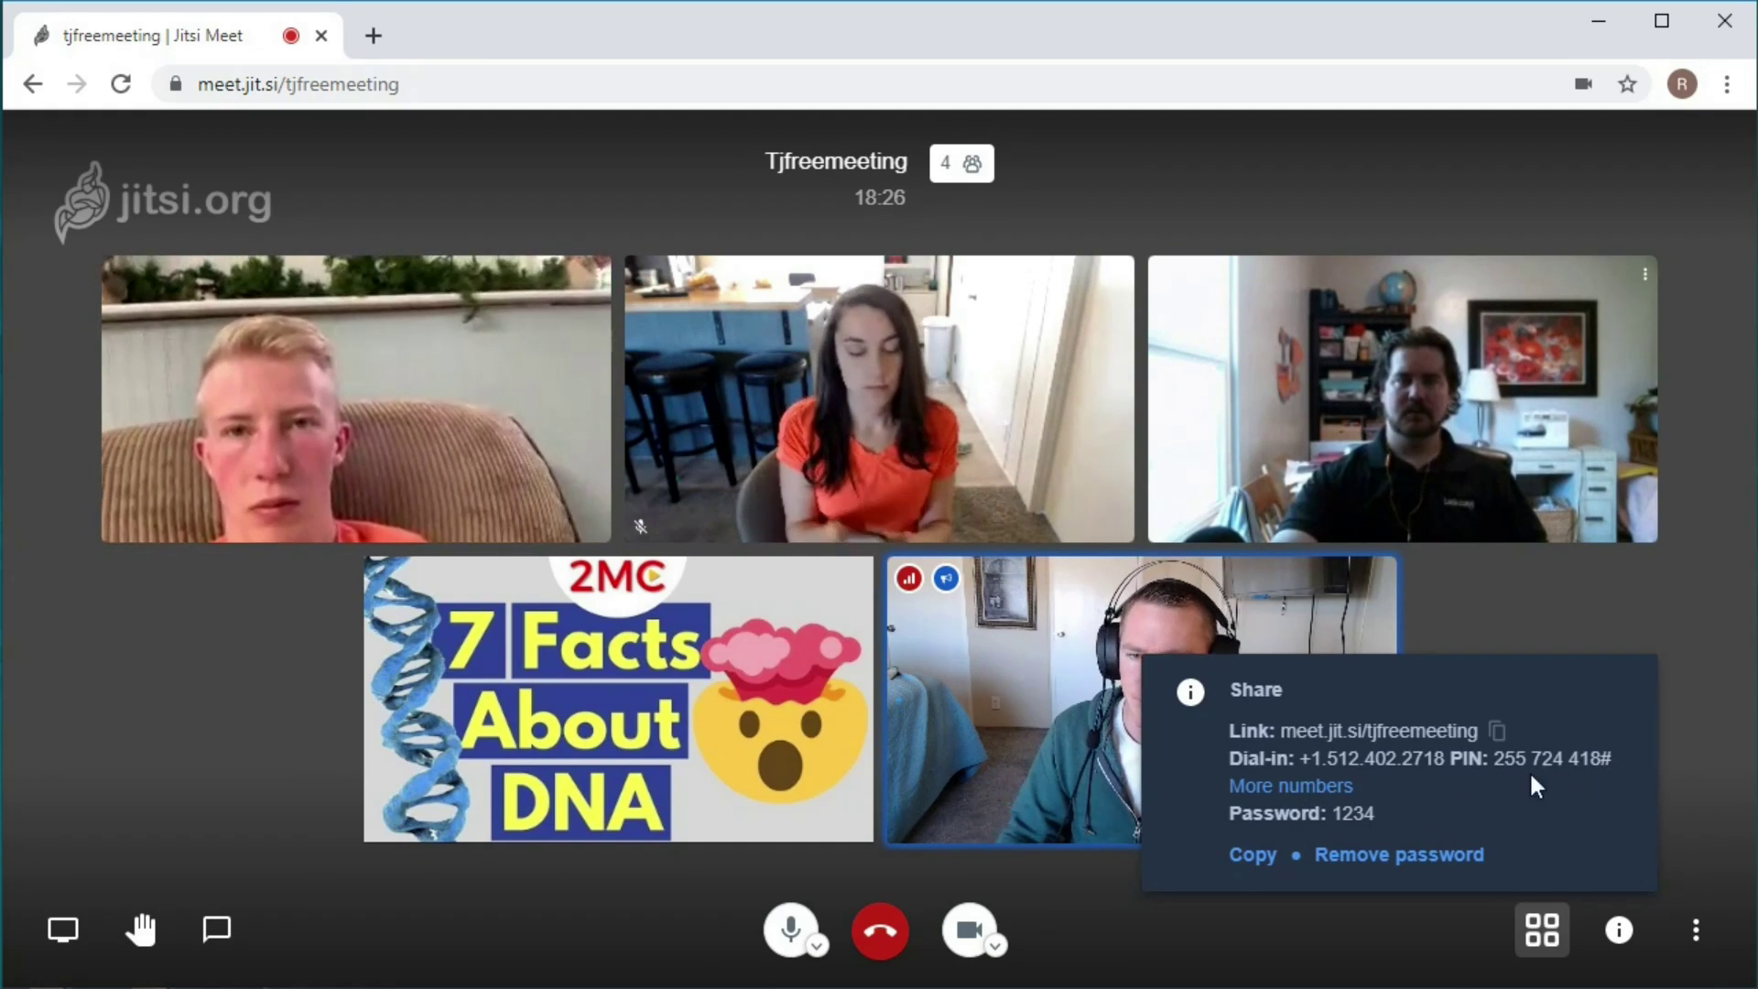
pyautogui.click(1320, 785)
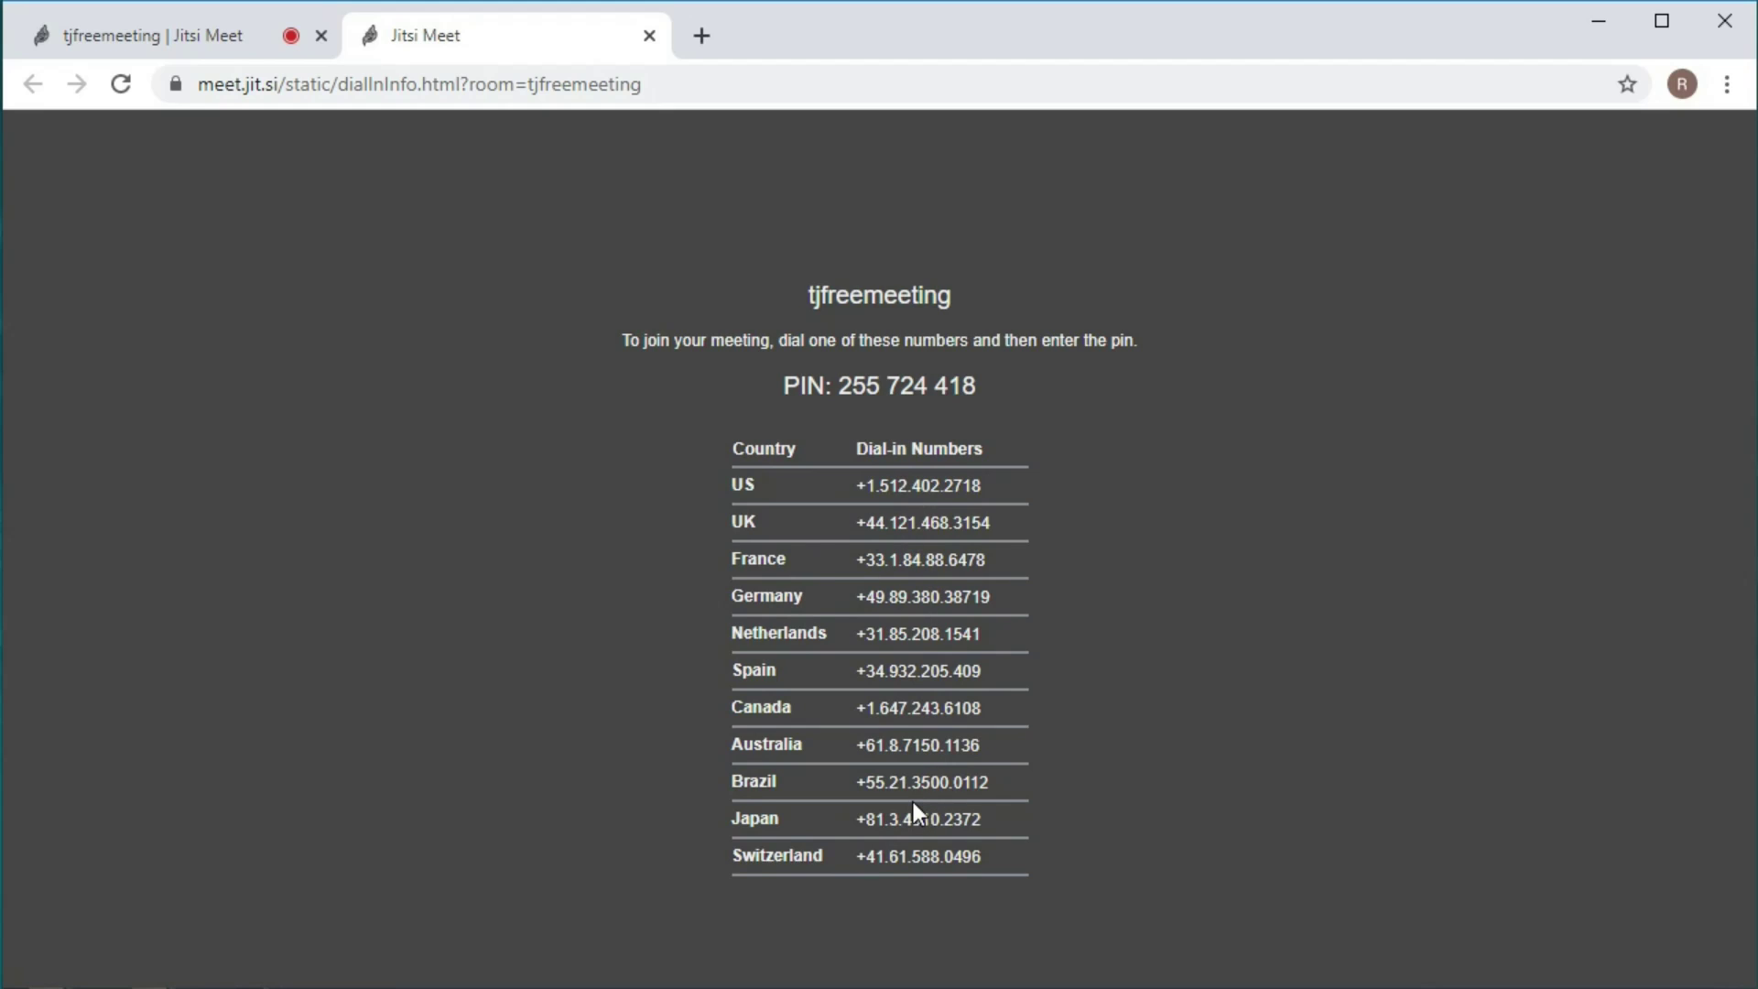
# Switch back to the 'tjfreemeeting | Jitsi Meet' call tab.
pyautogui.click(202, 44)
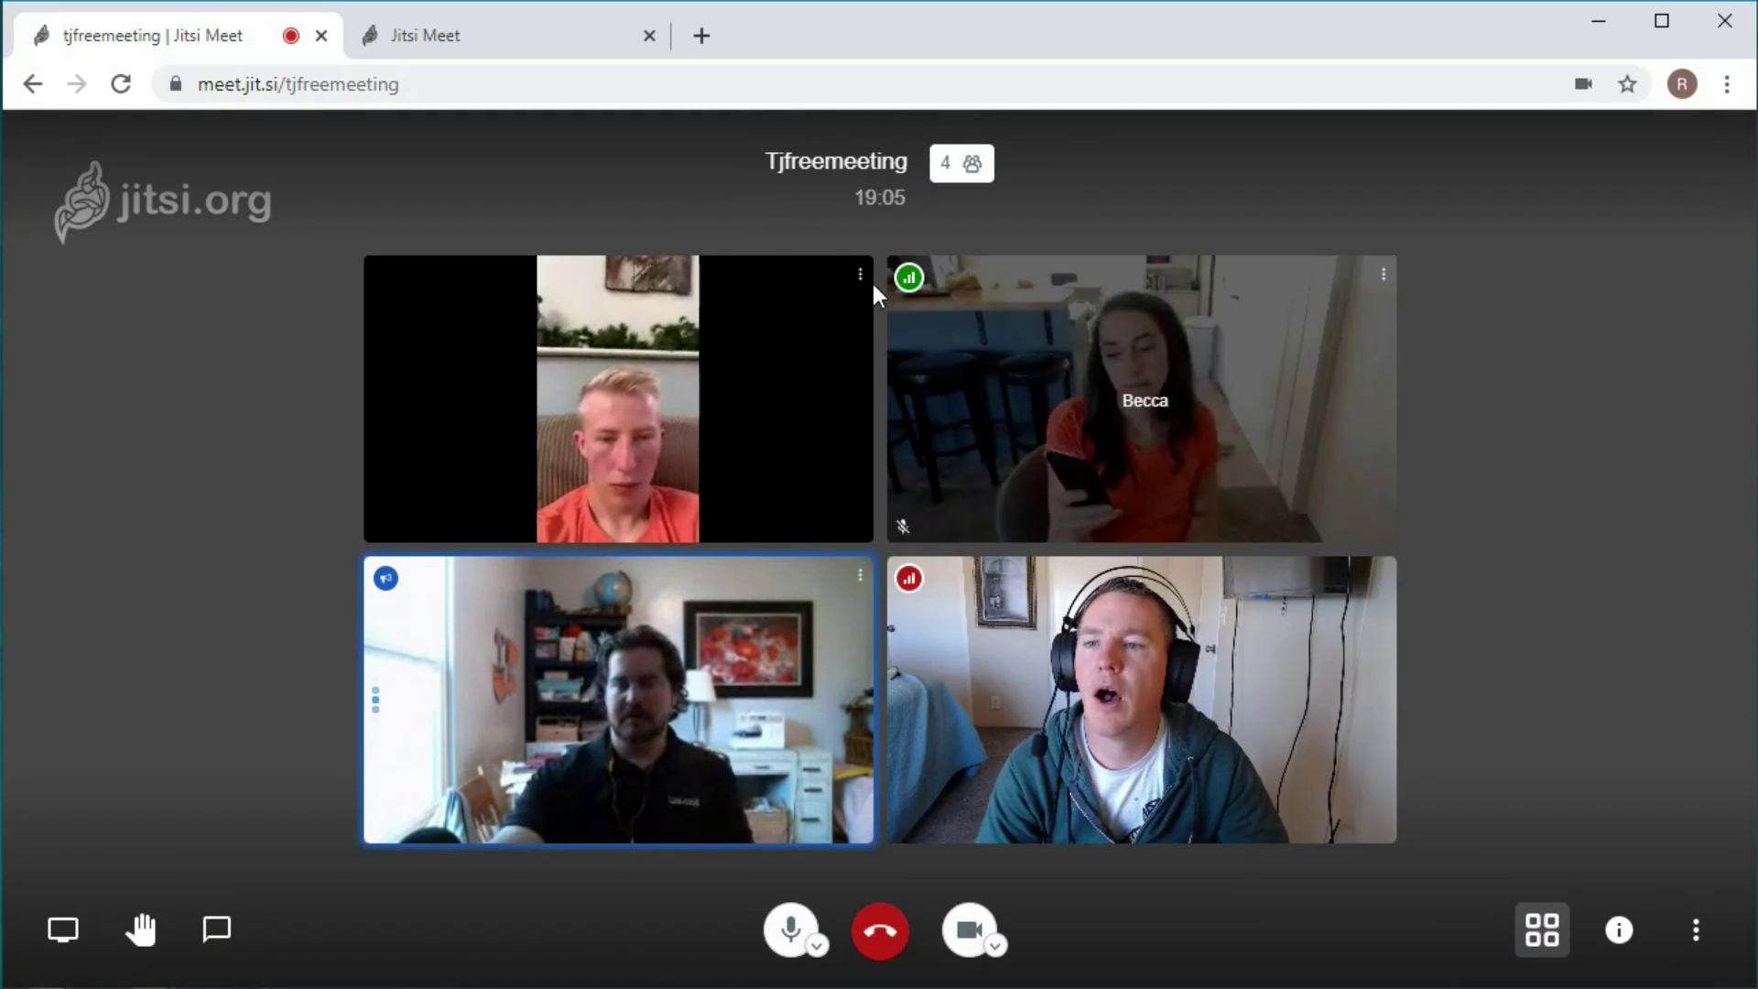
# Kick the dark-haired woman in the kitchen out of the call and confirm.
pyautogui.moveTo(861, 276)
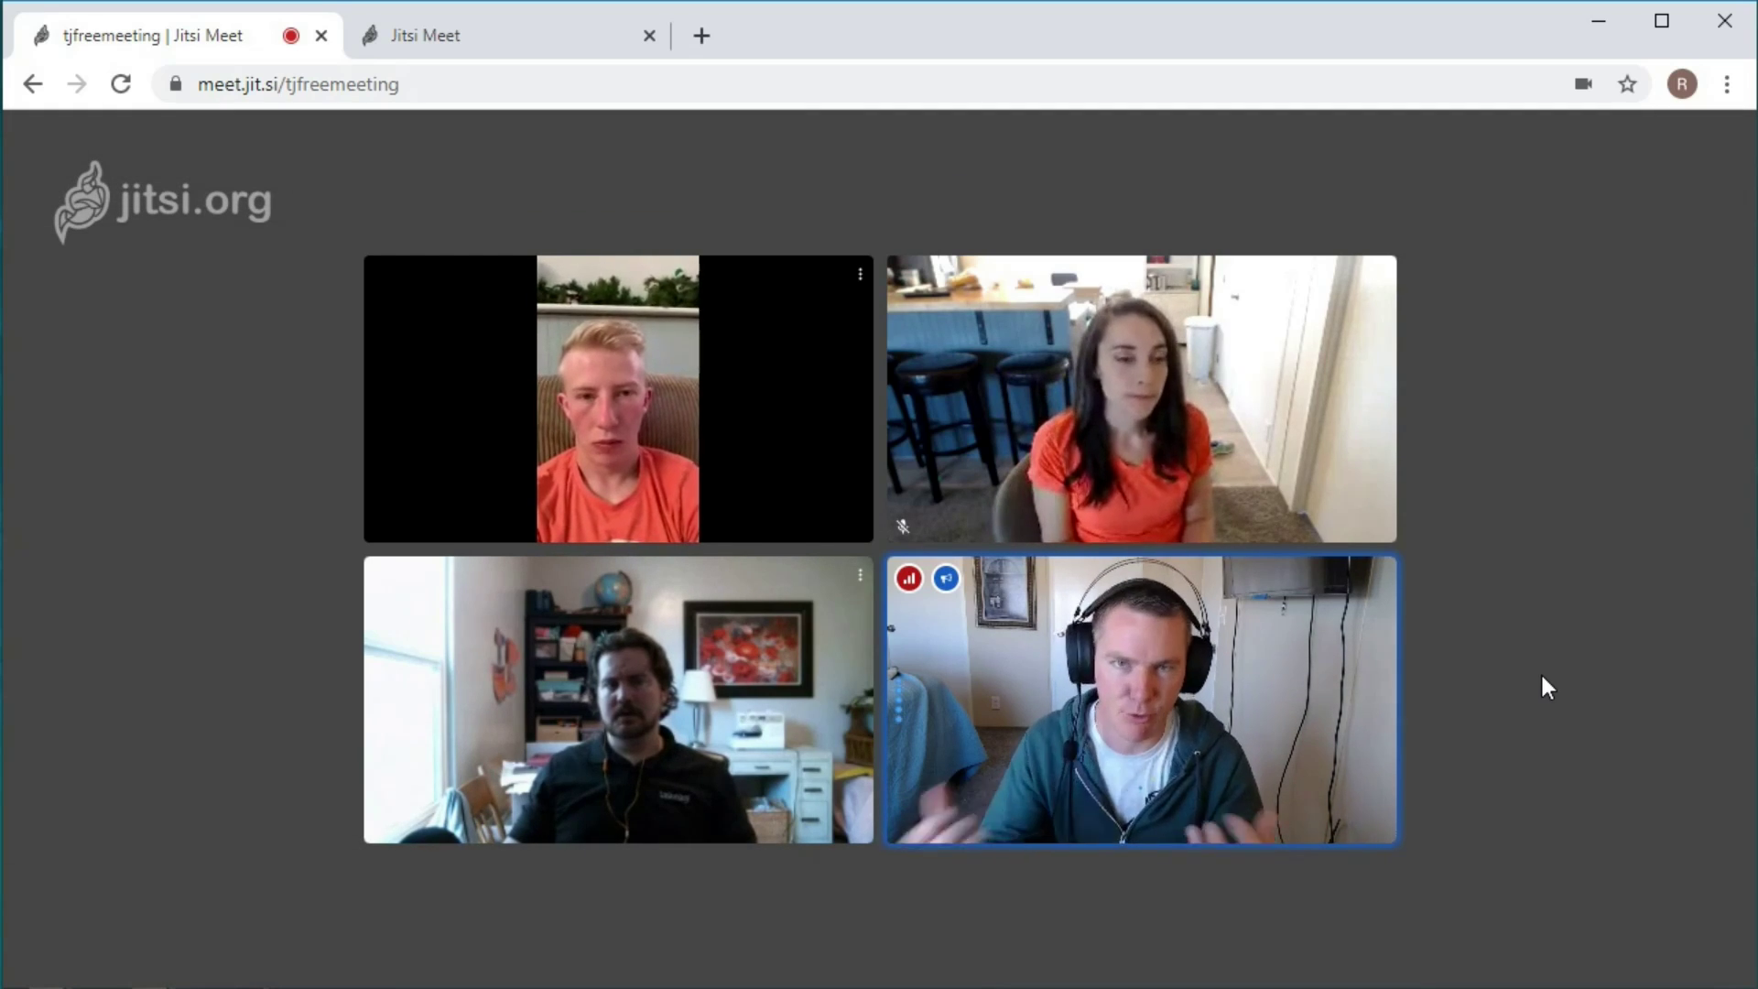
pyautogui.moveTo(1476, 665)
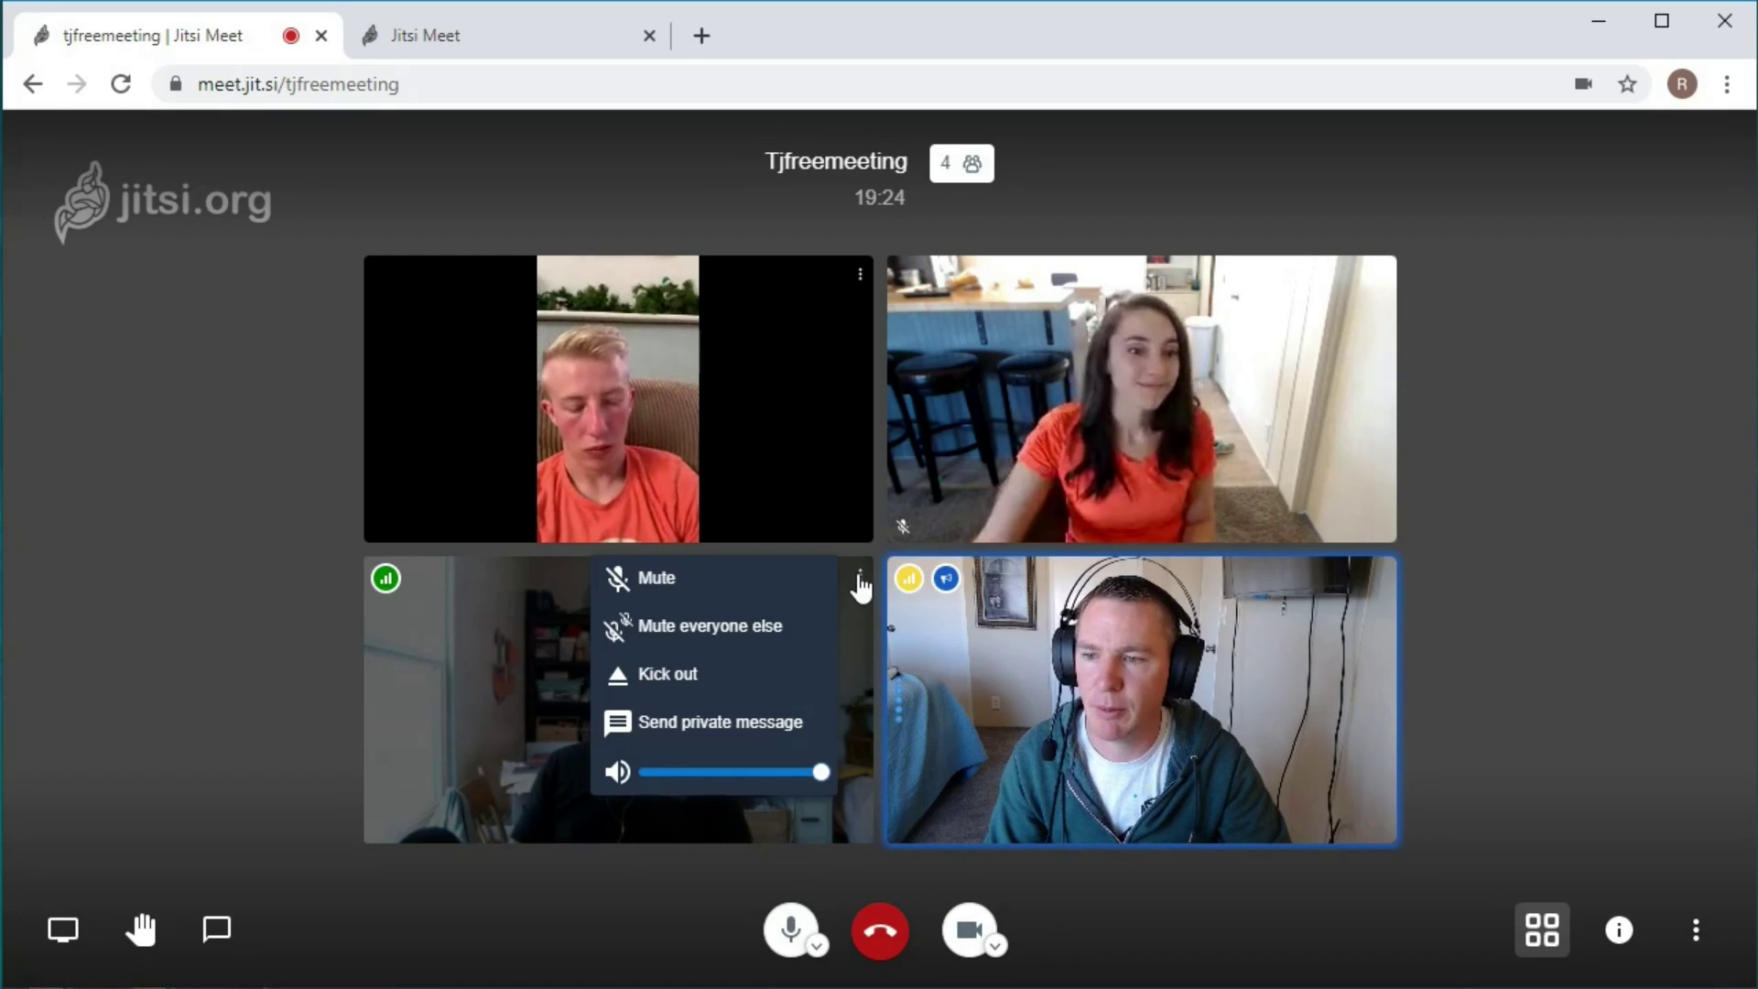
pyautogui.moveTo(1381, 274)
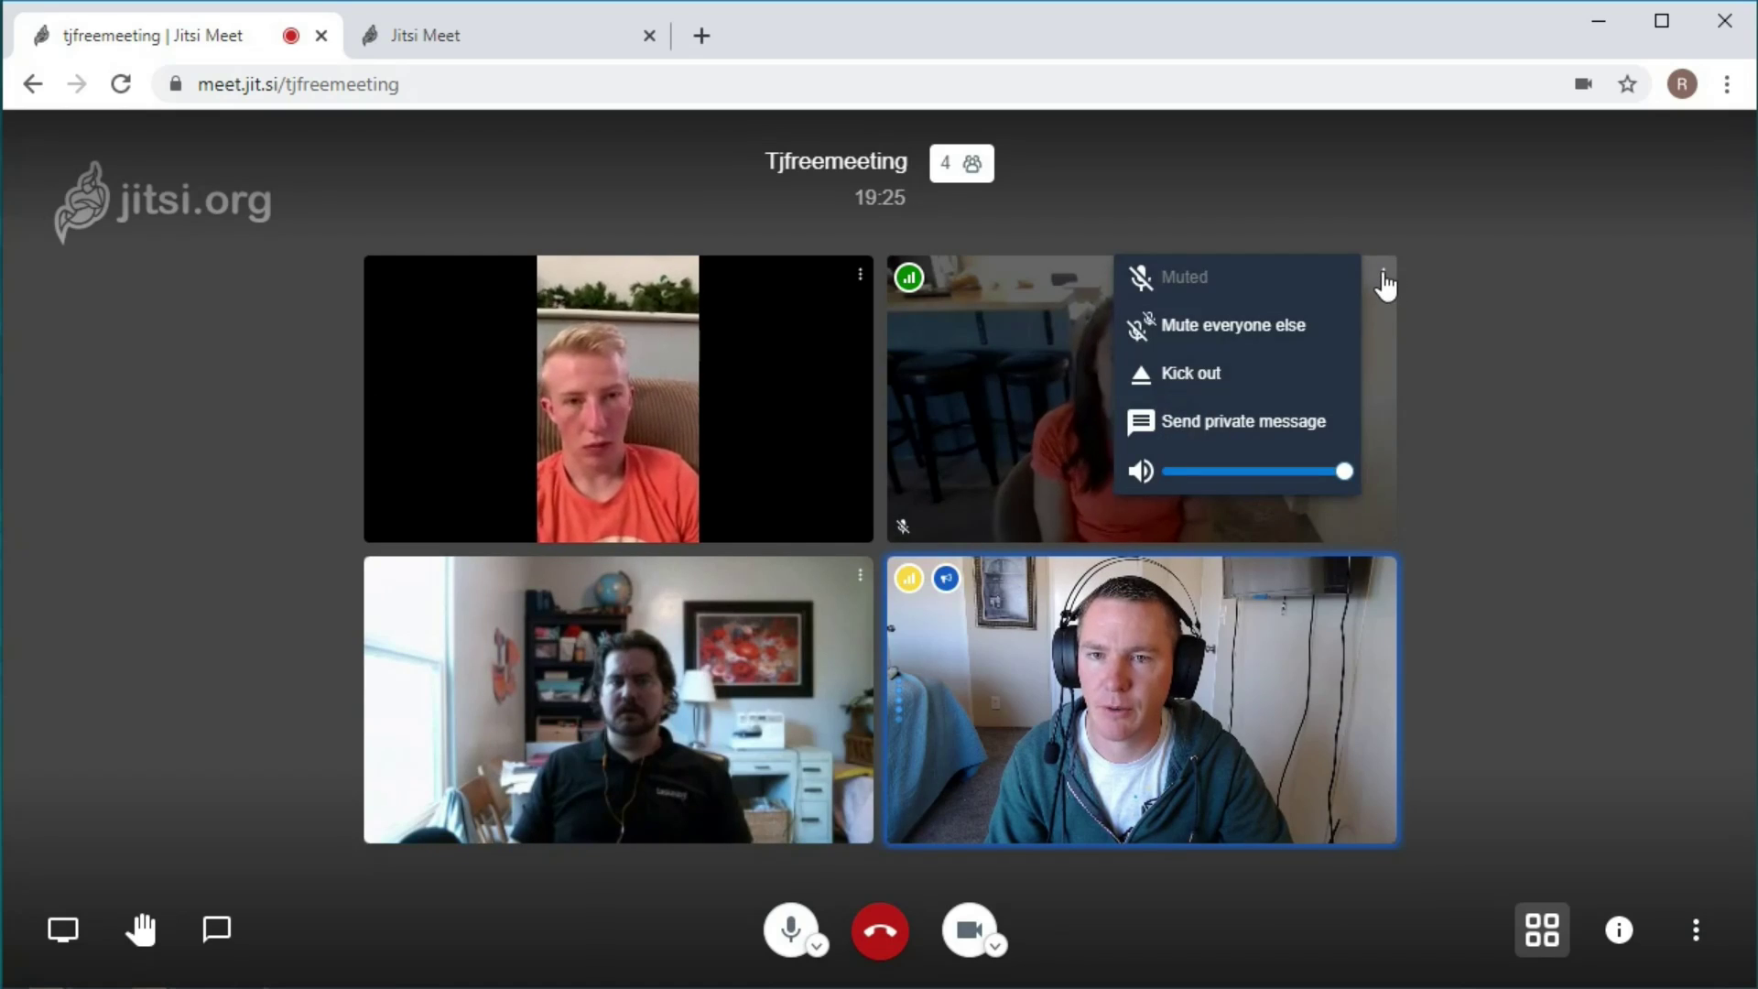
pyautogui.click(1195, 376)
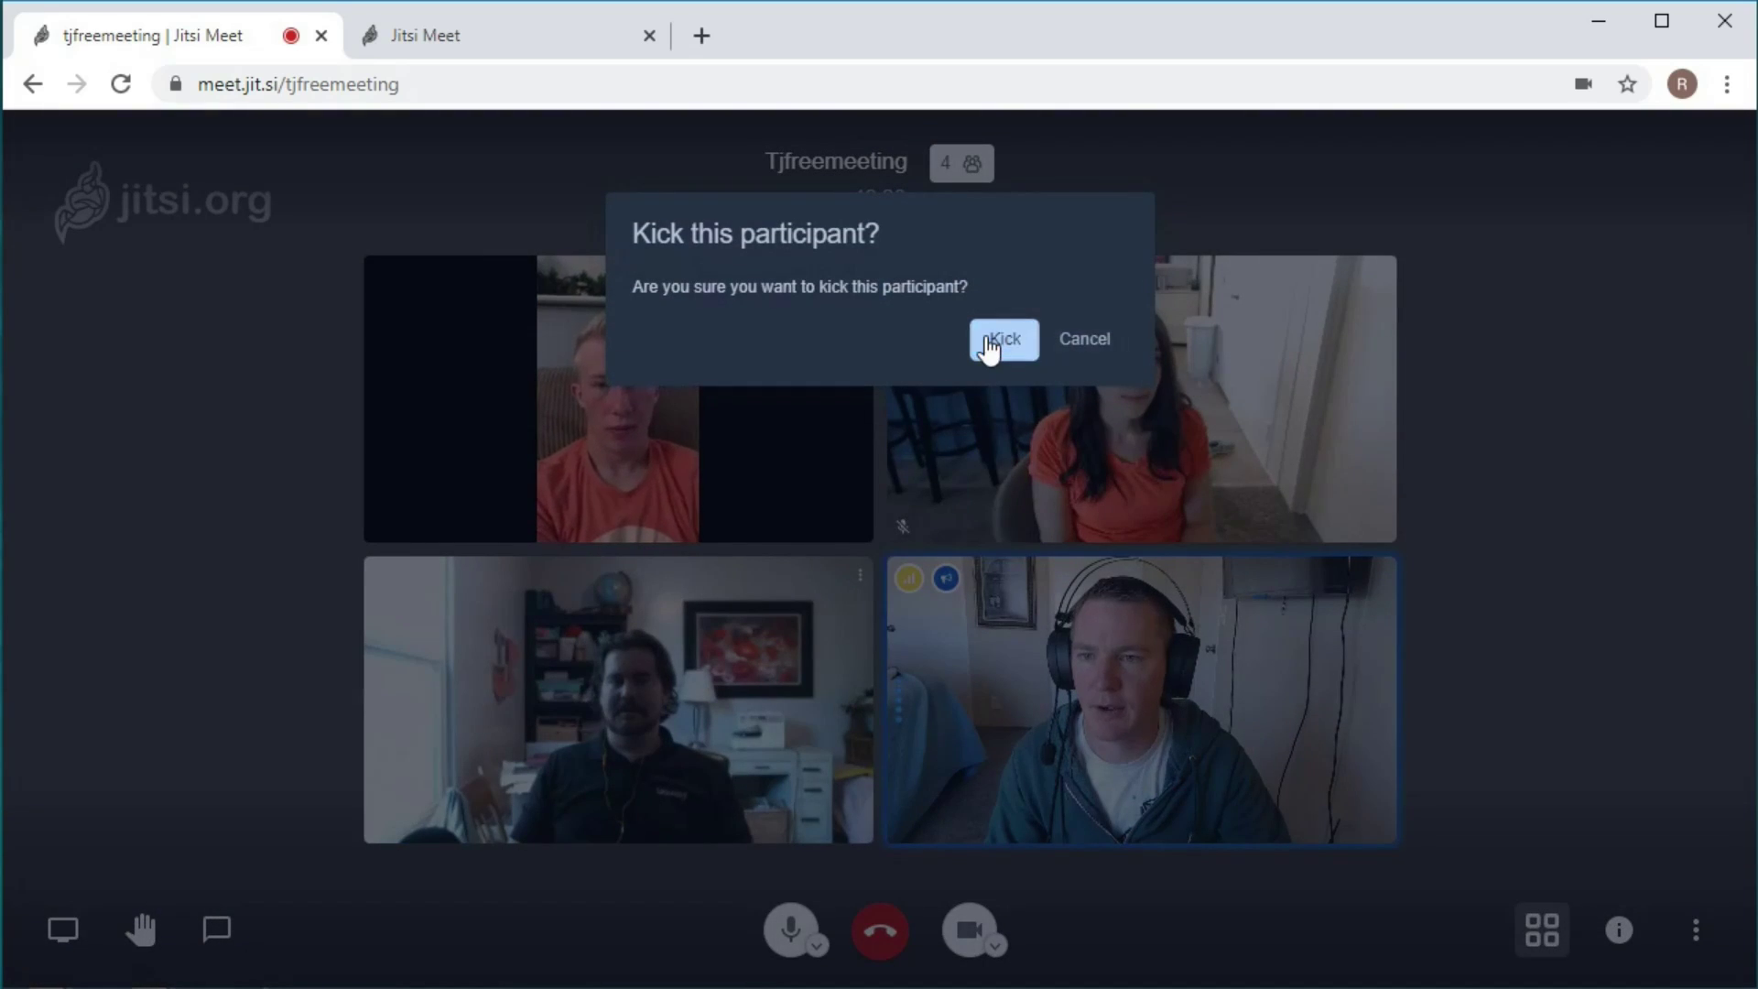
pyautogui.click(993, 340)
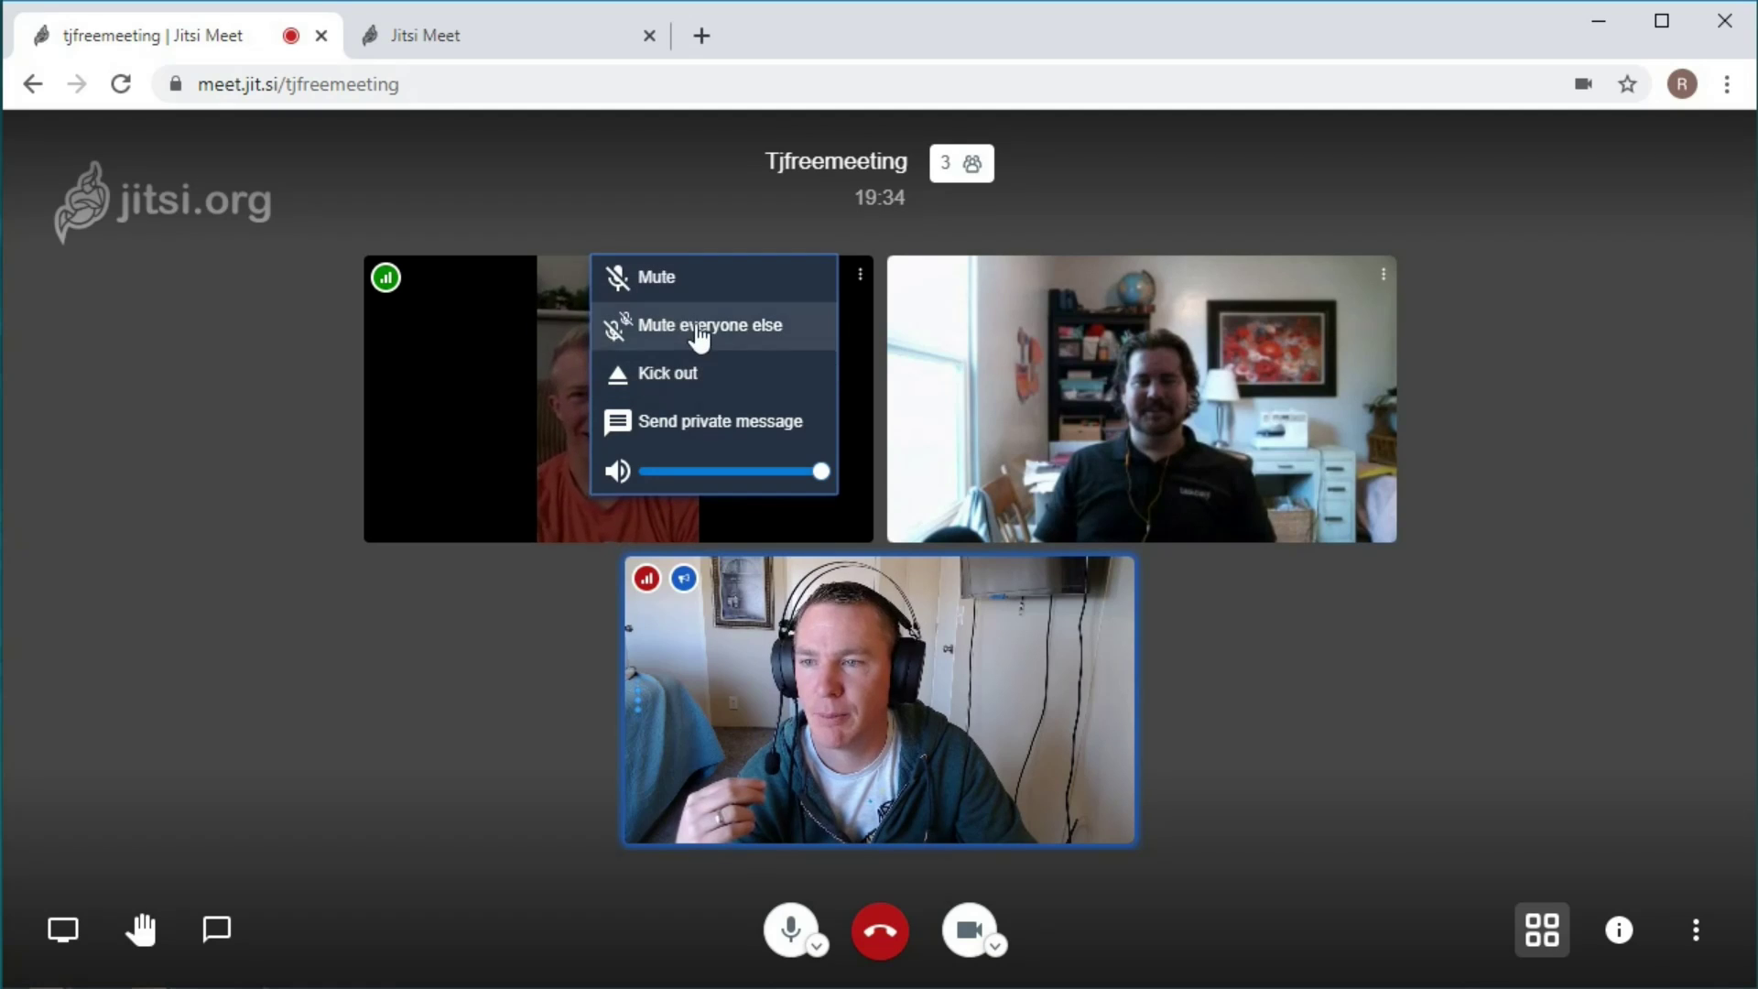
# Mute the young man on the couch, confirming in the 'Mute this participant?' dialog.
pyautogui.click(654, 284)
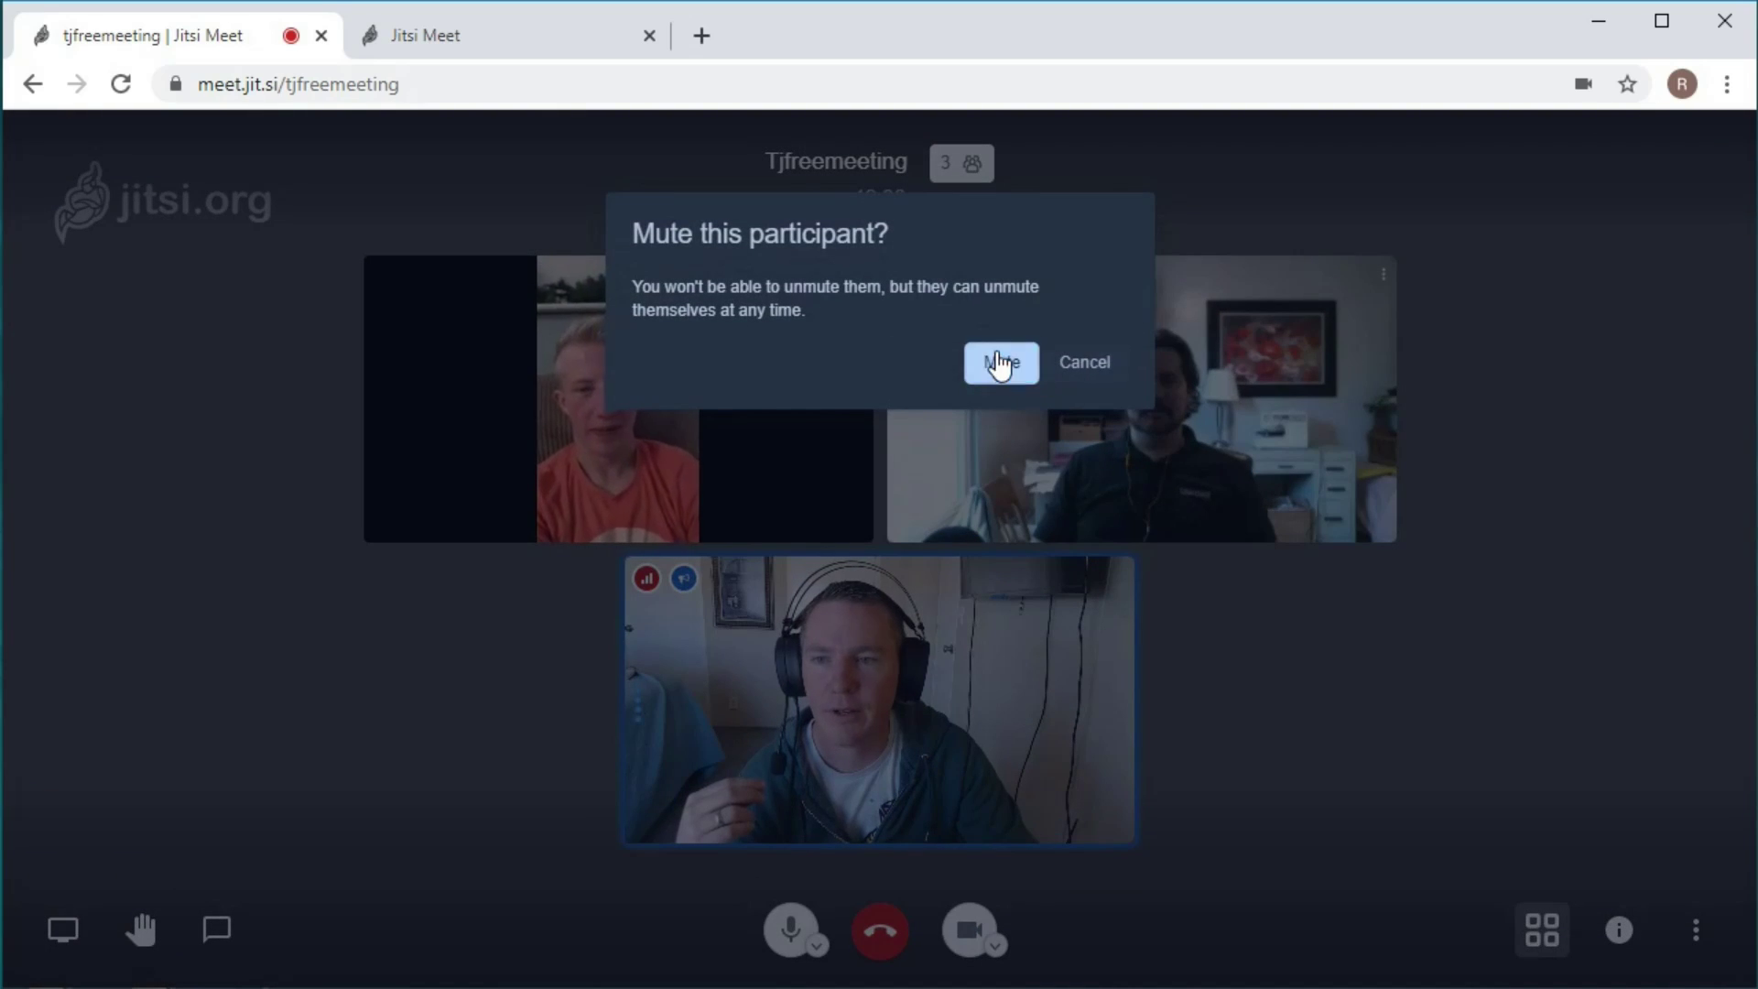
pyautogui.click(1000, 364)
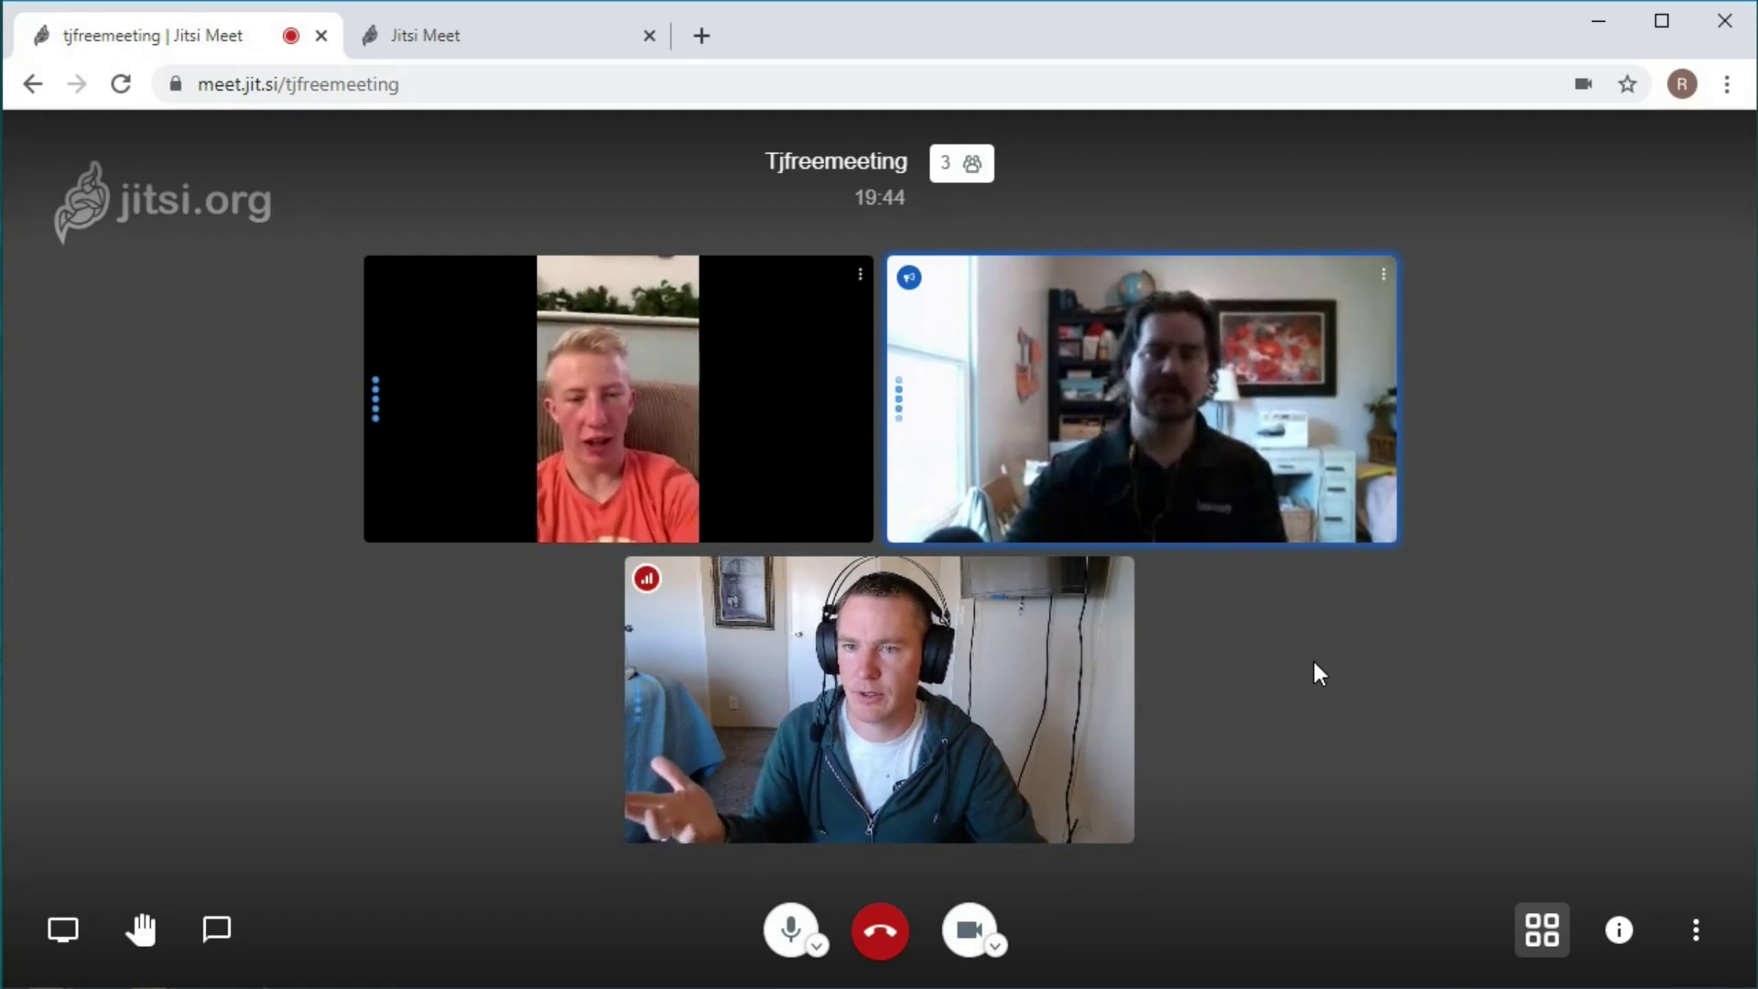
pyautogui.moveTo(646, 578)
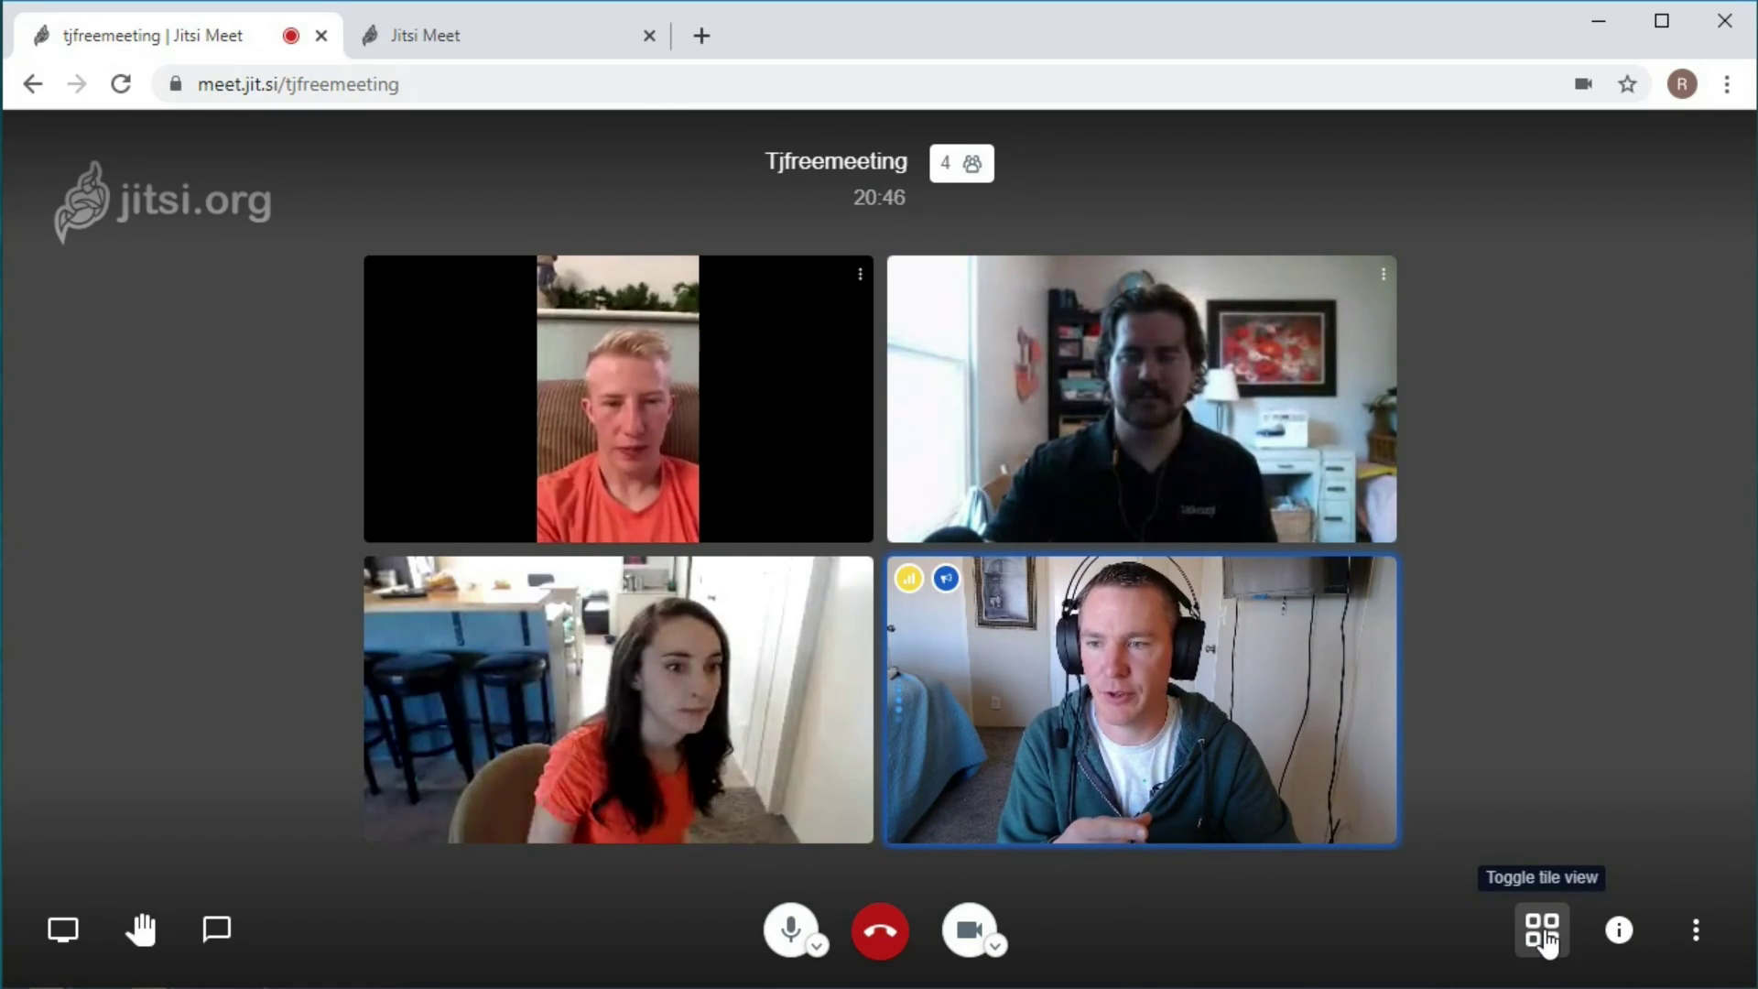
pyautogui.click(1543, 931)
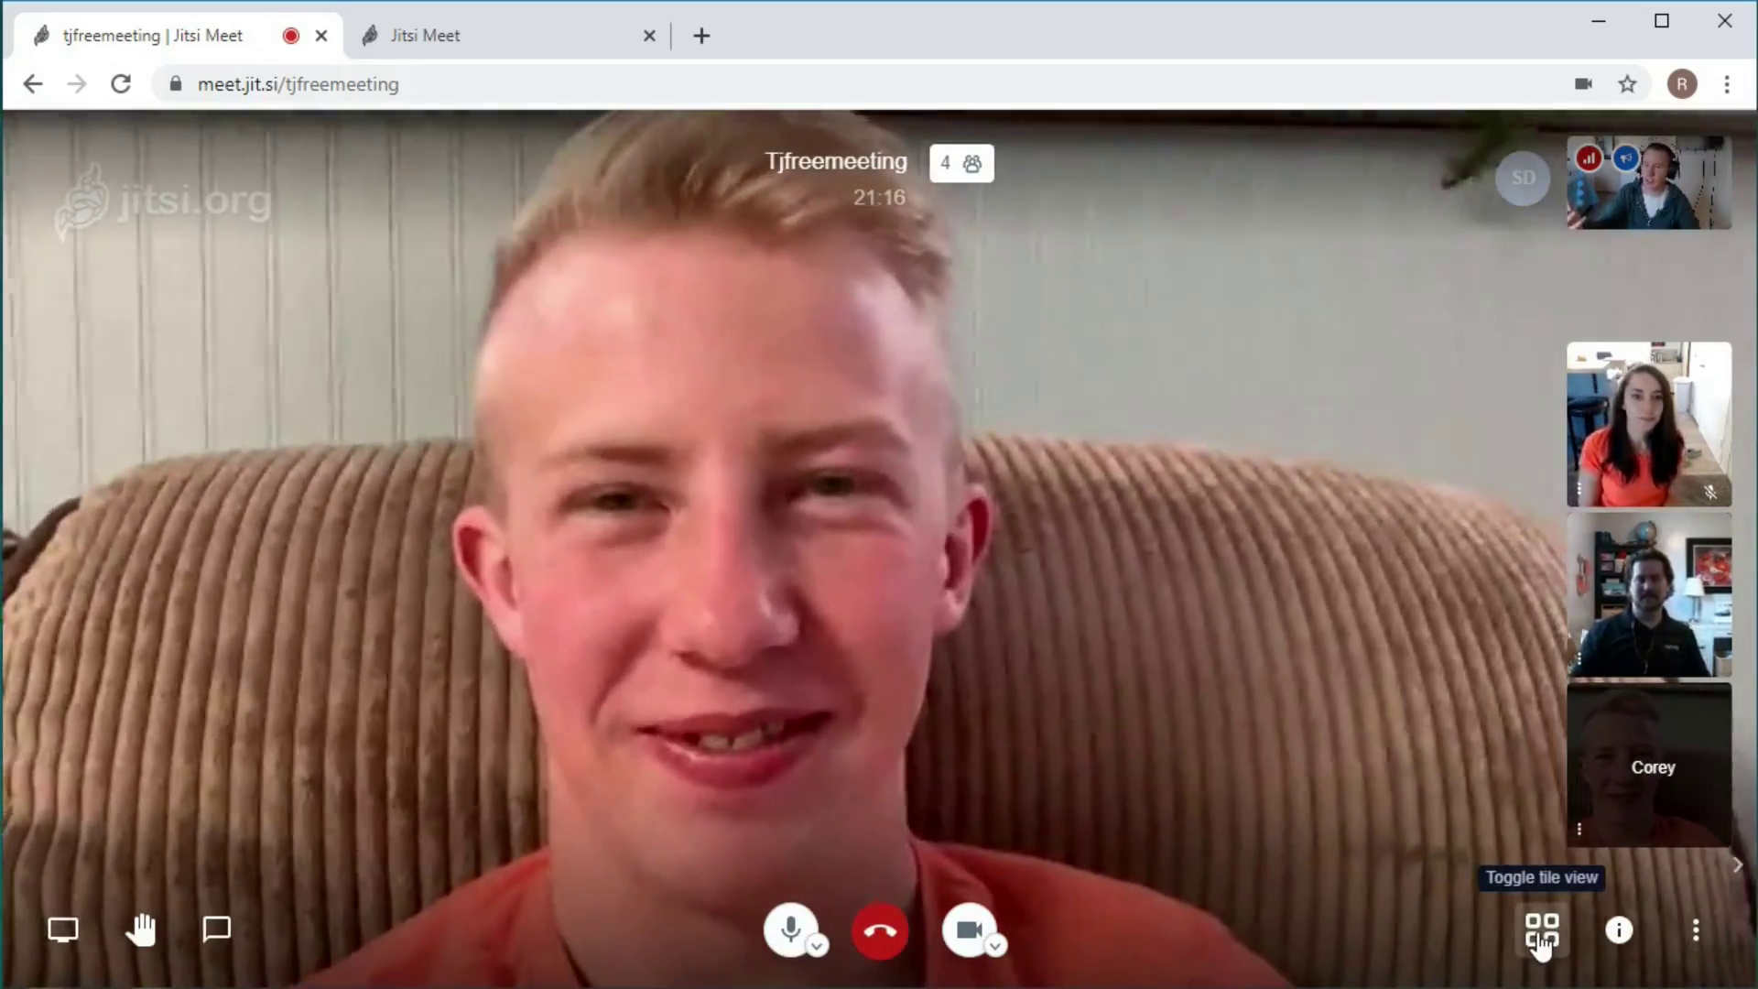
pyautogui.click(1542, 934)
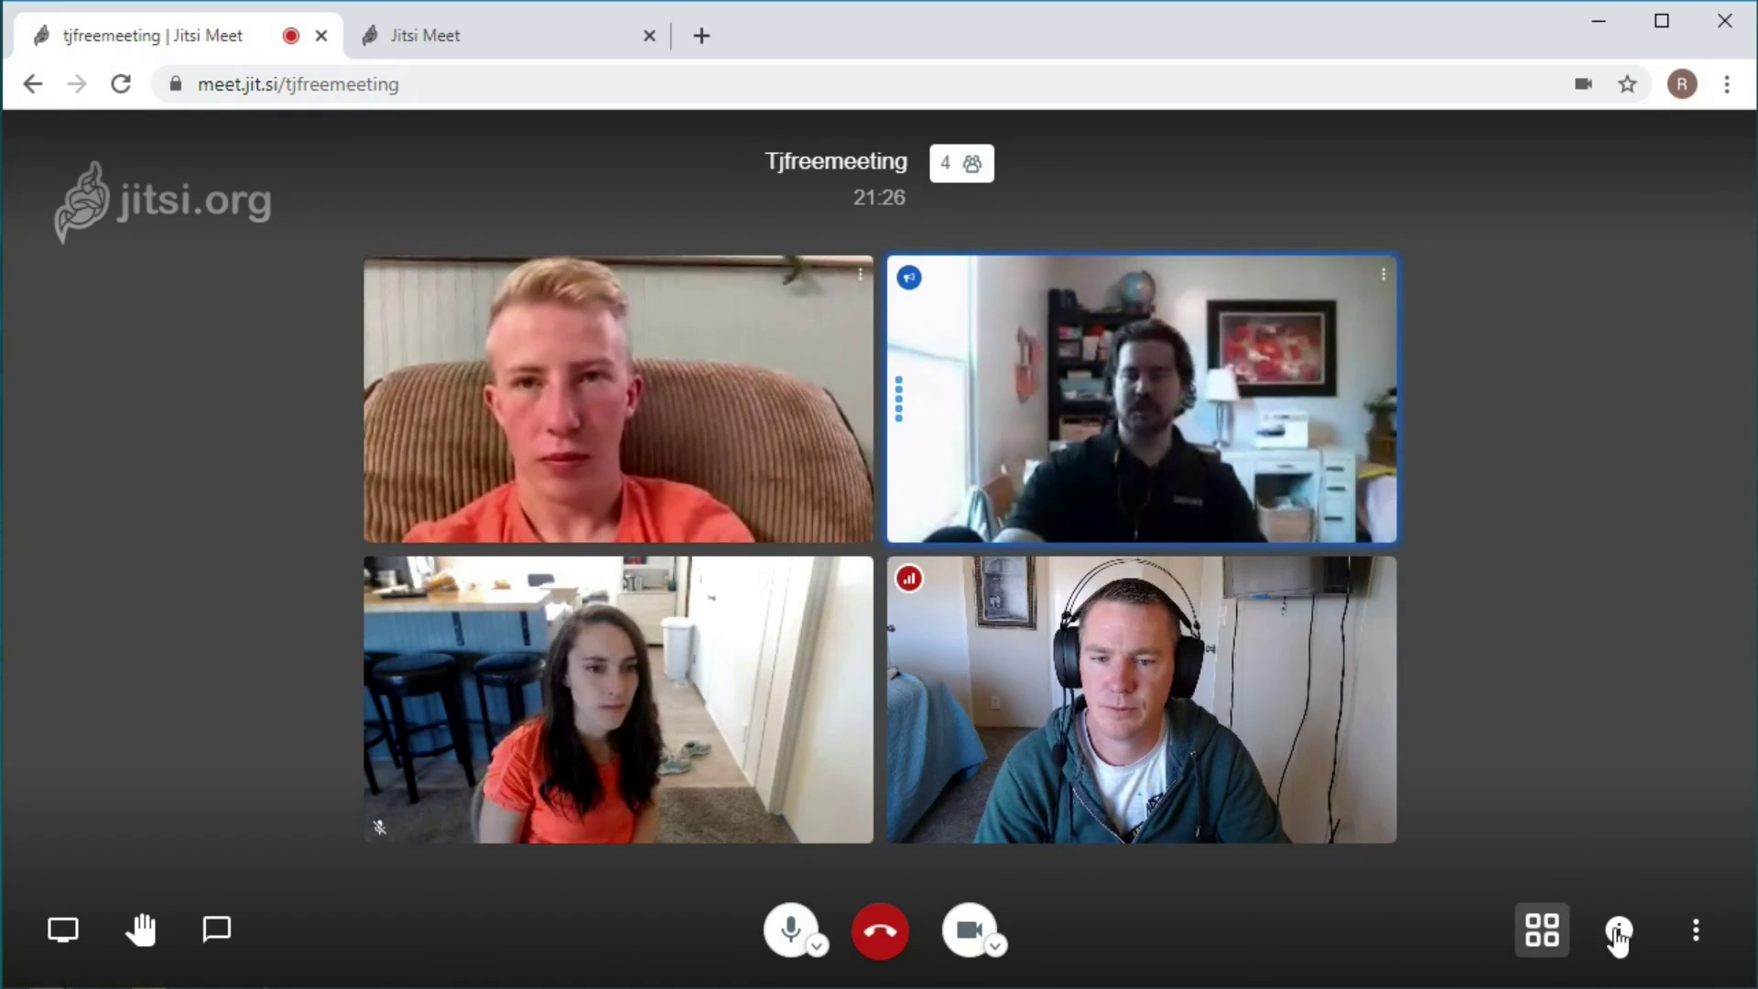
# Show the keyboard shortcuts list via More actions > View shortcuts.
pyautogui.click(1695, 932)
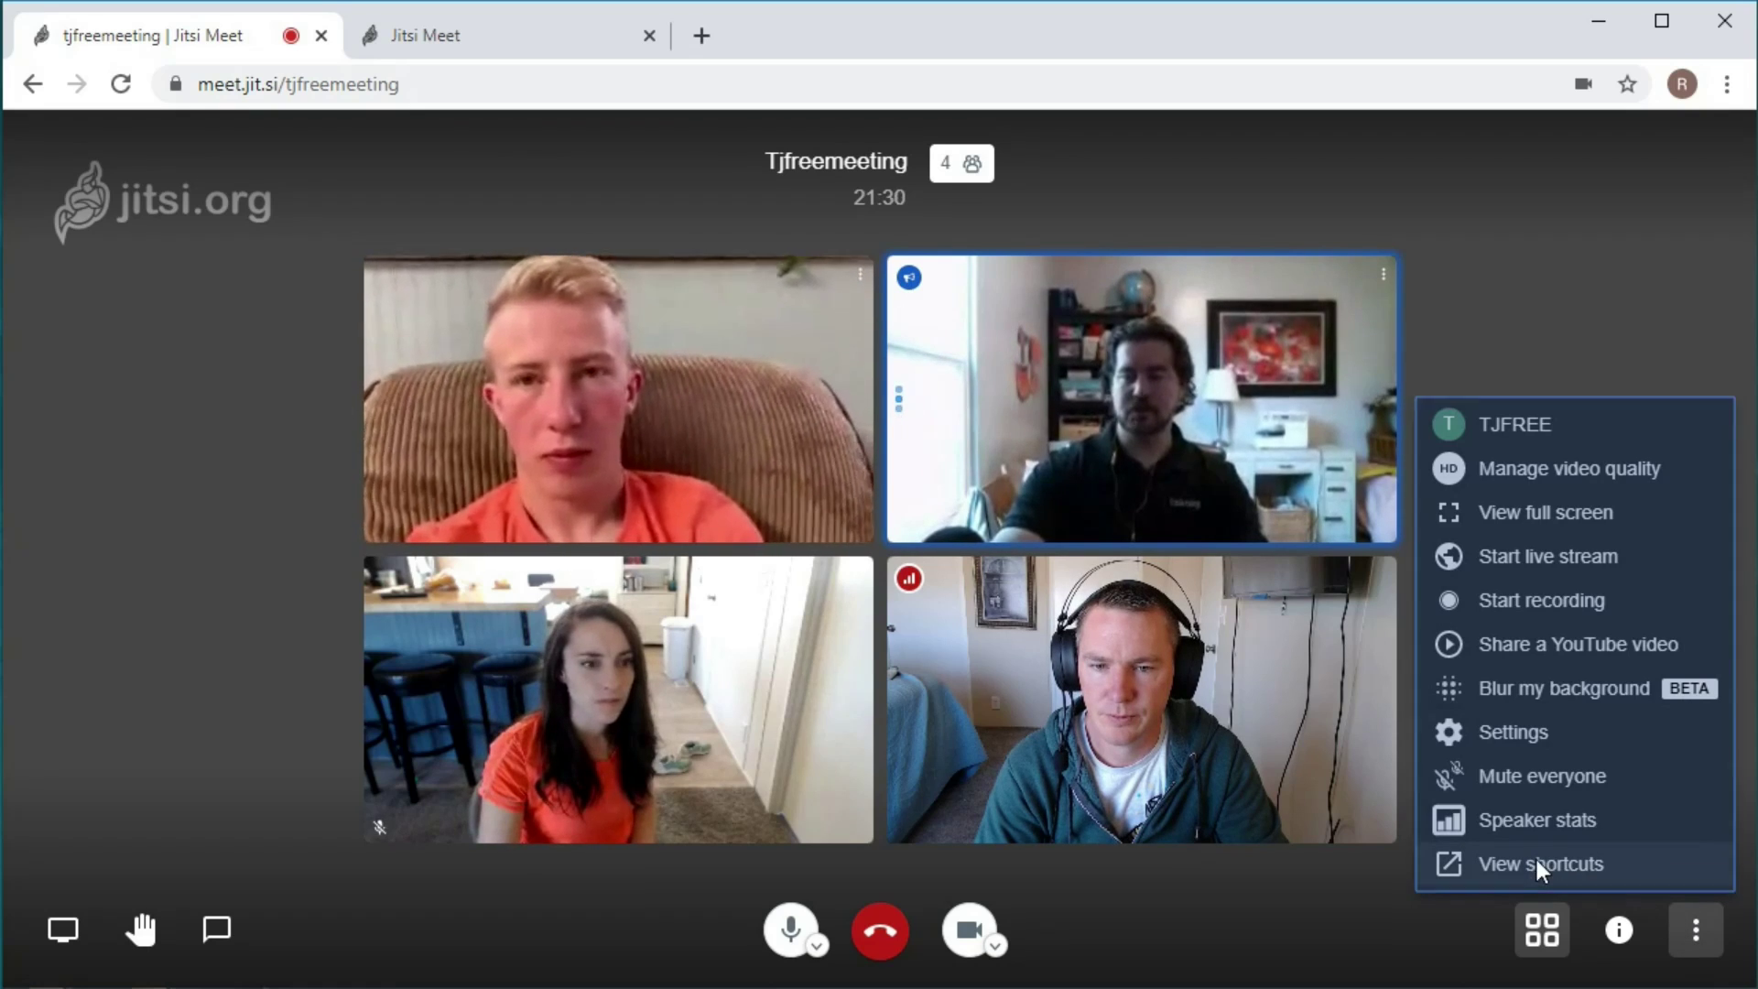
pyautogui.click(1538, 867)
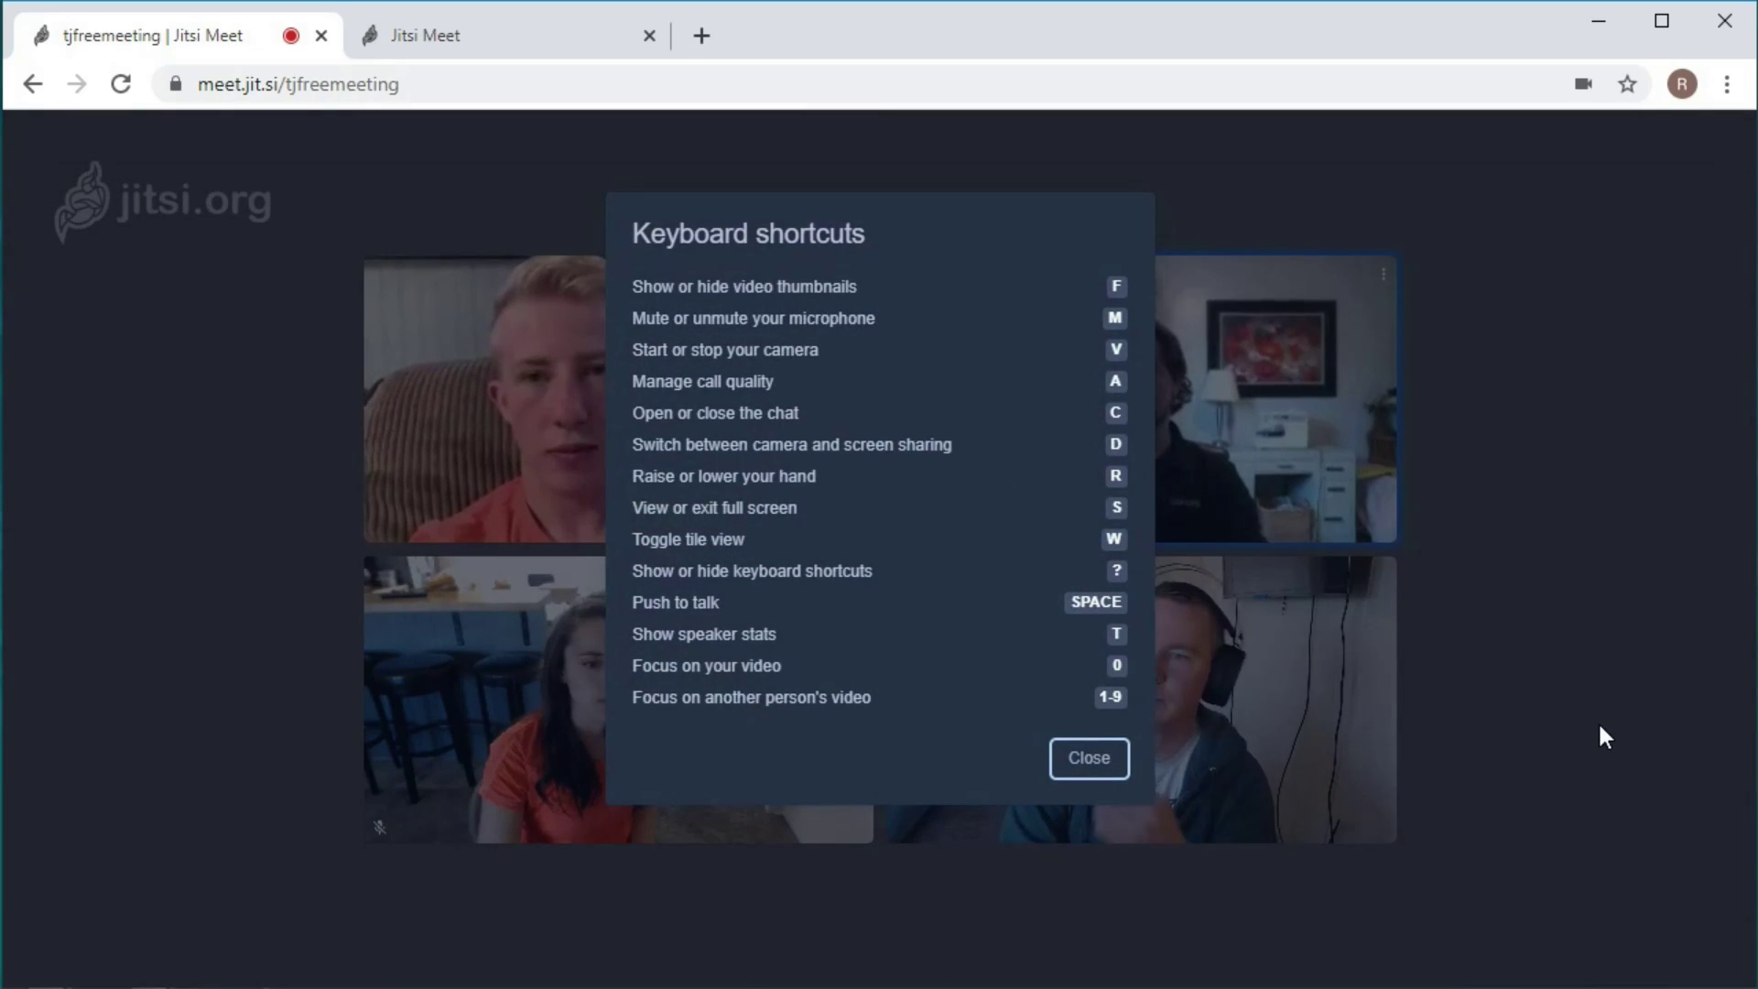